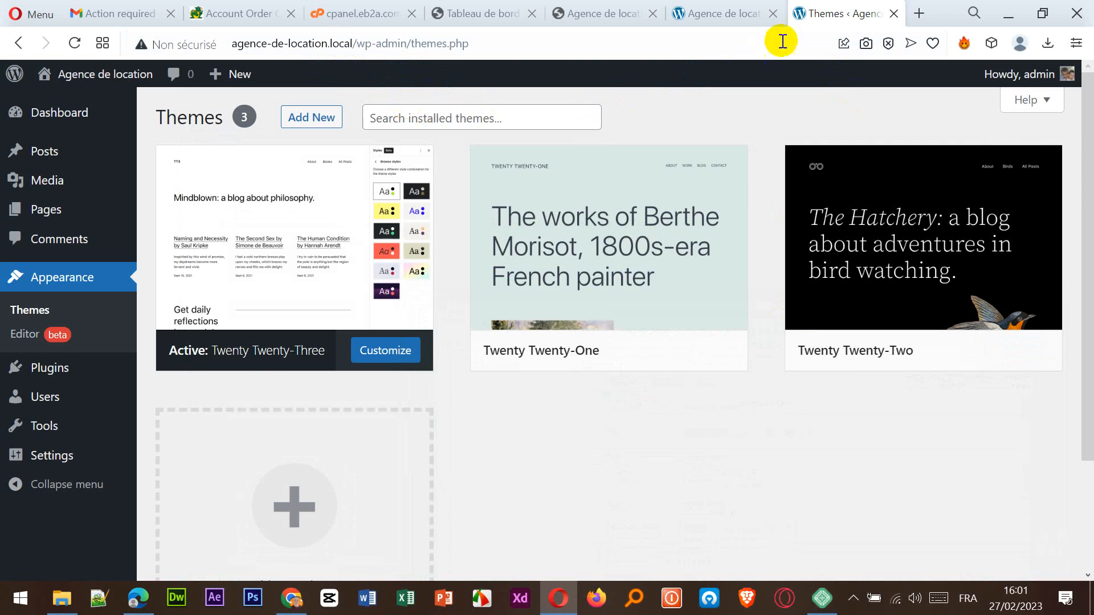
Step: Compare the appearance section of the hosted agence2023.eb2a.com dashboard with the local site's front page and installed themes
{"action": "mouse_move", "coordinate": [71, 135]}
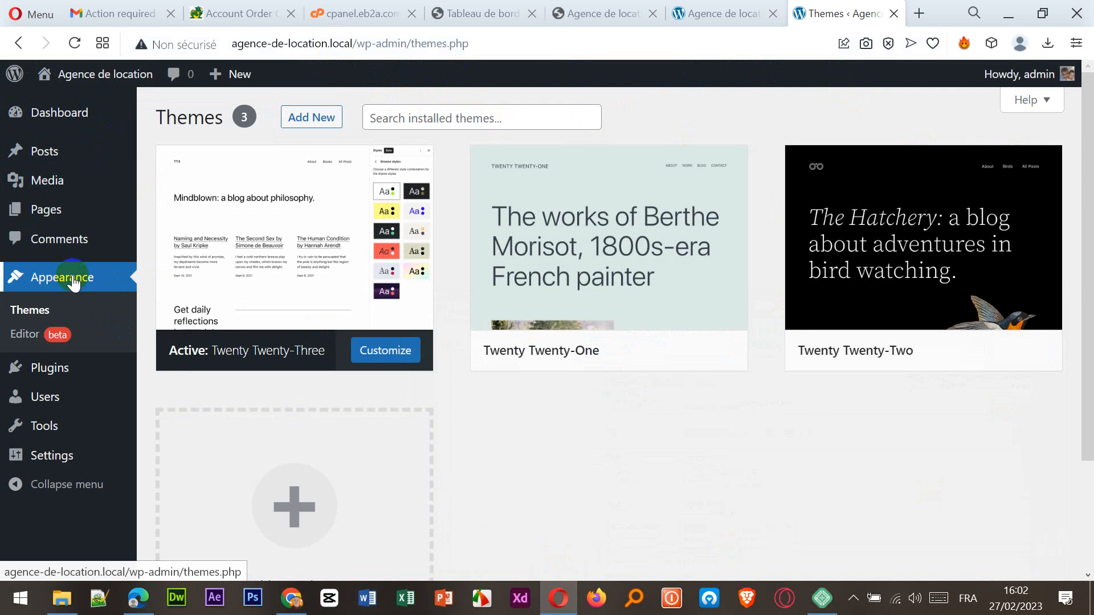
{"action": "left_click", "coordinate": [484, 18]}
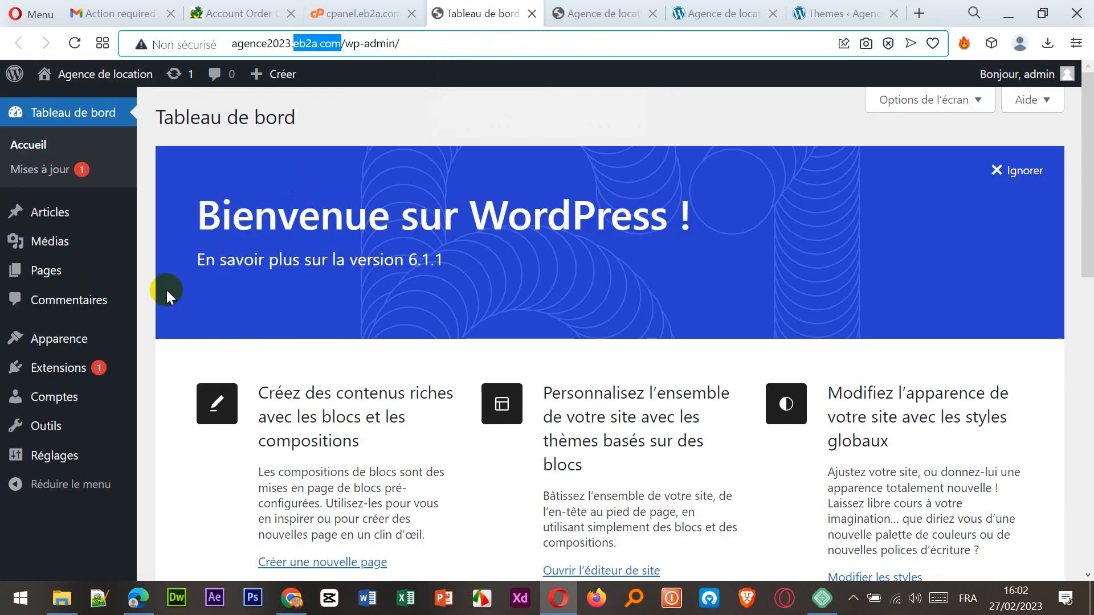
{"action": "left_click", "coordinate": [59, 342]}
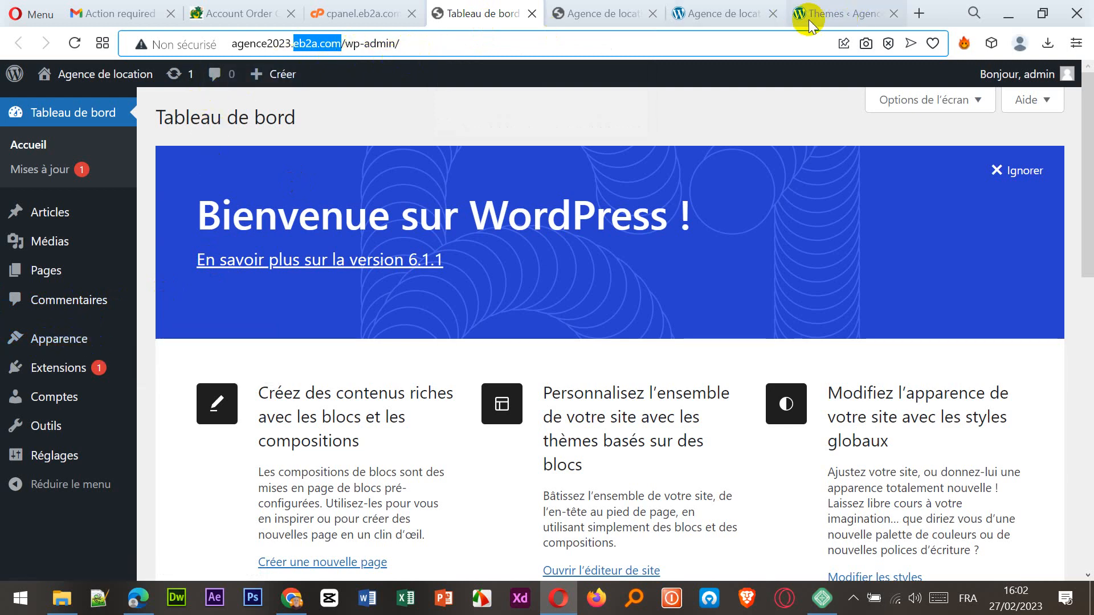
{"action": "left_click", "coordinate": [745, 18]}
{"action": "left_click", "coordinate": [830, 17]}
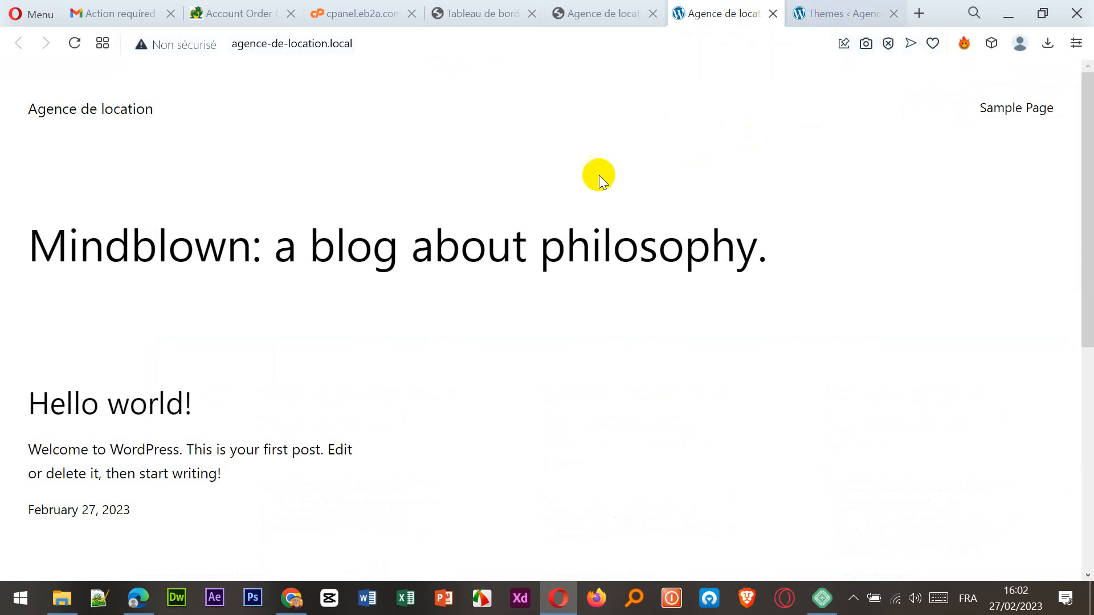
{"action": "left_click", "coordinate": [90, 331]}
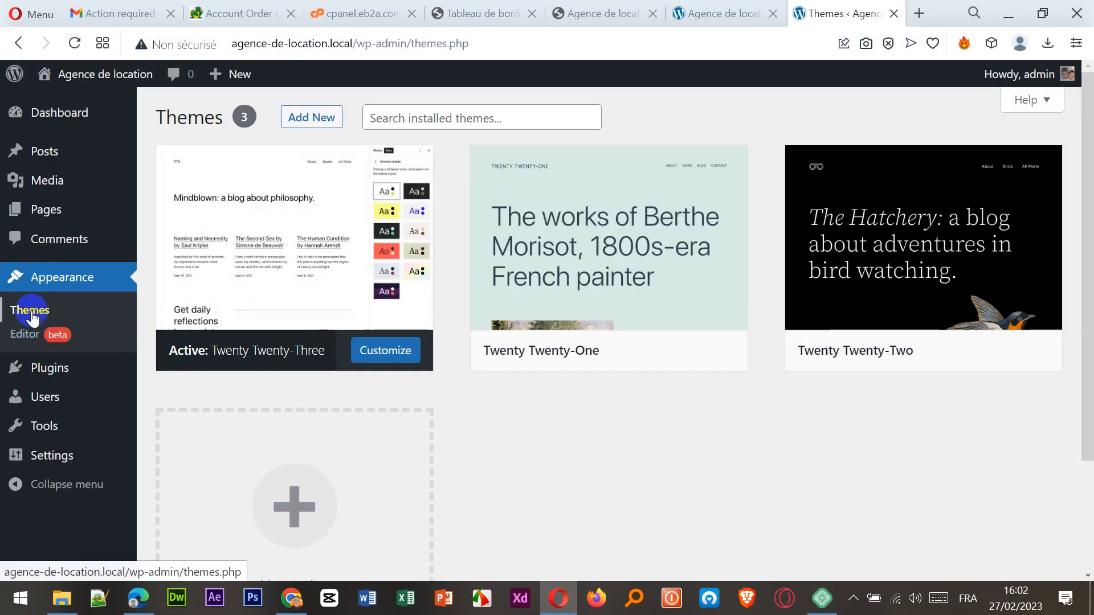
{"action": "left_click", "coordinate": [450, 14]}
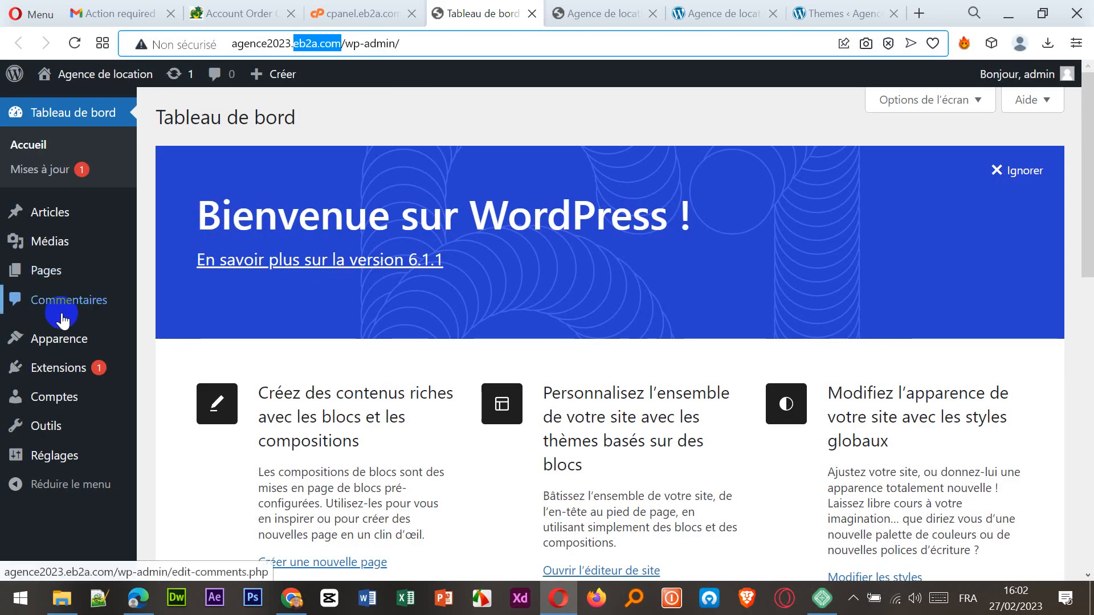
{"action": "left_click", "coordinate": [71, 339]}
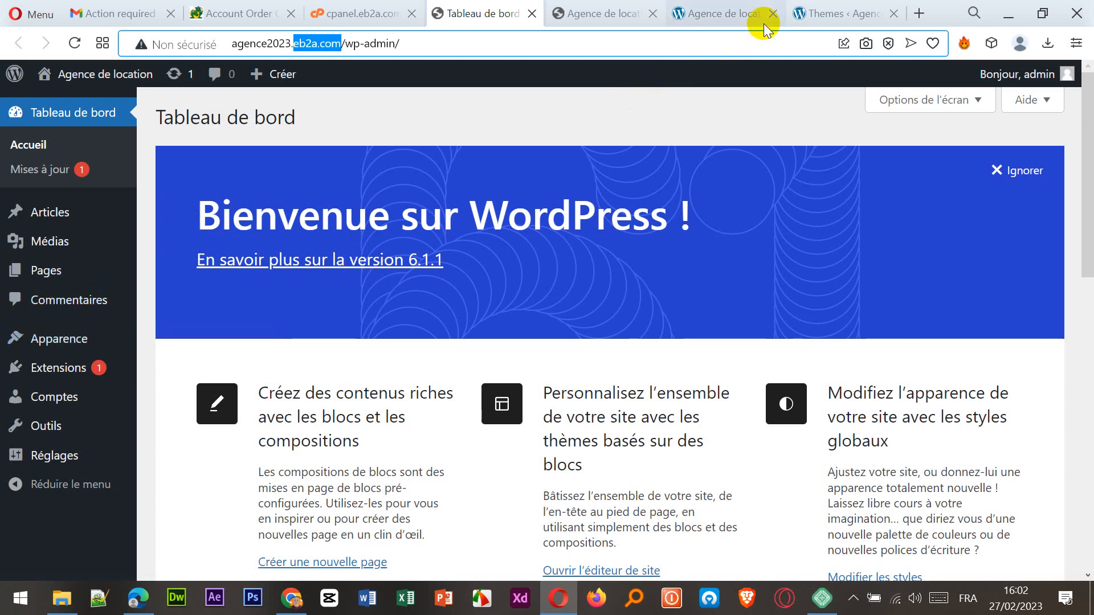
{"action": "left_click", "coordinate": [748, 20]}
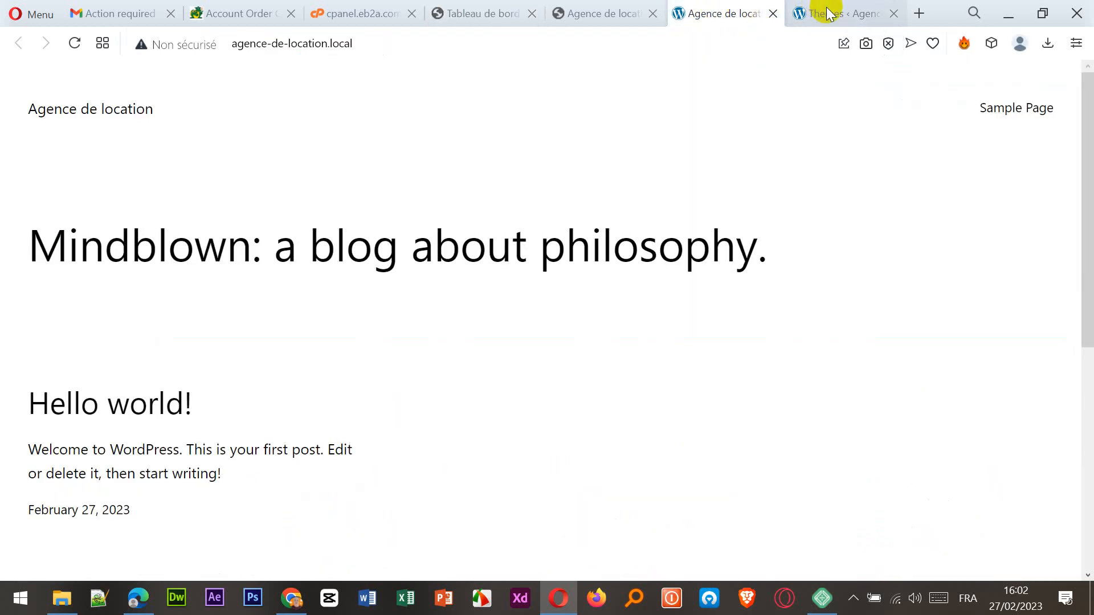
{"action": "left_click", "coordinate": [827, 12]}
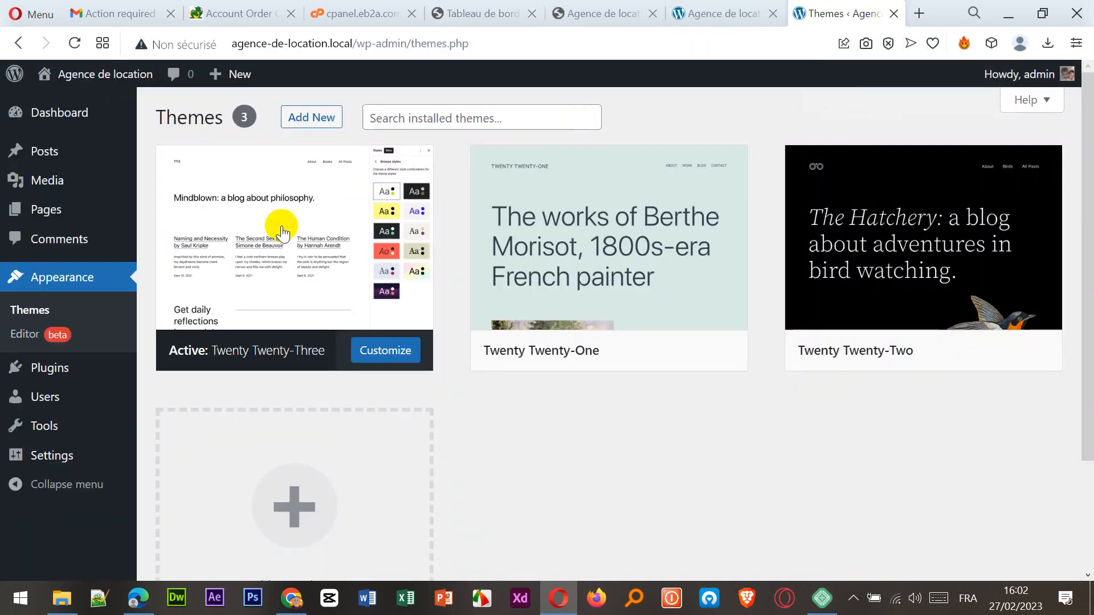
{"action": "left_click", "coordinate": [36, 312]}
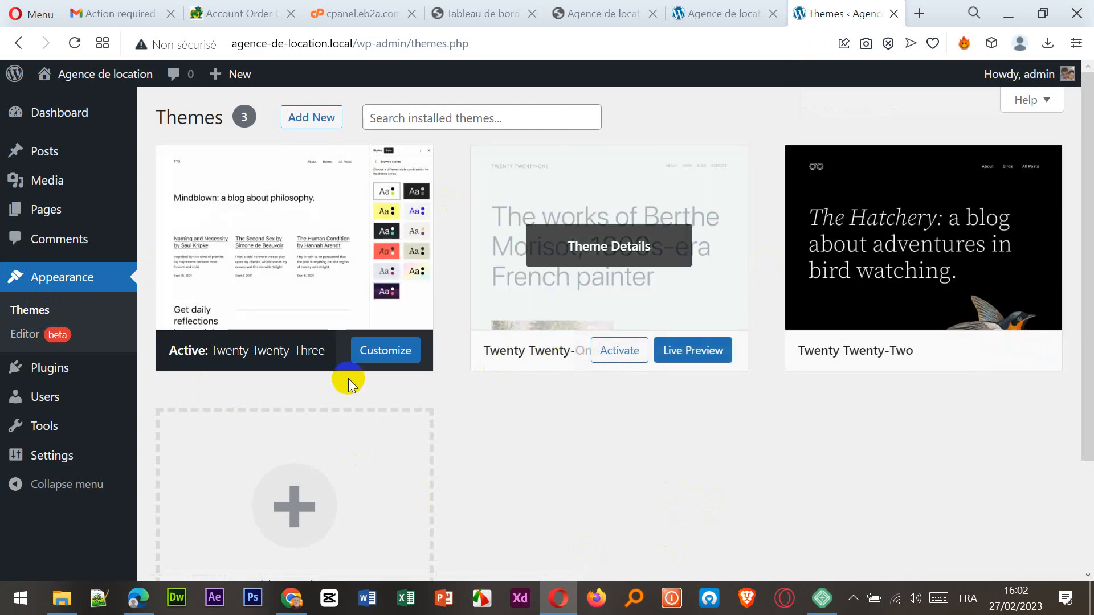
{"action": "mouse_move", "coordinate": [297, 368]}
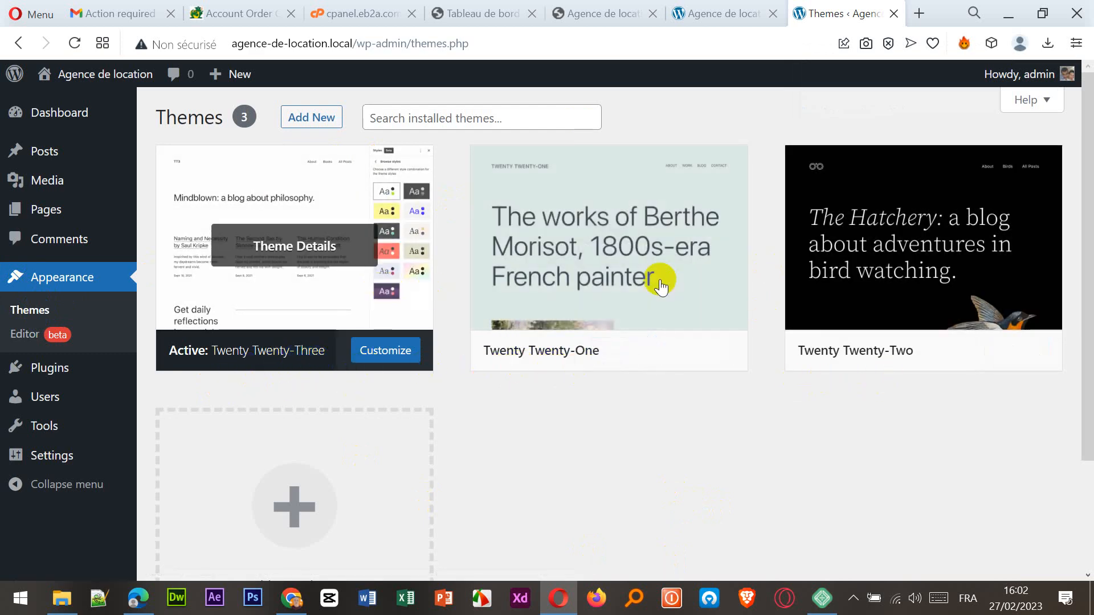
{"action": "mouse_move", "coordinate": [201, 328]}
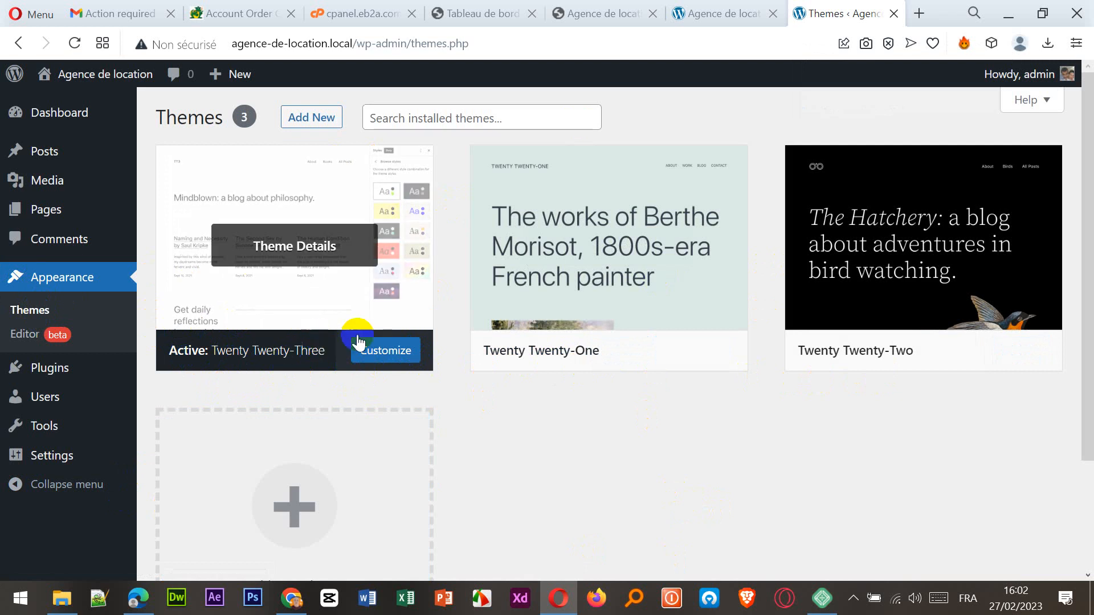
Step: Open the active Twenty Twenty-Three theme for customization and compare its home template heading with the local site's front page
{"action": "left_click", "coordinate": [382, 354]}
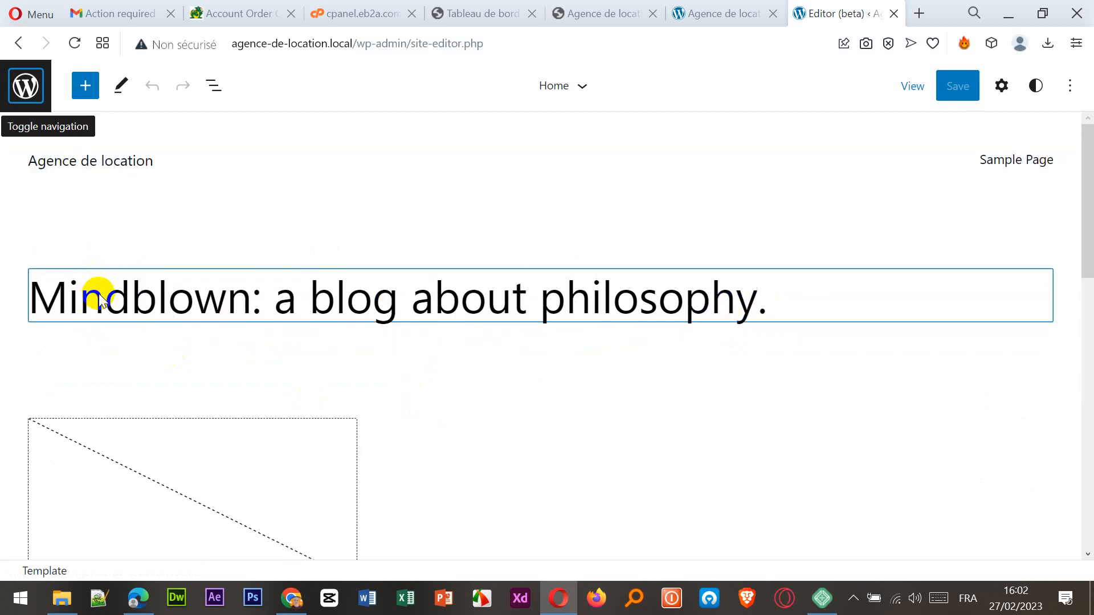
{"action": "left_click", "coordinate": [100, 299]}
{"action": "left_click_drag", "start_coordinate": [609, 298], "coordinate": [7, 300]}
{"action": "left_click", "coordinate": [734, 17]}
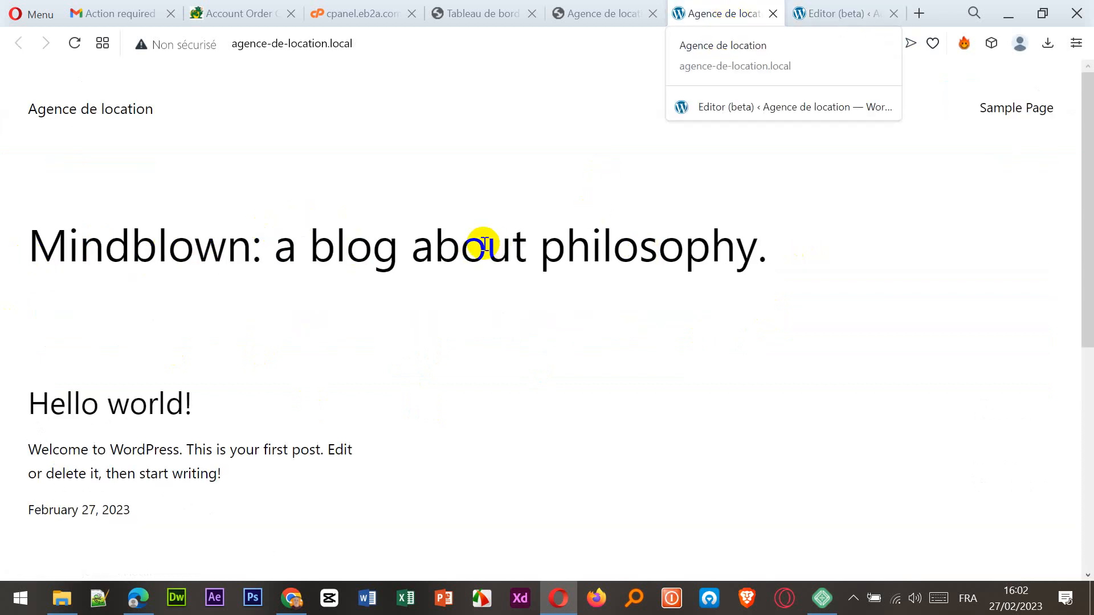
{"action": "left_click", "coordinate": [835, 14]}
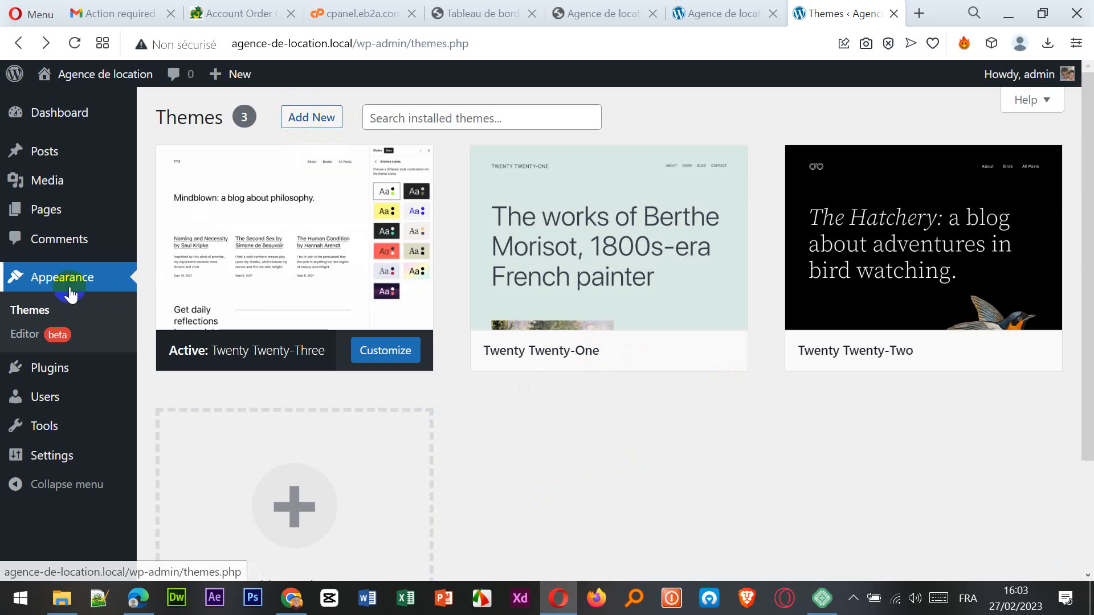
Step: Open the catalogue for adding new themes and browse through the popular ones
{"action": "left_click", "coordinate": [293, 117]}
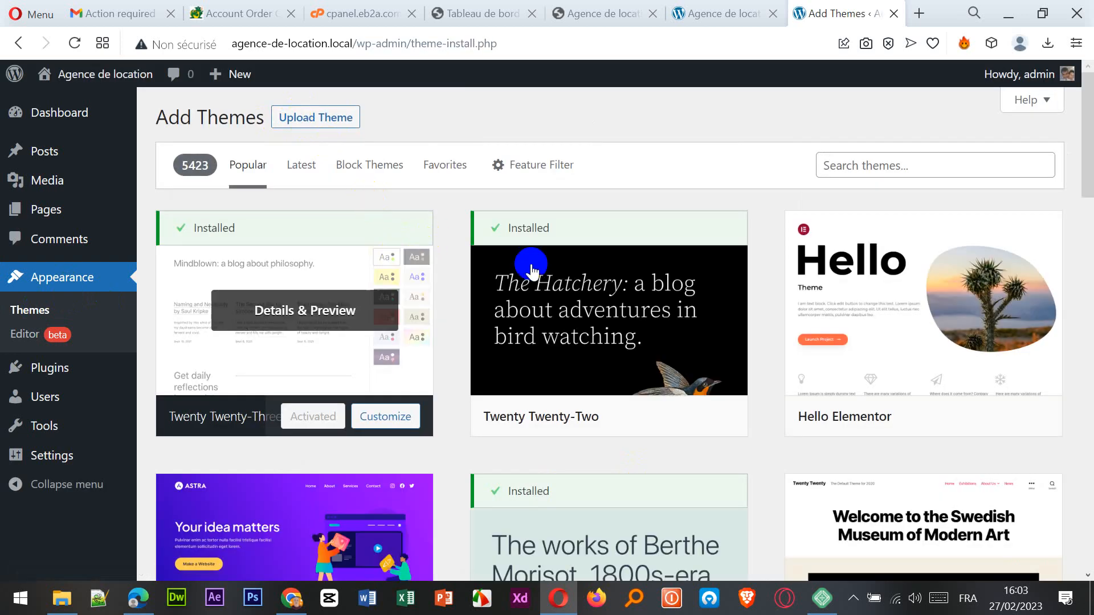
{"action": "scroll", "coordinate": [686, 326], "scroll_direction": "down", "scroll_amount": 1}
{"action": "scroll", "coordinate": [686, 326], "scroll_direction": "down", "scroll_amount": 7}
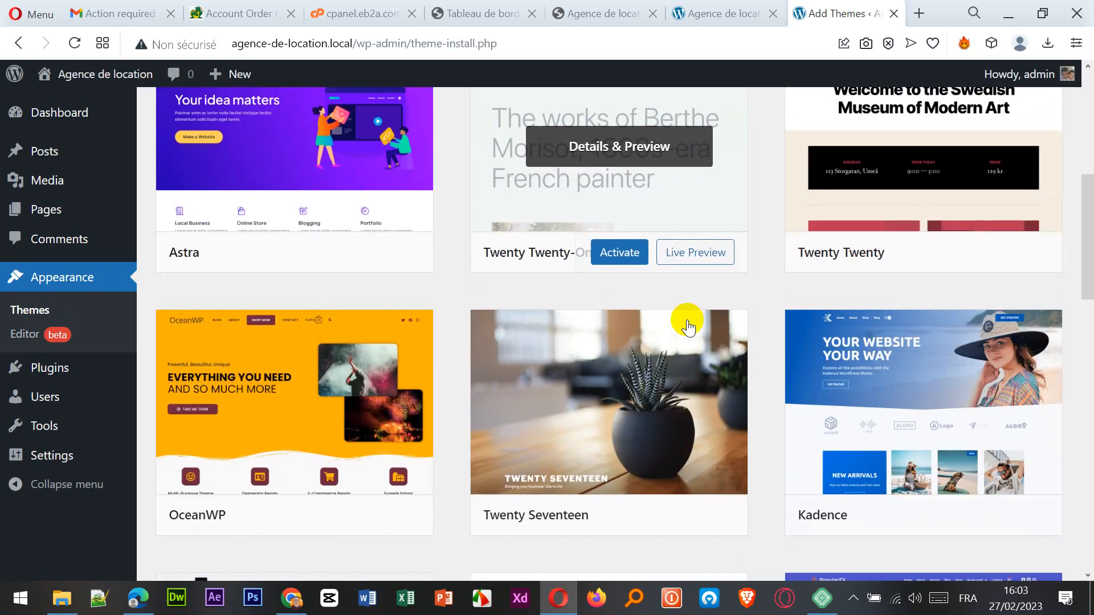
{"action": "scroll", "coordinate": [688, 327], "scroll_direction": "down", "scroll_amount": 4}
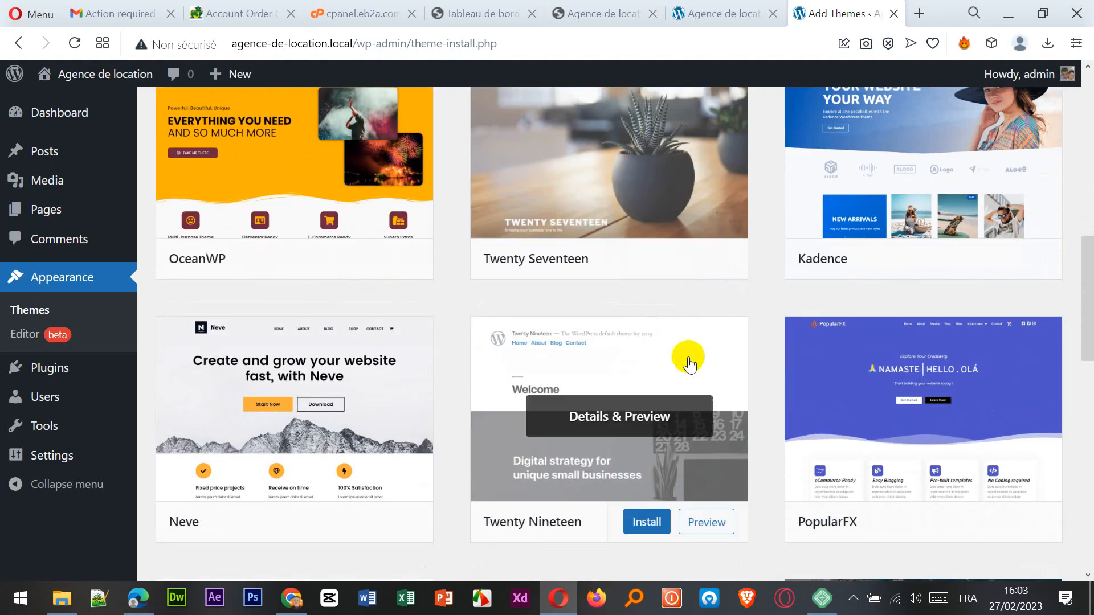
{"action": "scroll", "coordinate": [720, 363], "scroll_direction": "down", "scroll_amount": 11}
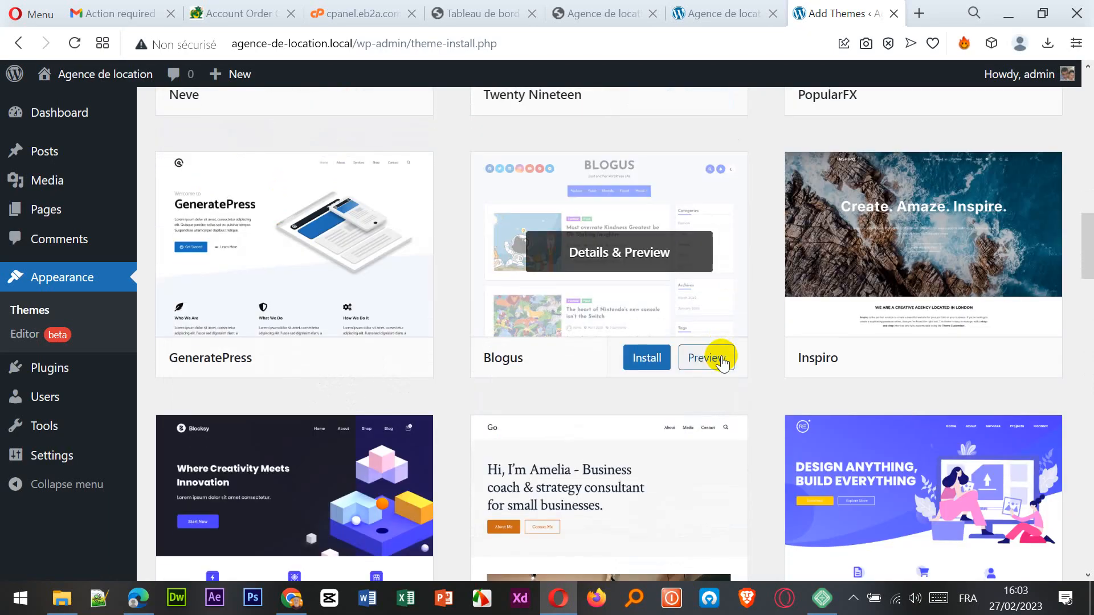
{"action": "scroll", "coordinate": [725, 363], "scroll_direction": "down", "scroll_amount": 5}
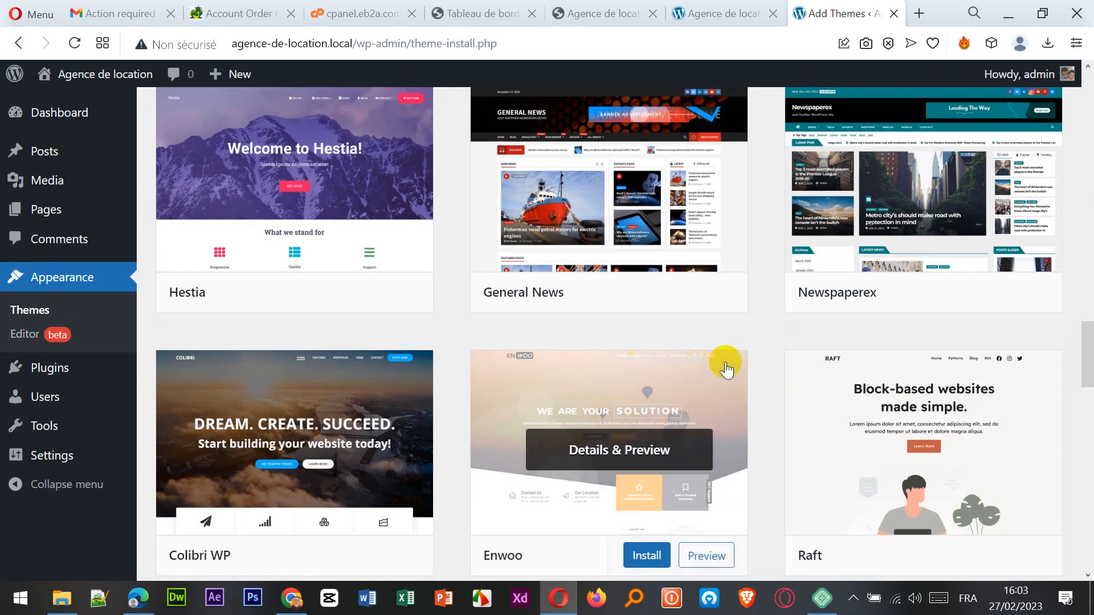
{"action": "scroll", "coordinate": [726, 367], "scroll_direction": "up", "scroll_amount": 16}
{"action": "scroll", "coordinate": [726, 364], "scroll_direction": "up", "scroll_amount": 7}
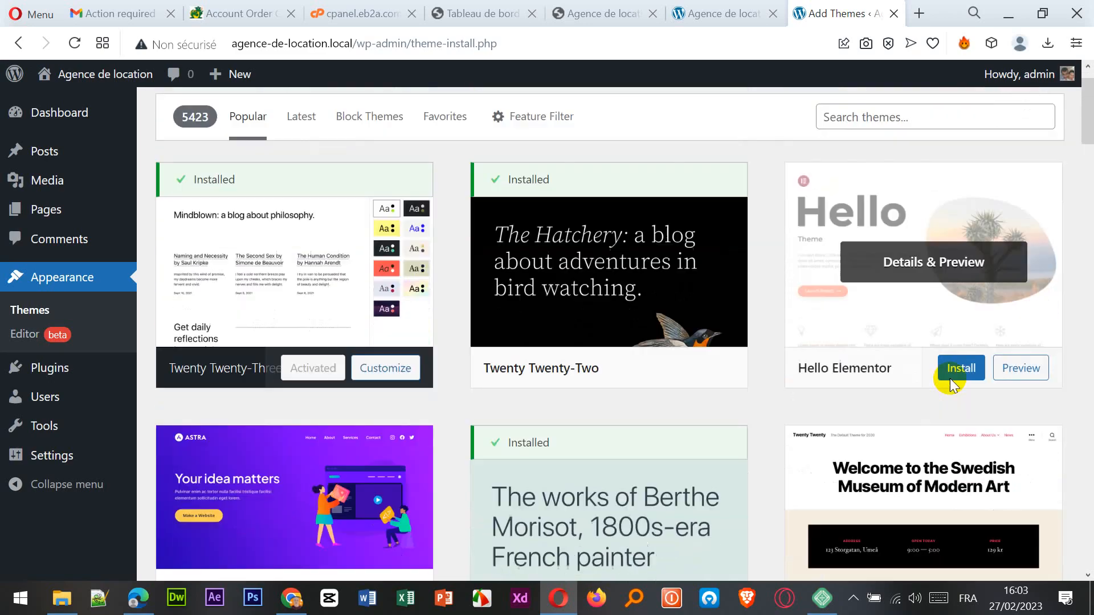
{"action": "scroll", "coordinate": [947, 370], "scroll_direction": "down", "scroll_amount": 14}
{"action": "scroll", "coordinate": [952, 376], "scroll_direction": "down", "scroll_amount": 20}
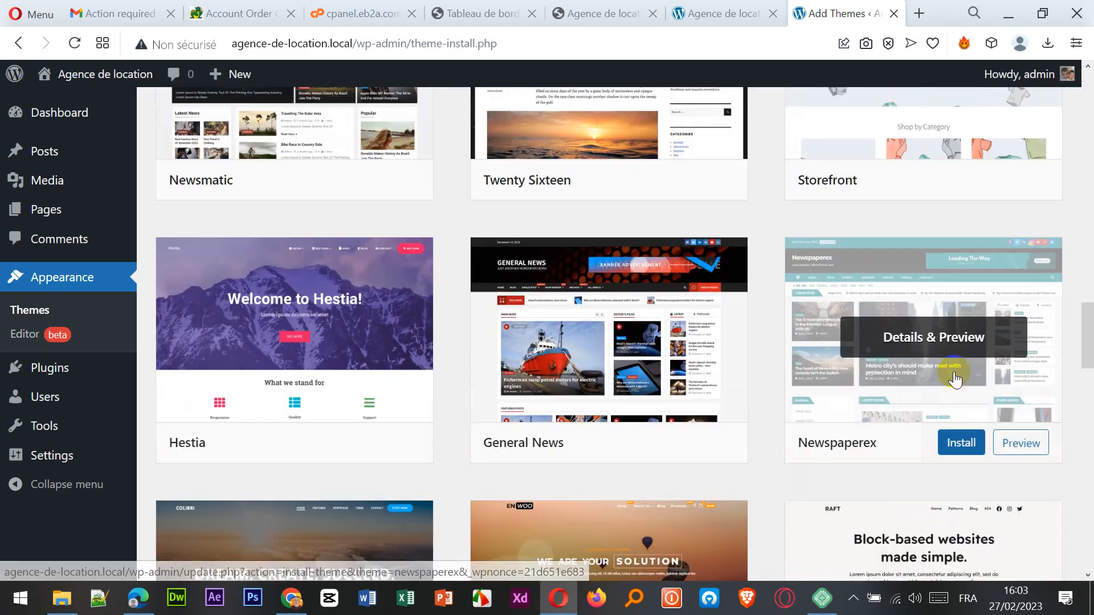
{"action": "scroll", "coordinate": [957, 373], "scroll_direction": "down", "scroll_amount": 15}
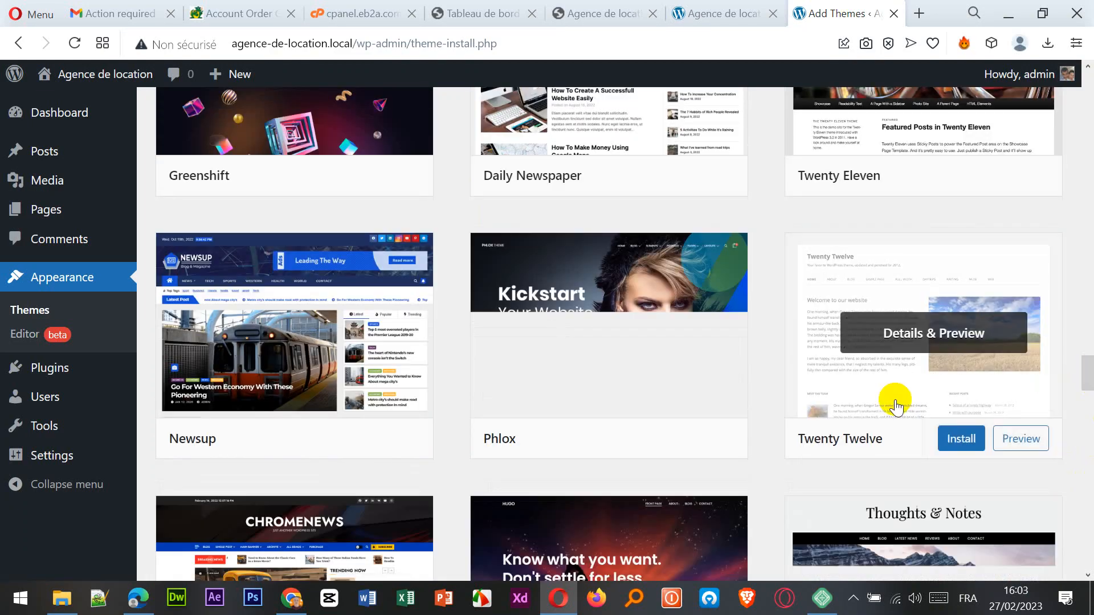
{"action": "scroll", "coordinate": [897, 403], "scroll_direction": "up", "scroll_amount": 1}
{"action": "scroll", "coordinate": [898, 407], "scroll_direction": "down", "scroll_amount": 6}
{"action": "scroll", "coordinate": [898, 411], "scroll_direction": "down", "scroll_amount": 18}
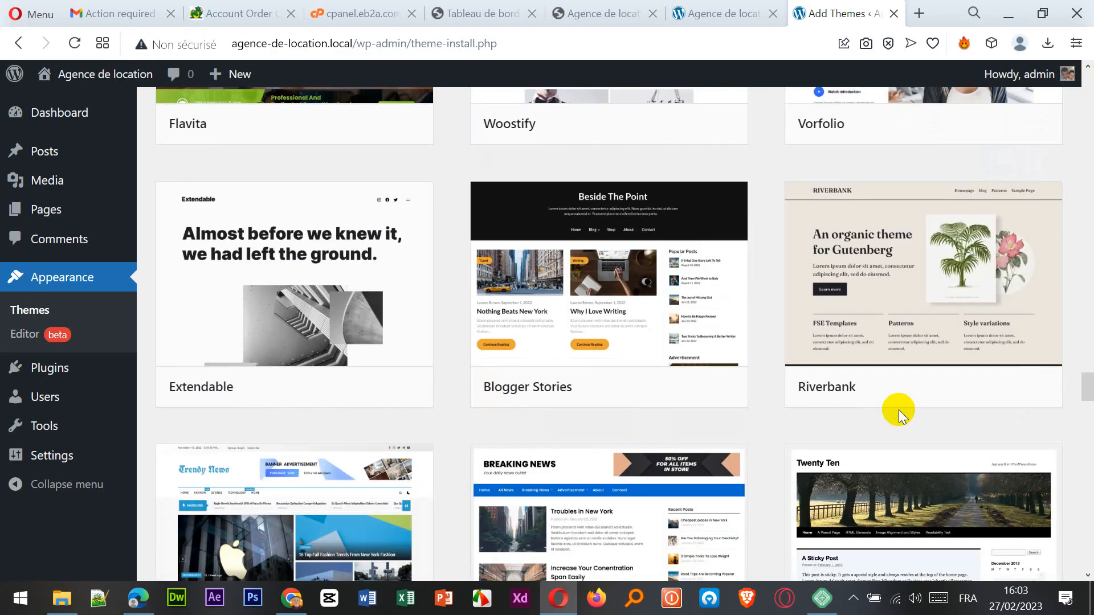
{"action": "scroll", "coordinate": [901, 411], "scroll_direction": "down", "scroll_amount": 4}
{"action": "scroll", "coordinate": [903, 422], "scroll_direction": "down", "scroll_amount": 8}
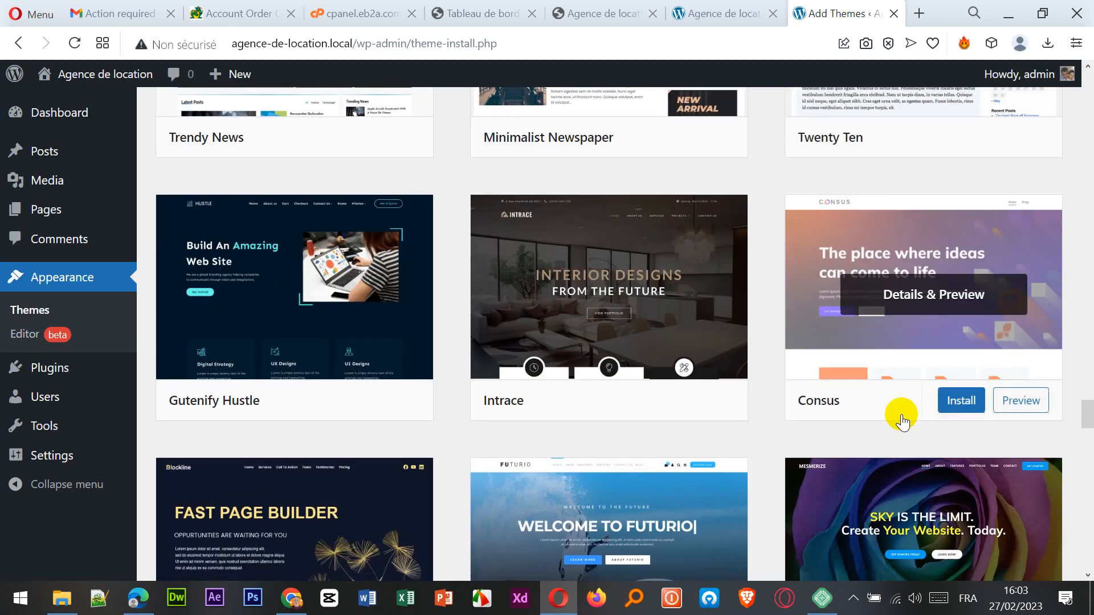
{"action": "scroll", "coordinate": [903, 419], "scroll_direction": "down", "scroll_amount": 4}
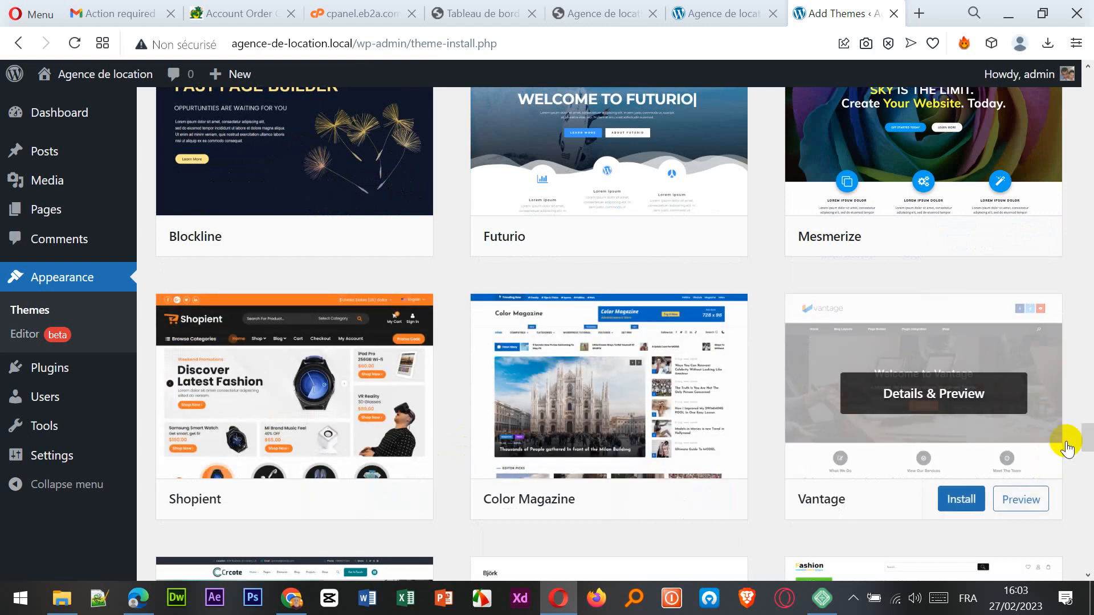
Step: Search the theme catalogue for "moto"
{"action": "left_click_drag", "start_coordinate": [1090, 438], "coordinate": [1089, 67]}
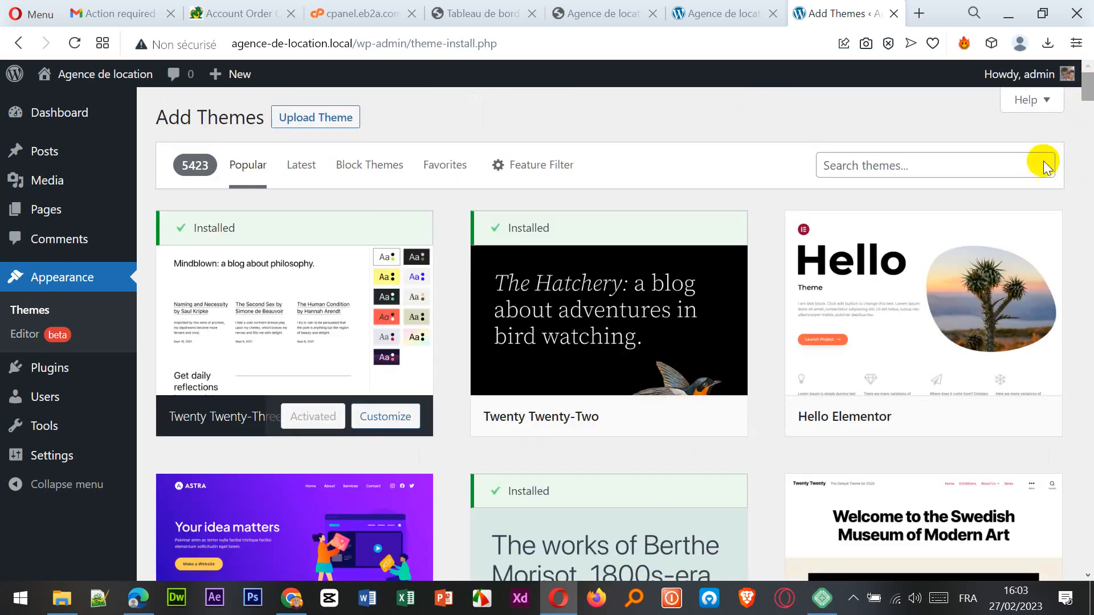
{"action": "left_click", "coordinate": [835, 167]}
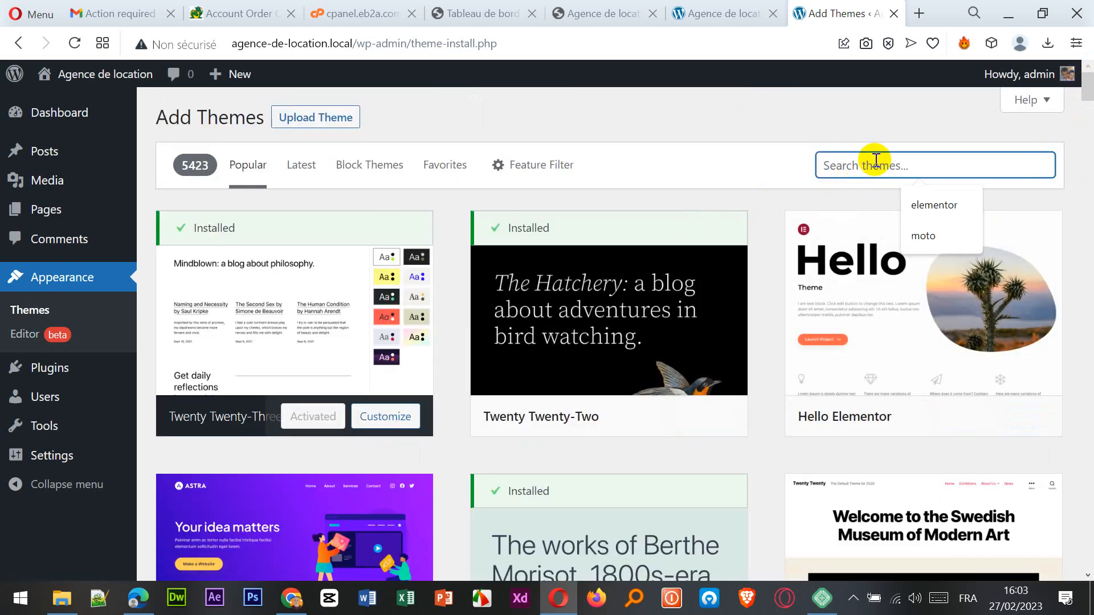
{"action": "type", "text": "moto"}
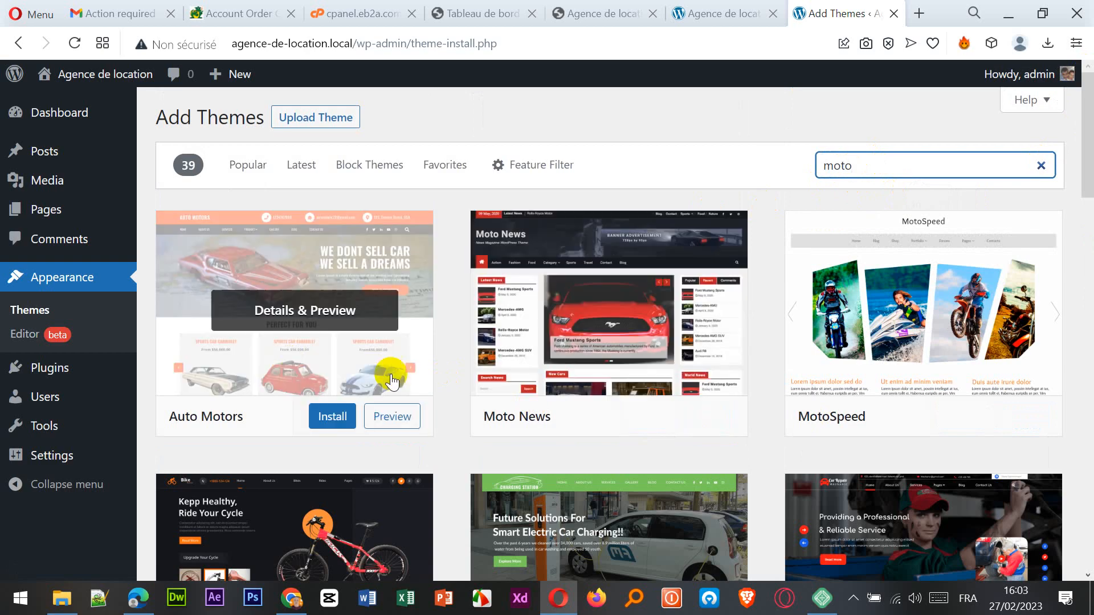
Step: Look through the vehicle-related themes found and preview the Auto Car Care theme's demo page
{"action": "scroll", "coordinate": [759, 437], "scroll_direction": "down", "scroll_amount": 7}
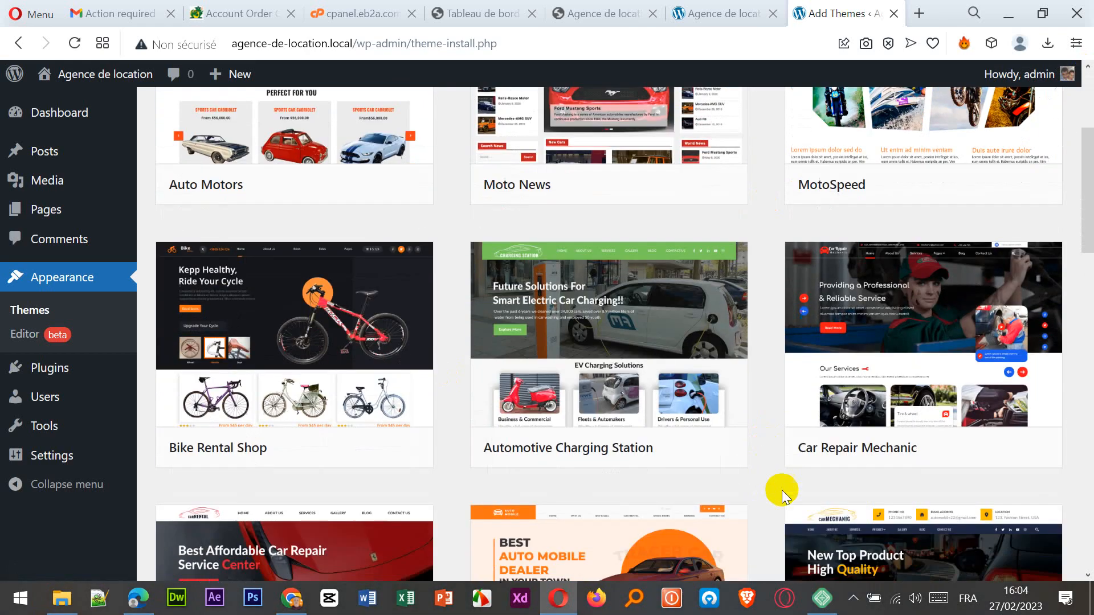
{"action": "scroll", "coordinate": [782, 491], "scroll_direction": "down", "scroll_amount": 1}
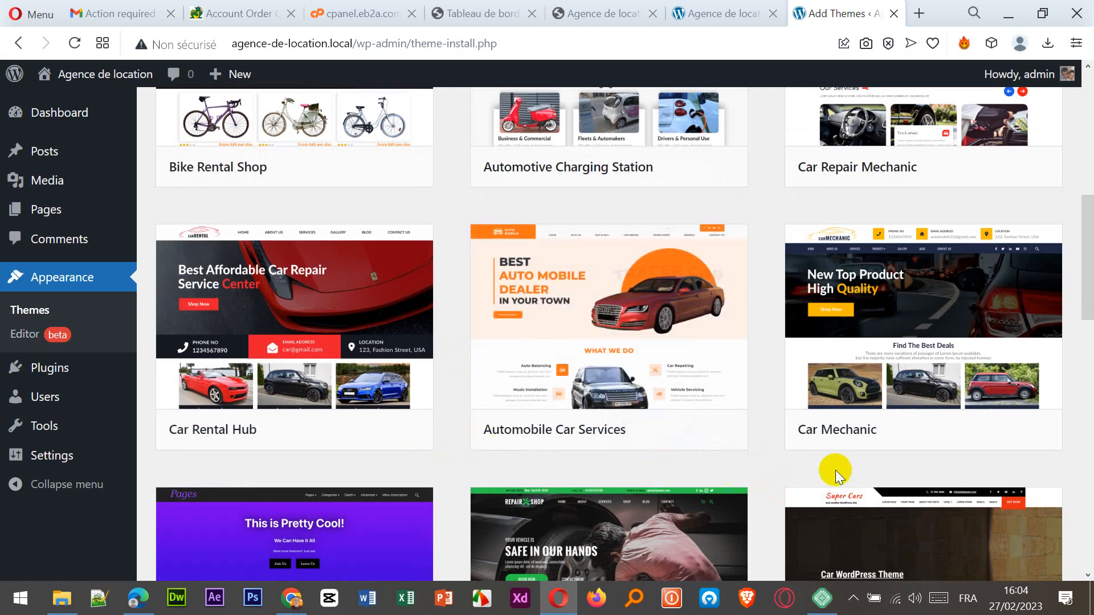
{"action": "scroll", "coordinate": [871, 466], "scroll_direction": "down", "scroll_amount": 3}
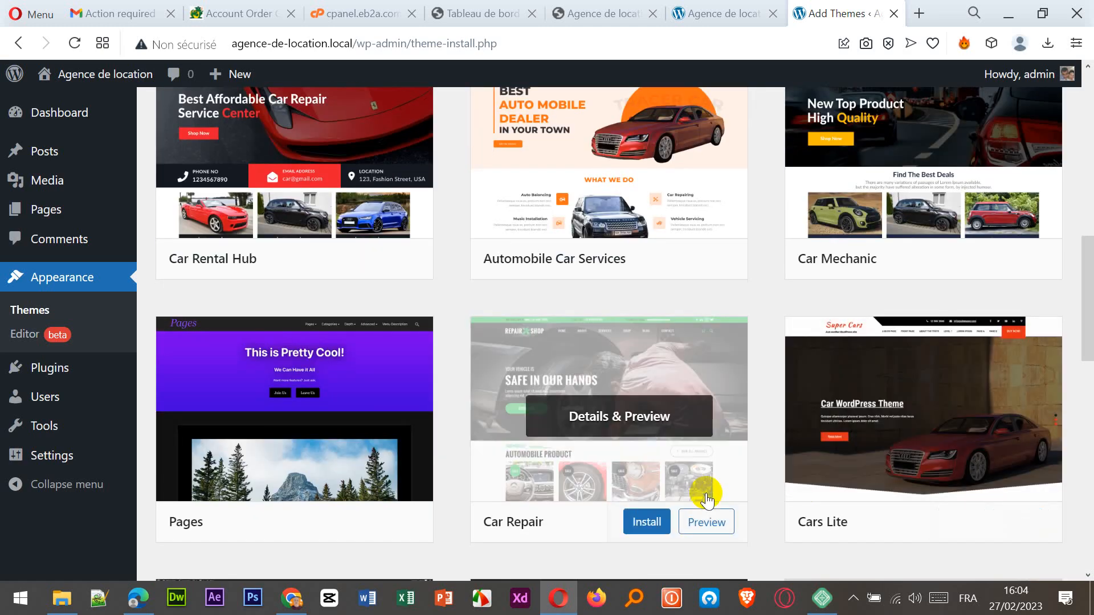
{"action": "scroll", "coordinate": [709, 499], "scroll_direction": "down", "scroll_amount": 3}
{"action": "scroll", "coordinate": [706, 501], "scroll_direction": "down", "scroll_amount": 3}
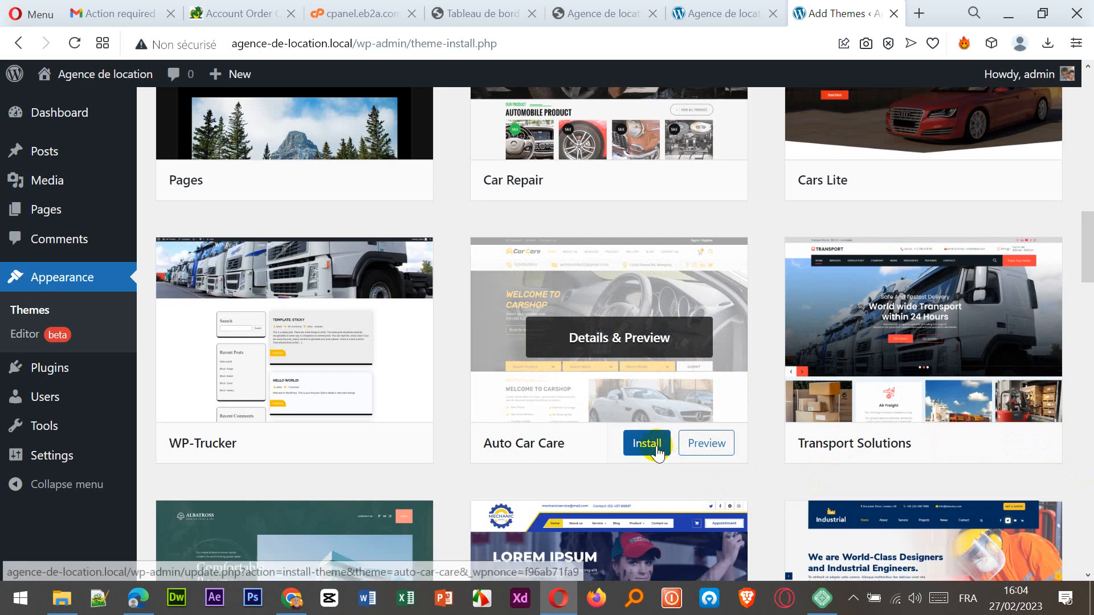
{"action": "left_click", "coordinate": [701, 453]}
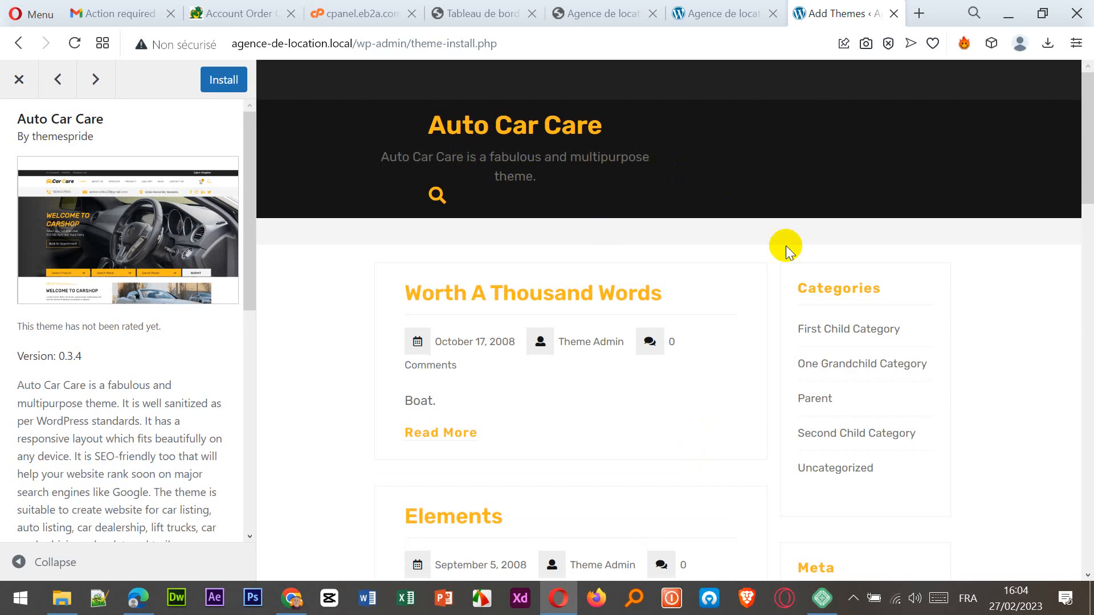
{"action": "scroll", "coordinate": [789, 277], "scroll_direction": "down", "scroll_amount": 12}
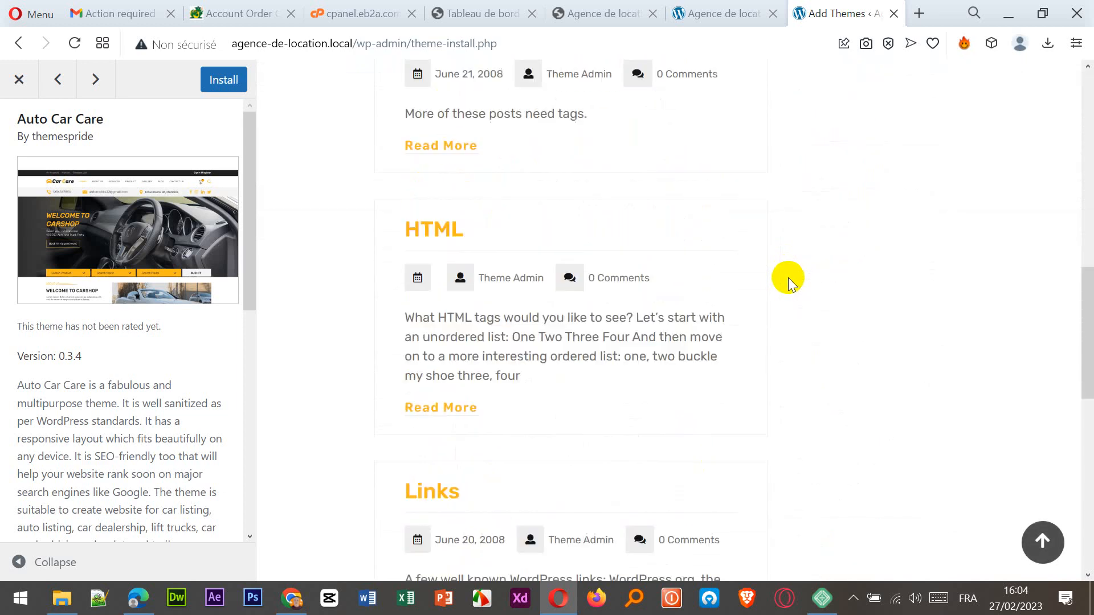
Step: Examine the rest of the Auto Car Care theme's demo page and close its preview
{"action": "scroll", "coordinate": [788, 278], "scroll_direction": "down", "scroll_amount": 8}
{"action": "scroll", "coordinate": [788, 281], "scroll_direction": "up", "scroll_amount": 15}
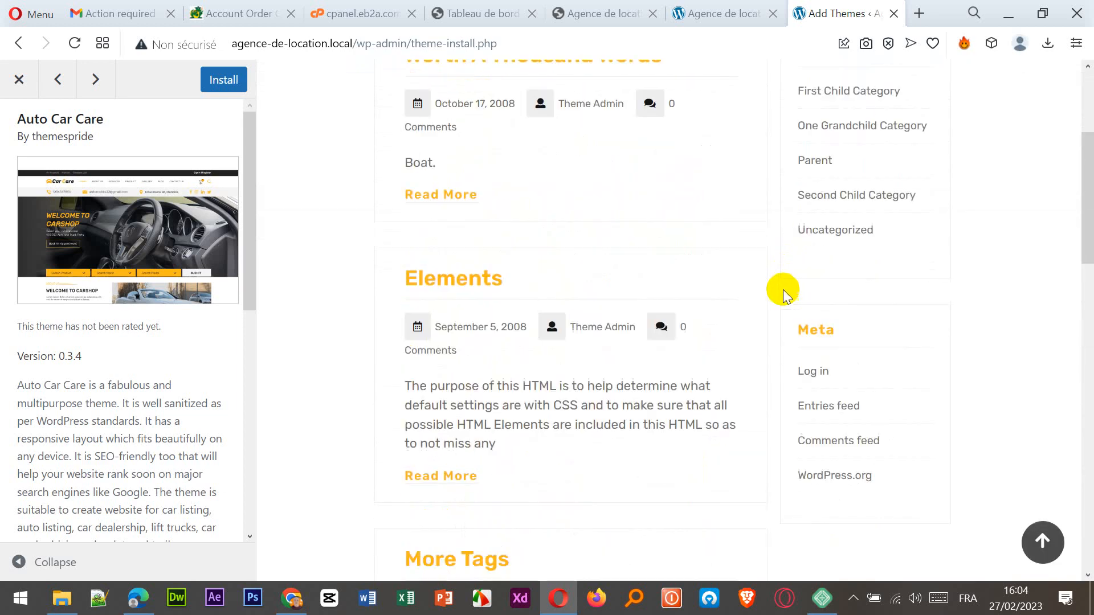
{"action": "scroll", "coordinate": [784, 291], "scroll_direction": "up", "scroll_amount": 5}
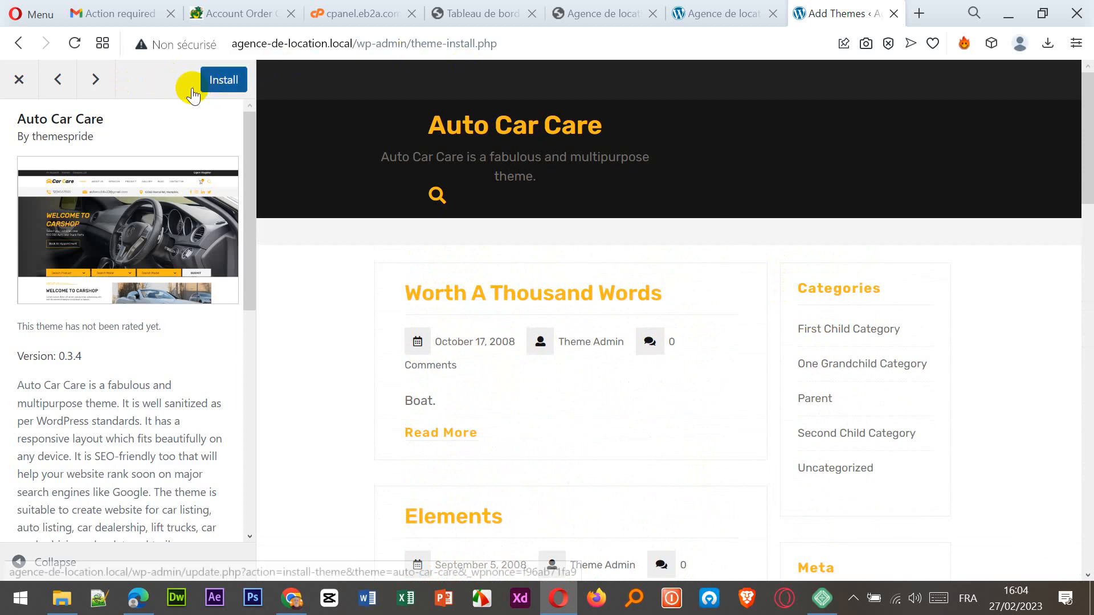
{"action": "left_click", "coordinate": [19, 79]}
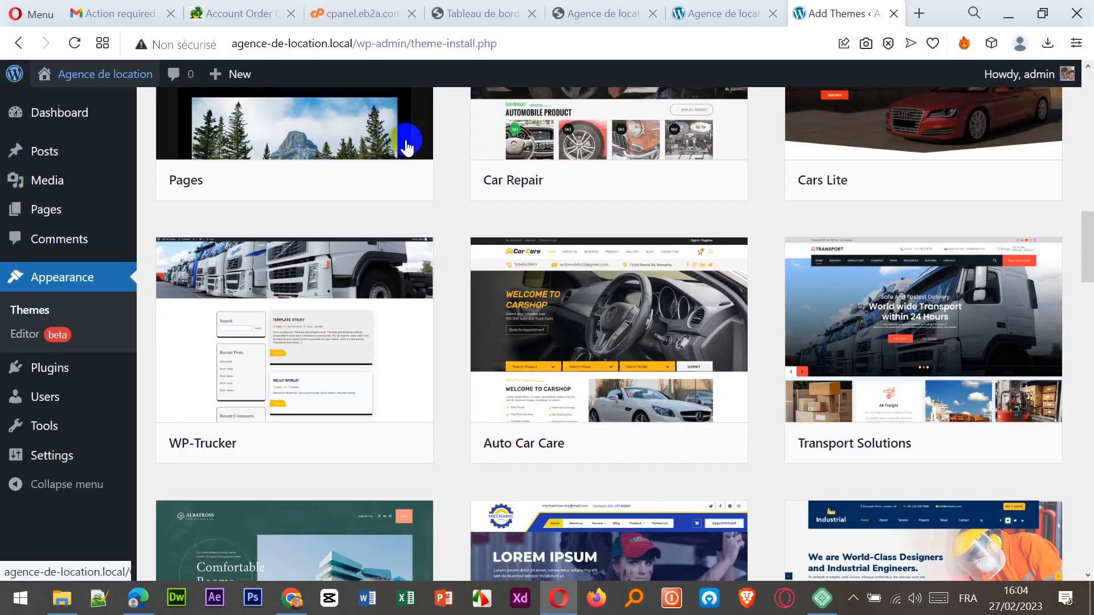
Step: Preview the Washing Center theme's demo page and return to the list of themes found
{"action": "scroll", "coordinate": [835, 456], "scroll_direction": "down", "scroll_amount": 3}
{"action": "scroll", "coordinate": [836, 456], "scroll_direction": "down", "scroll_amount": 7}
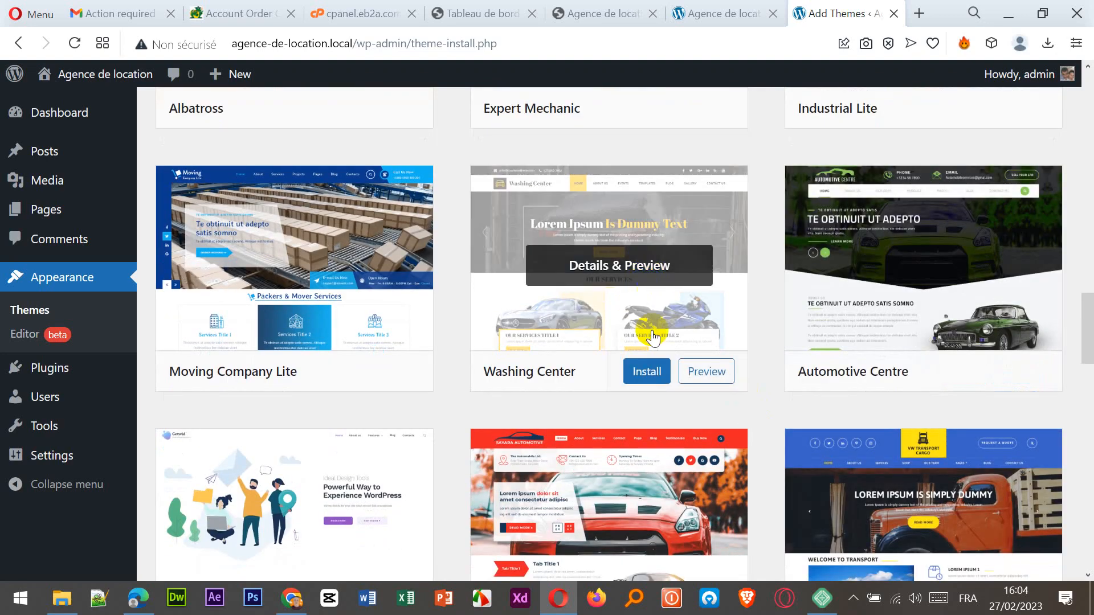
{"action": "left_click", "coordinate": [708, 374]}
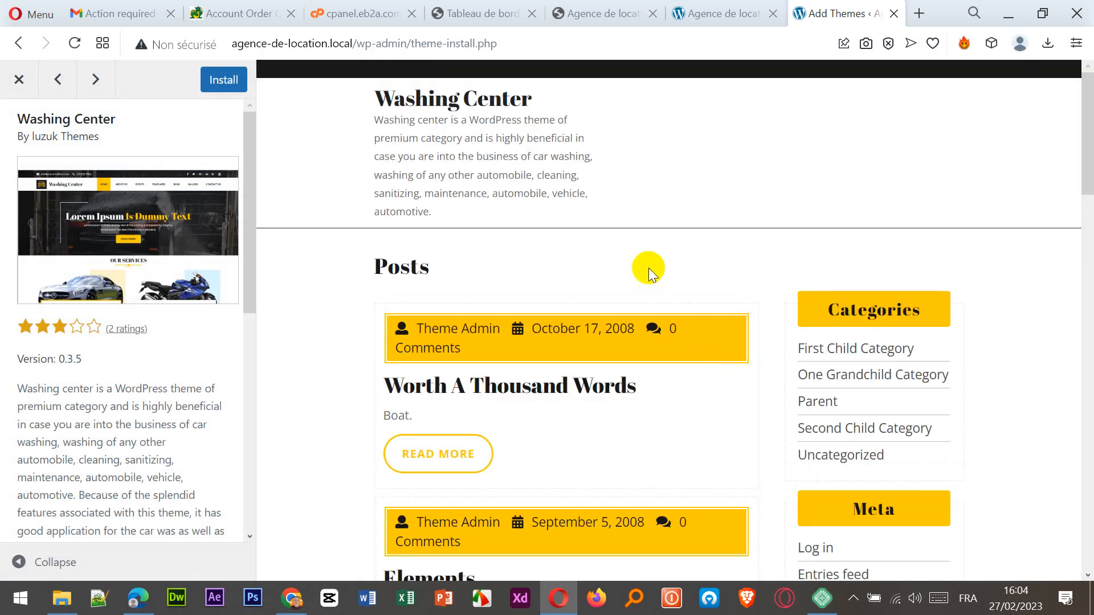
{"action": "scroll", "coordinate": [650, 274], "scroll_direction": "down", "scroll_amount": 10}
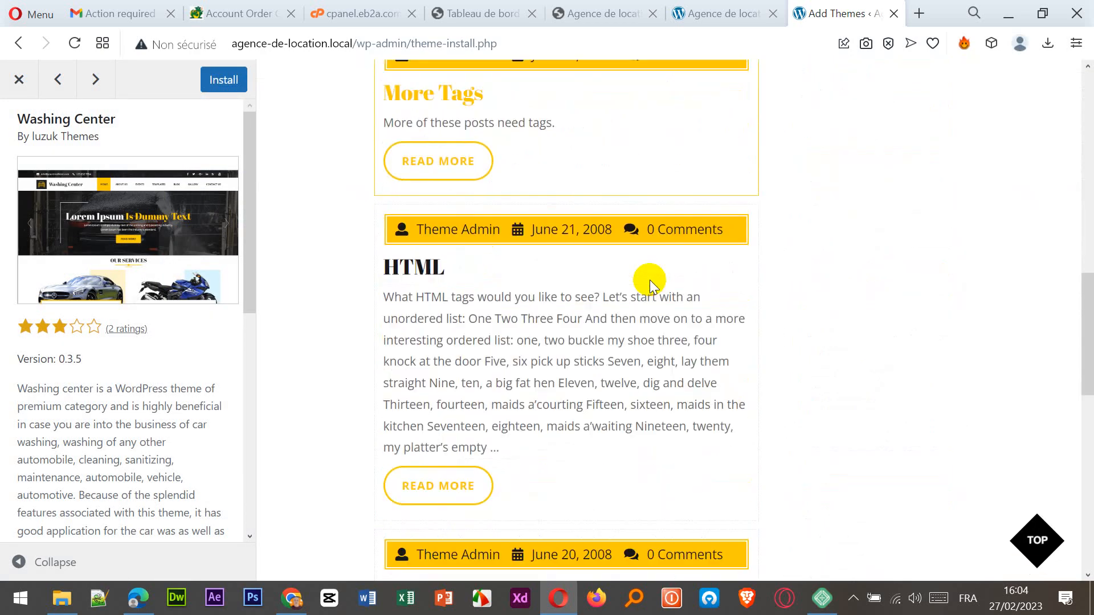
{"action": "scroll", "coordinate": [650, 279], "scroll_direction": "up", "scroll_amount": 4}
{"action": "scroll", "coordinate": [653, 288], "scroll_direction": "up", "scroll_amount": 6}
{"action": "left_click", "coordinate": [19, 80]}
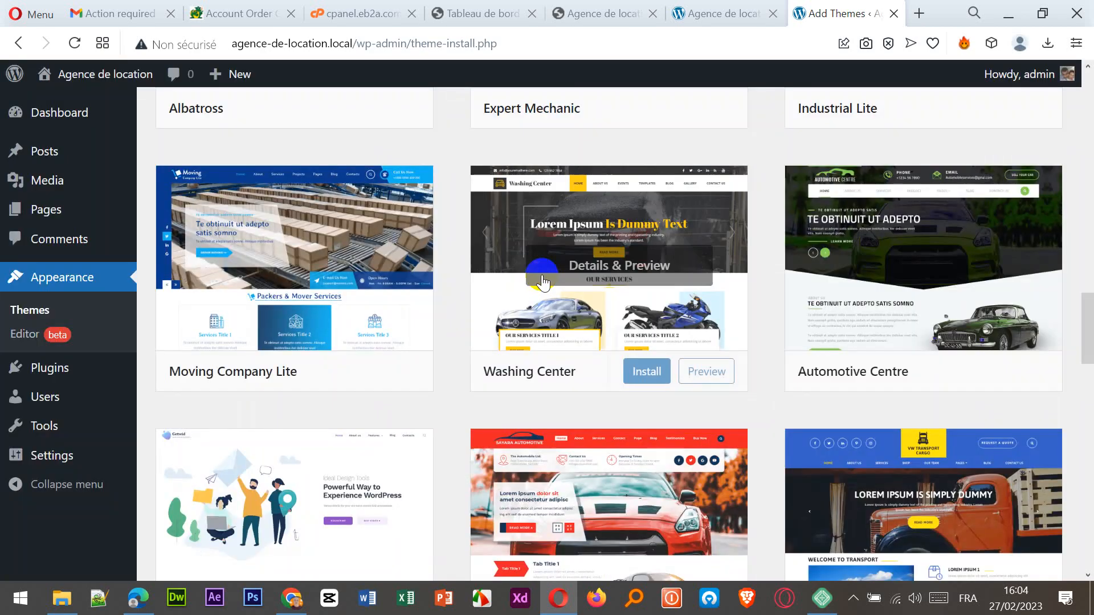
Step: Look through the remaining vehicle-related themes, and install and activate the VW Driving School theme
{"action": "scroll", "coordinate": [592, 456], "scroll_direction": "down", "scroll_amount": 4}
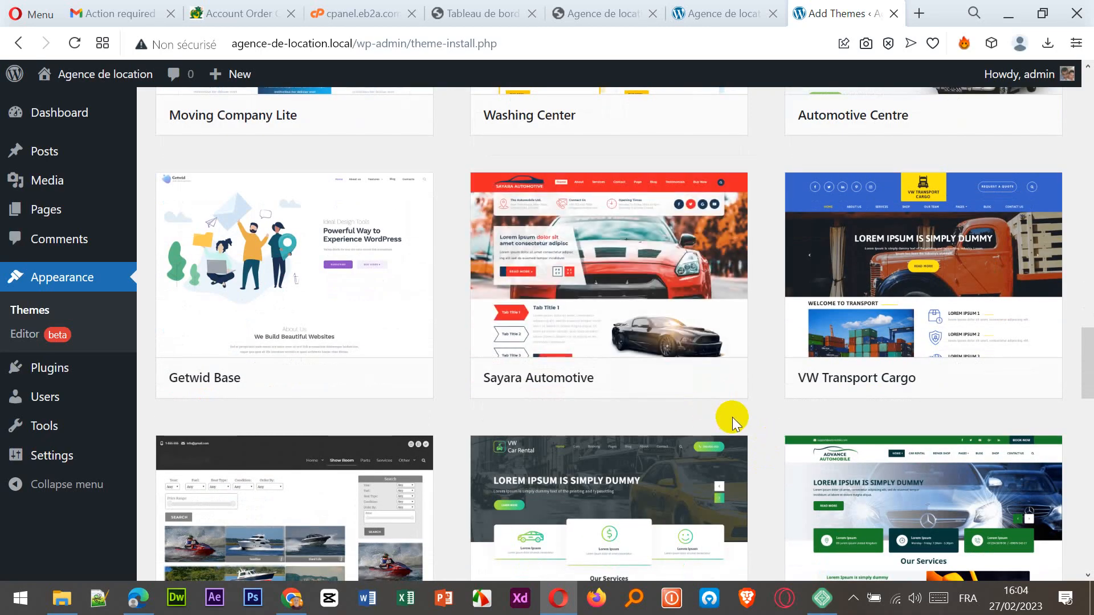
{"action": "scroll", "coordinate": [665, 376], "scroll_direction": "down", "scroll_amount": 4}
{"action": "scroll", "coordinate": [661, 365], "scroll_direction": "down", "scroll_amount": 3}
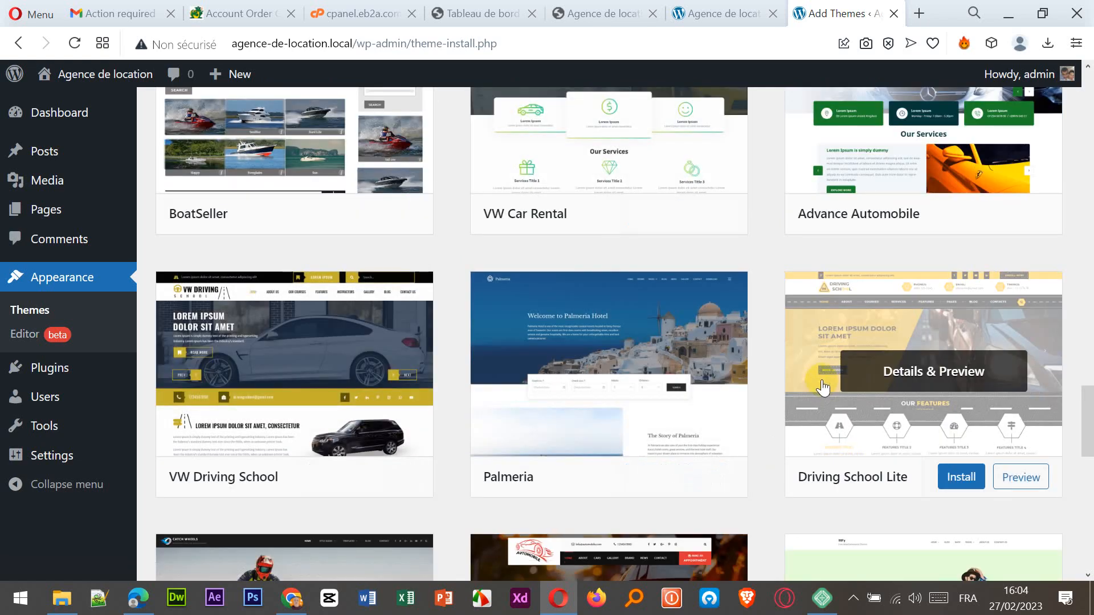
{"action": "scroll", "coordinate": [801, 328], "scroll_direction": "down", "scroll_amount": 7}
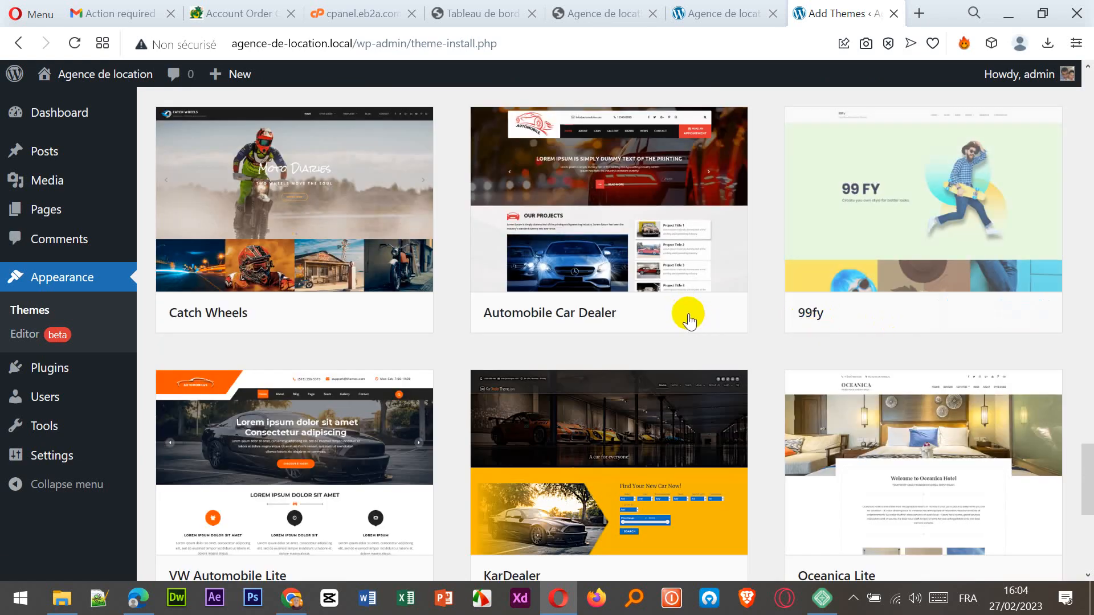
{"action": "scroll", "coordinate": [675, 428], "scroll_direction": "down", "scroll_amount": 7}
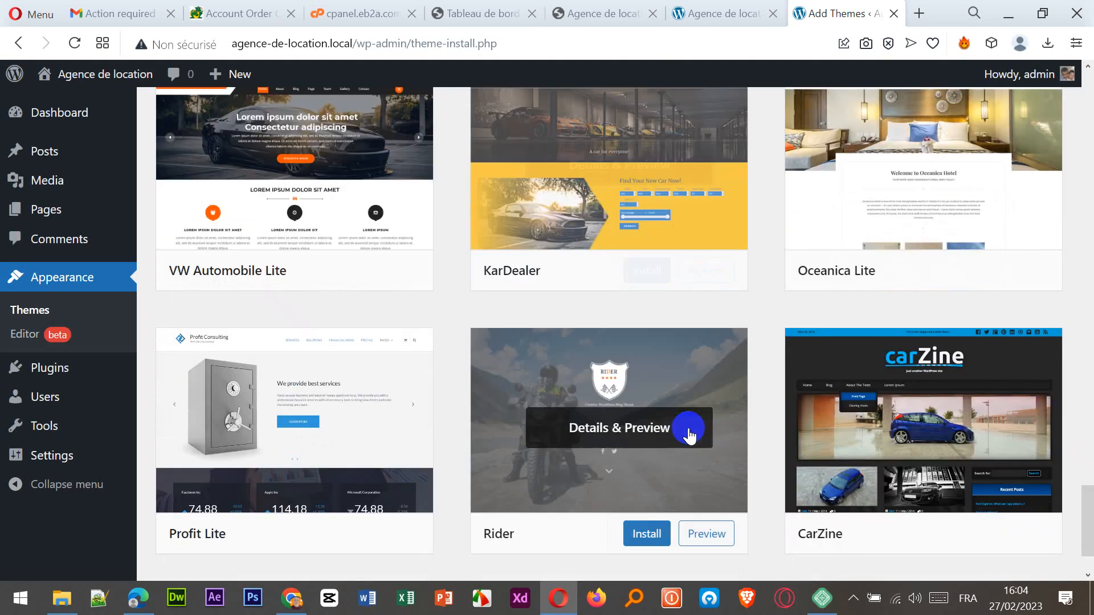
{"action": "scroll", "coordinate": [764, 445], "scroll_direction": "up", "scroll_amount": 13}
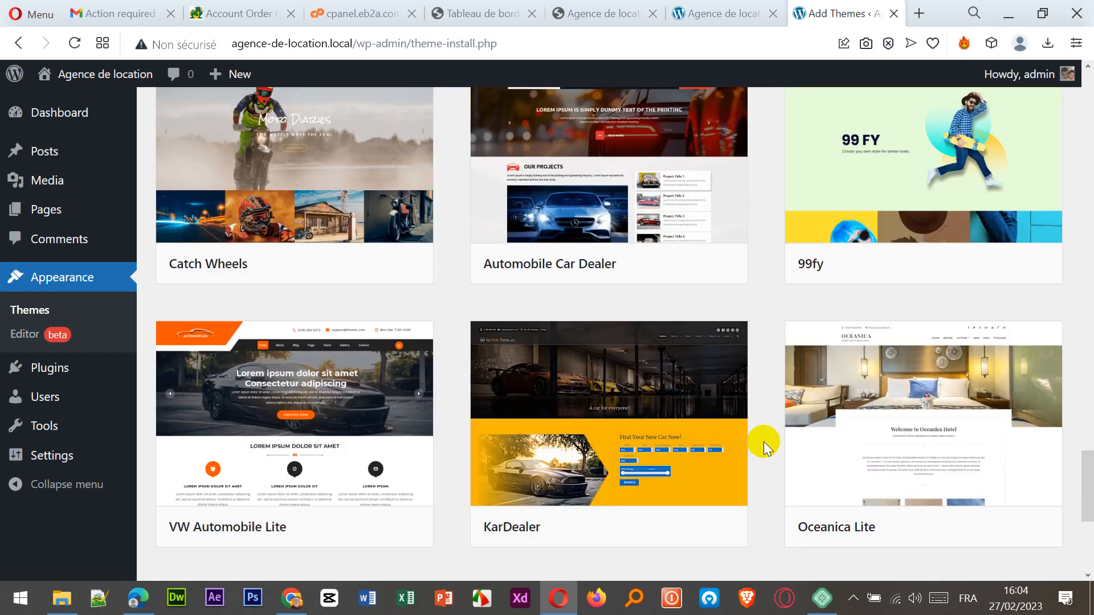
{"action": "scroll", "coordinate": [641, 382], "scroll_direction": "up", "scroll_amount": 8}
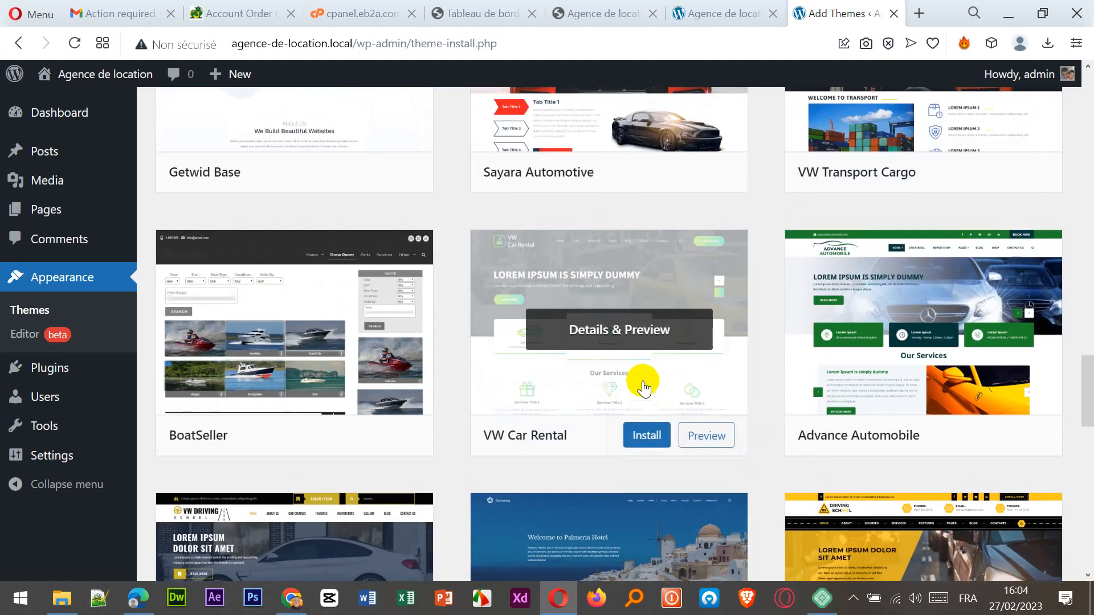
{"action": "scroll", "coordinate": [641, 381], "scroll_direction": "down", "scroll_amount": 6}
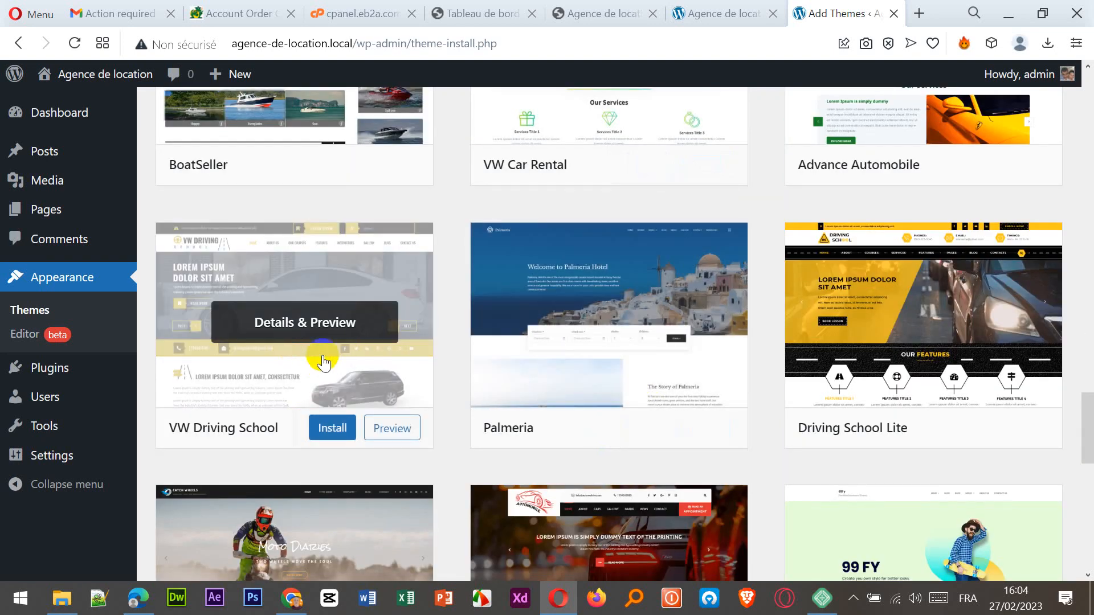
{"action": "left_click", "coordinate": [329, 438]}
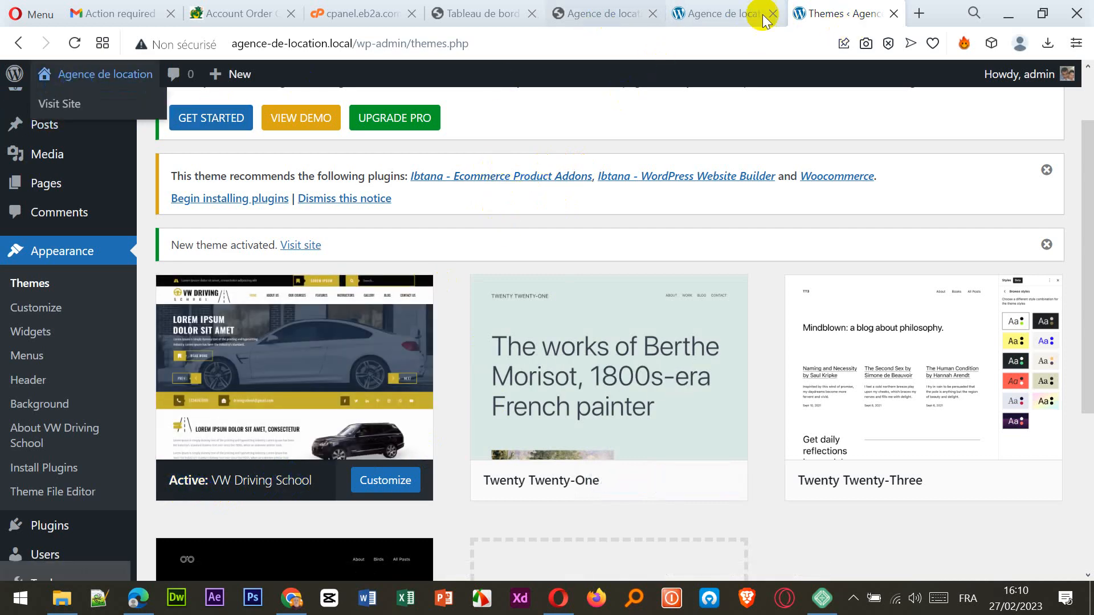
Step: Visit the local site and examine its front page in the VW Driving School theme
{"action": "mouse_move", "coordinate": [82, 86]}
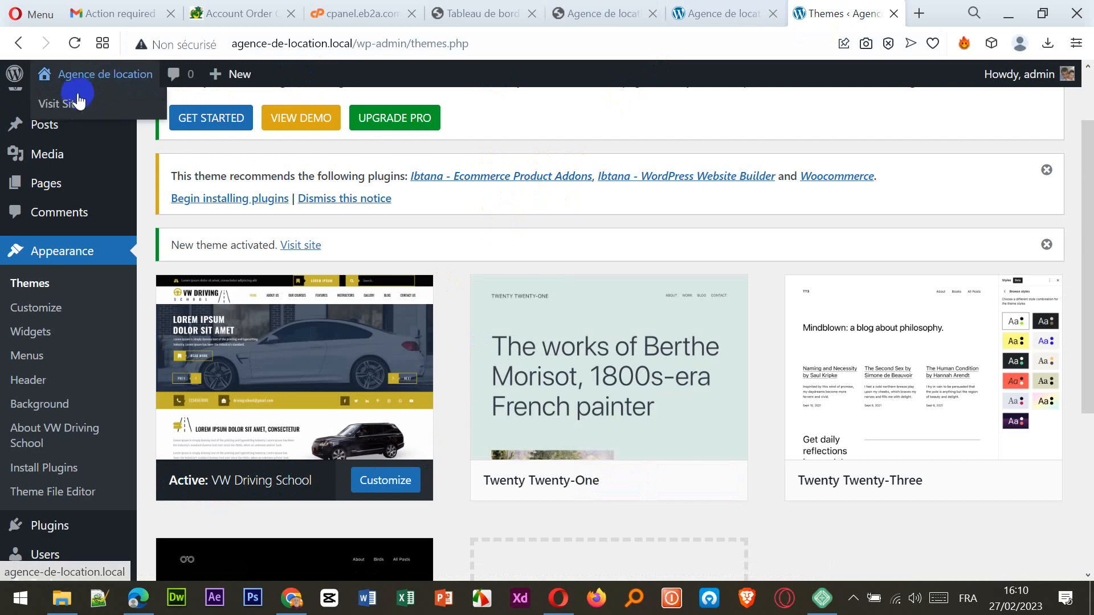
{"action": "left_click", "coordinate": [67, 112]}
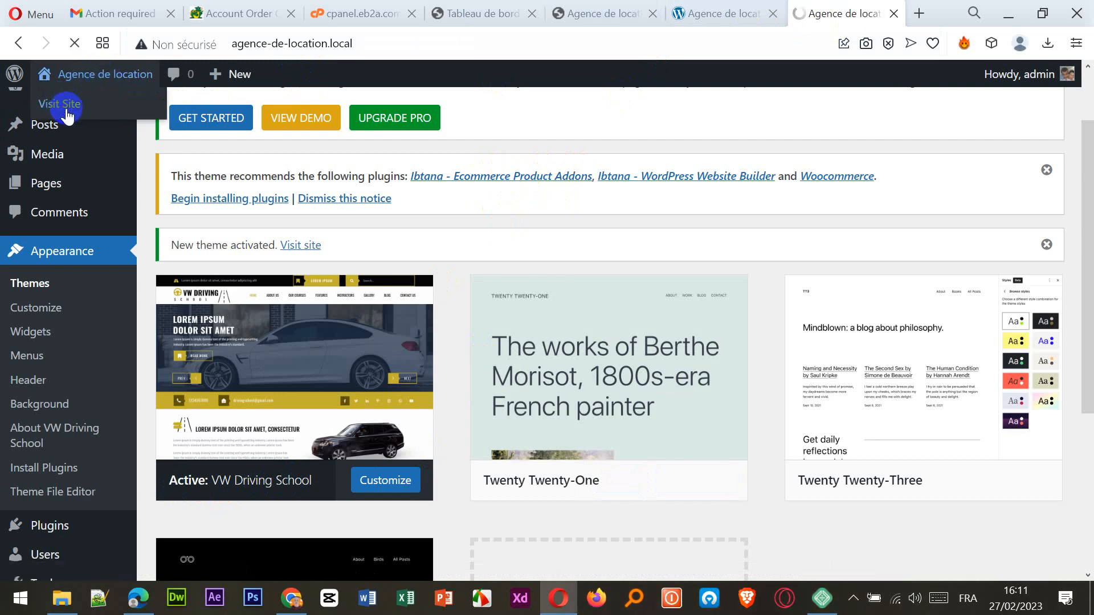
{"action": "scroll", "coordinate": [61, 108], "scroll_direction": "down", "scroll_amount": 3}
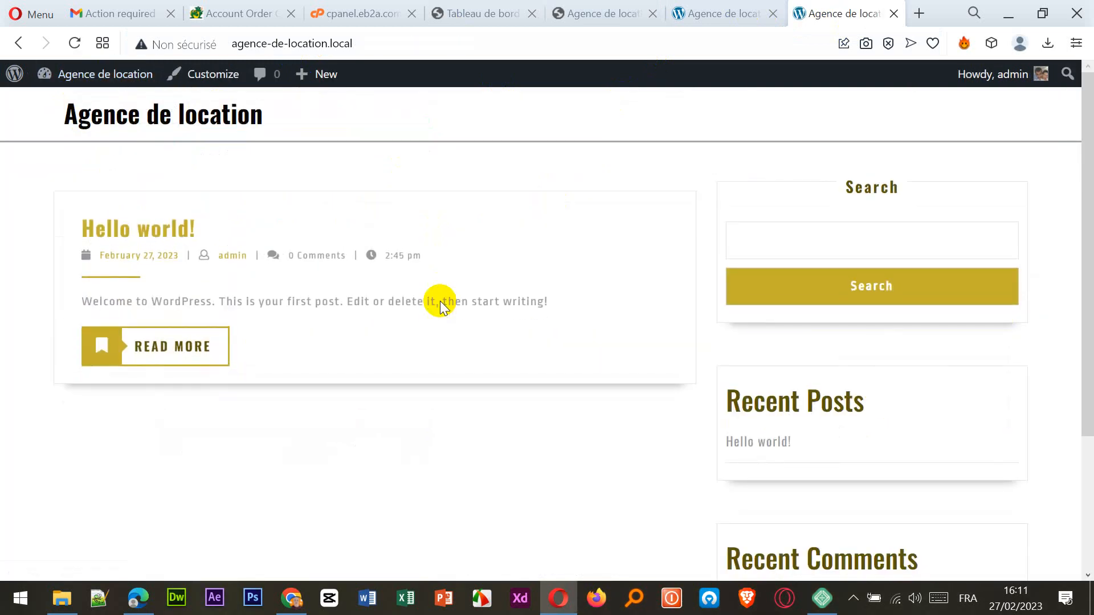
{"action": "scroll", "coordinate": [514, 463], "scroll_direction": "down", "scroll_amount": 1}
{"action": "scroll", "coordinate": [514, 463], "scroll_direction": "down", "scroll_amount": 3}
{"action": "scroll", "coordinate": [512, 462], "scroll_direction": "up", "scroll_amount": 3}
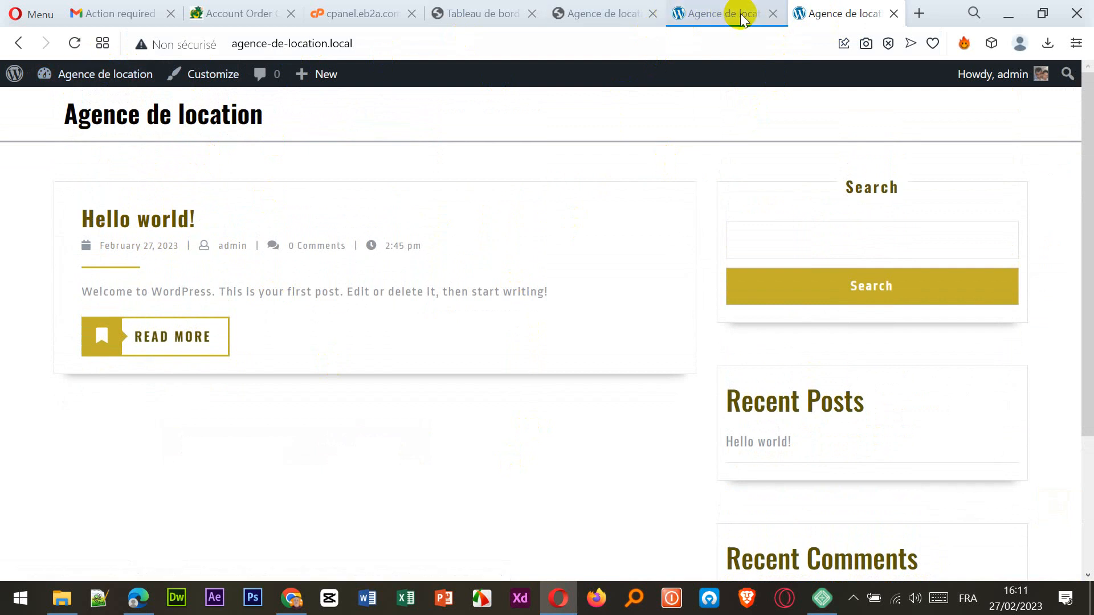
Step: Return to the site's installed themes in the administration area and open the active VW Driving School theme for customization
{"action": "mouse_move", "coordinate": [162, 76]}
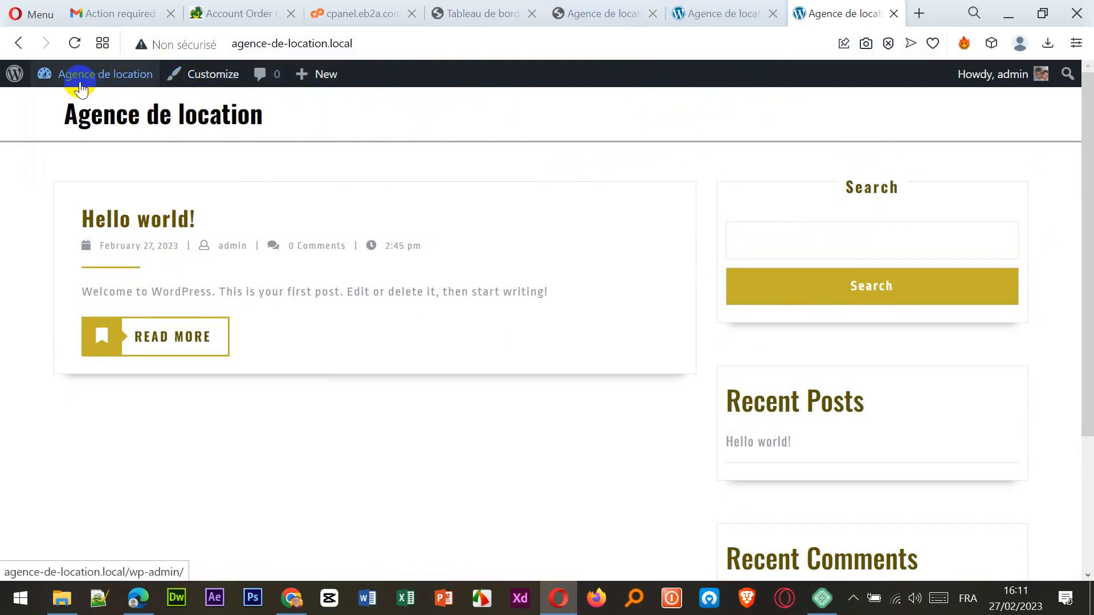
{"action": "mouse_move", "coordinate": [85, 75]}
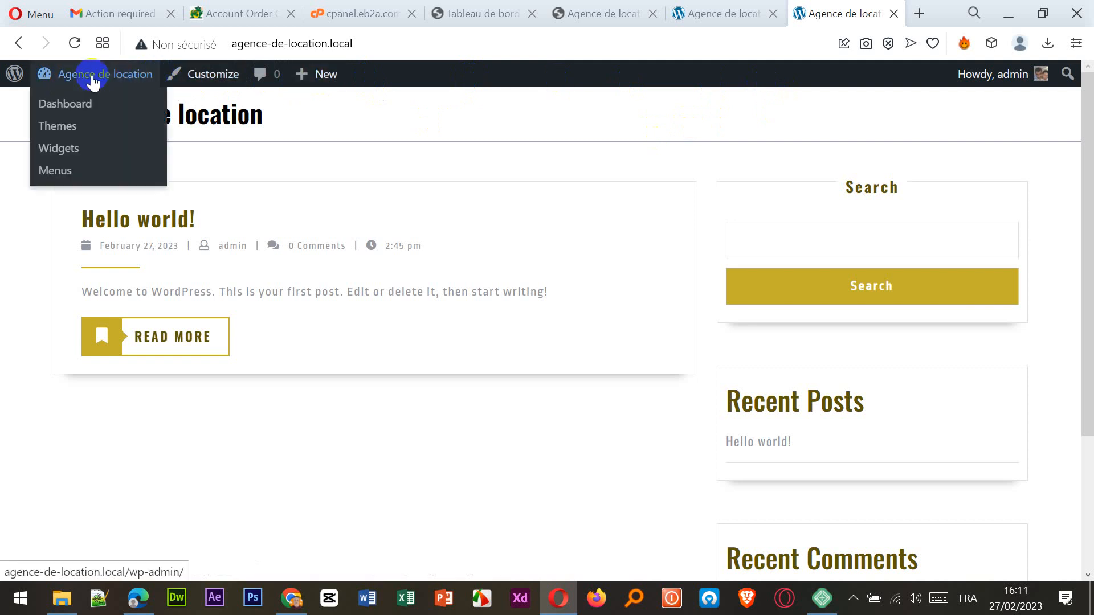
{"action": "left_click", "coordinate": [80, 106]}
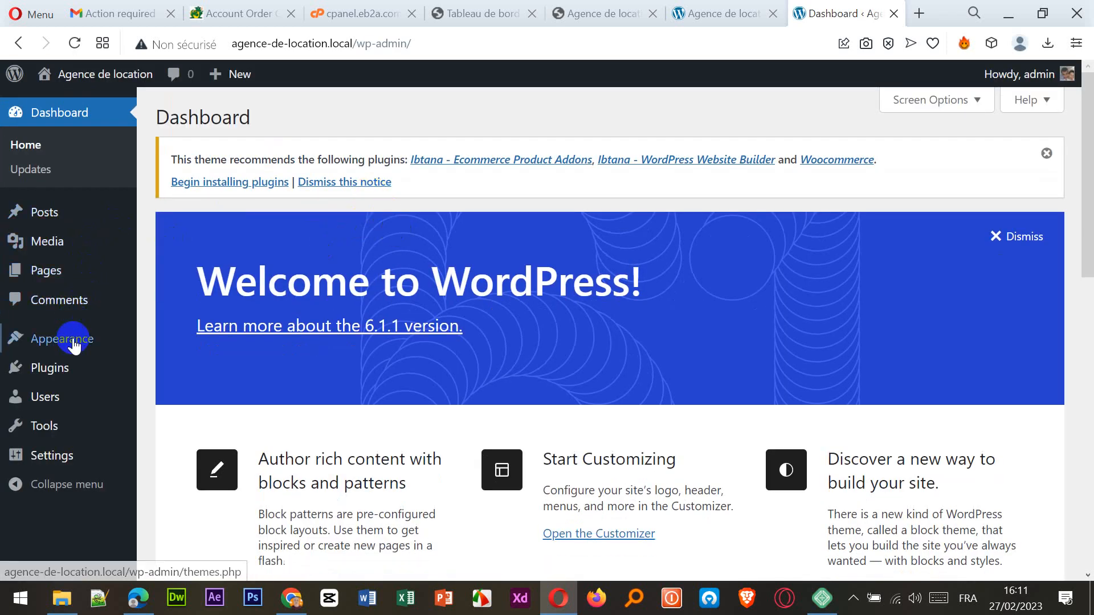
{"action": "mouse_move", "coordinate": [74, 345]}
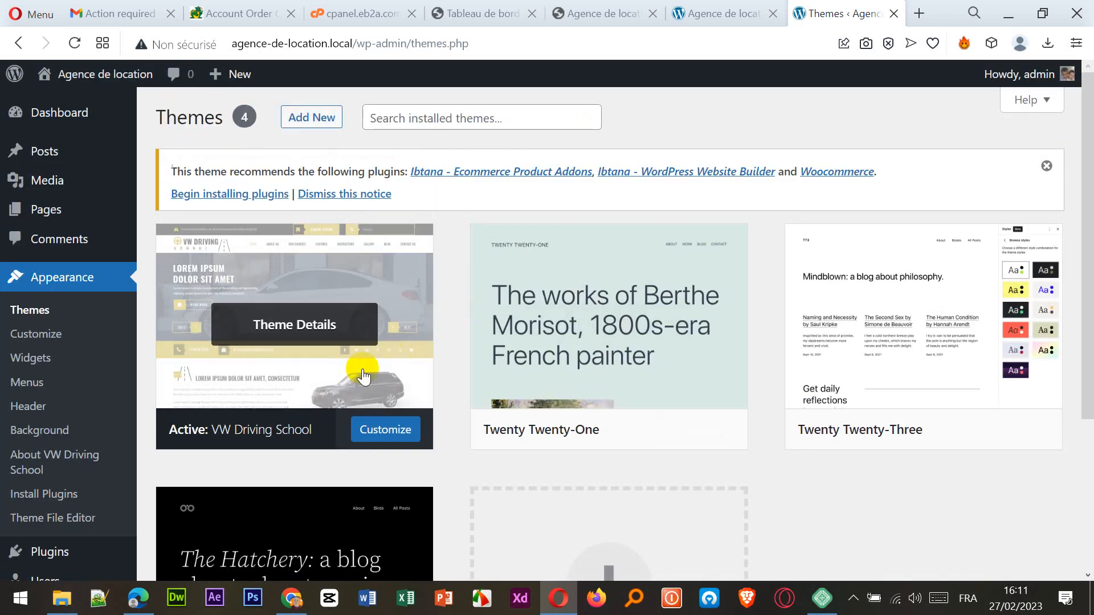
{"action": "scroll", "coordinate": [363, 376], "scroll_direction": "down", "scroll_amount": 3}
{"action": "scroll", "coordinate": [362, 371], "scroll_direction": "up", "scroll_amount": 3}
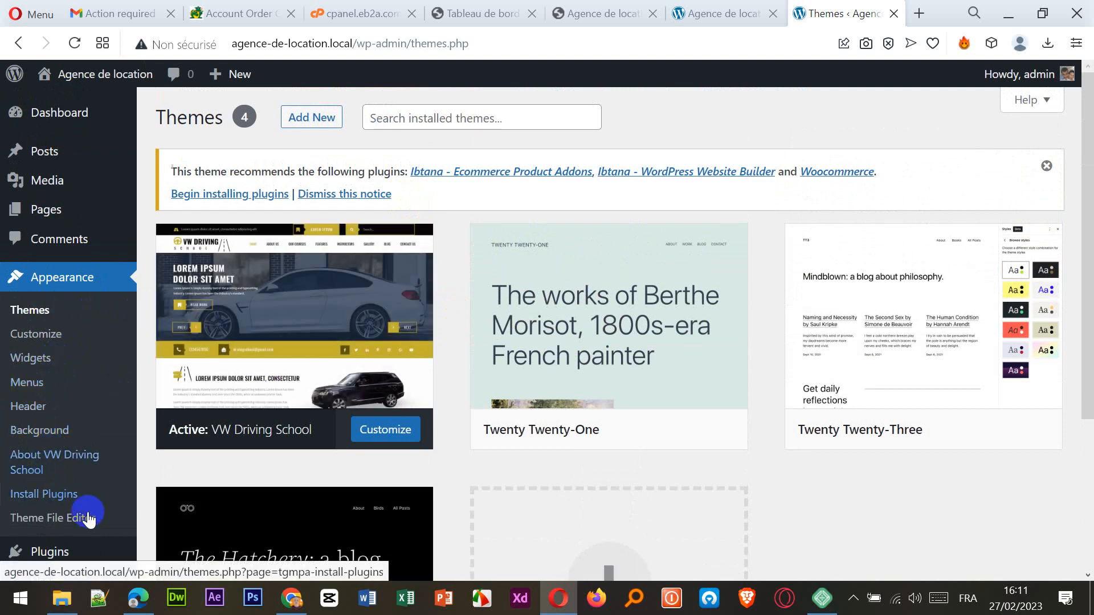
{"action": "scroll", "coordinate": [61, 513], "scroll_direction": "down", "scroll_amount": 3}
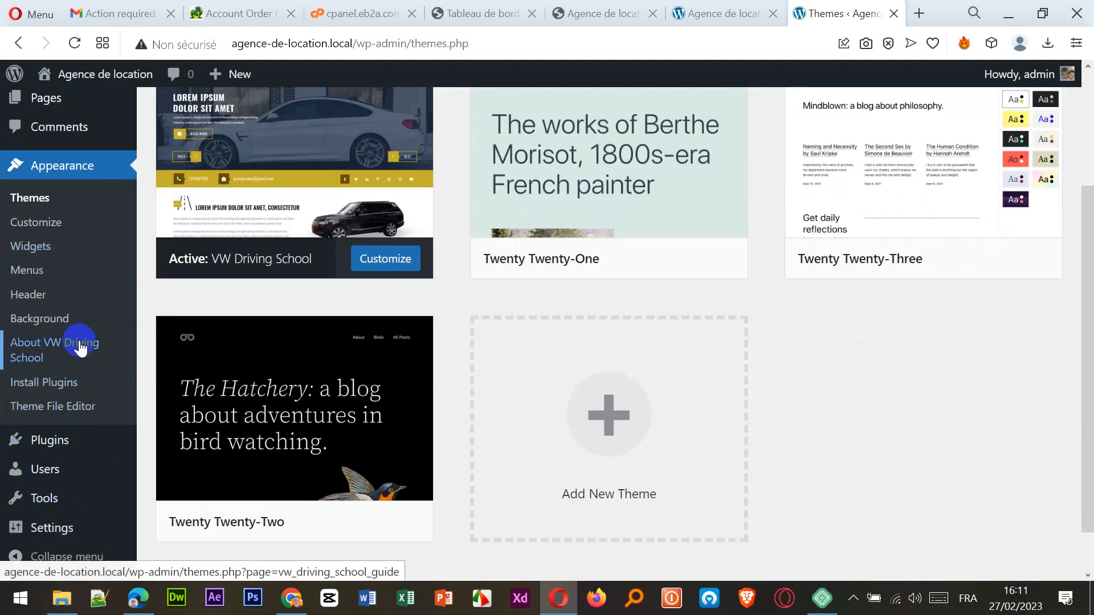
{"action": "scroll", "coordinate": [80, 347], "scroll_direction": "up", "scroll_amount": 3}
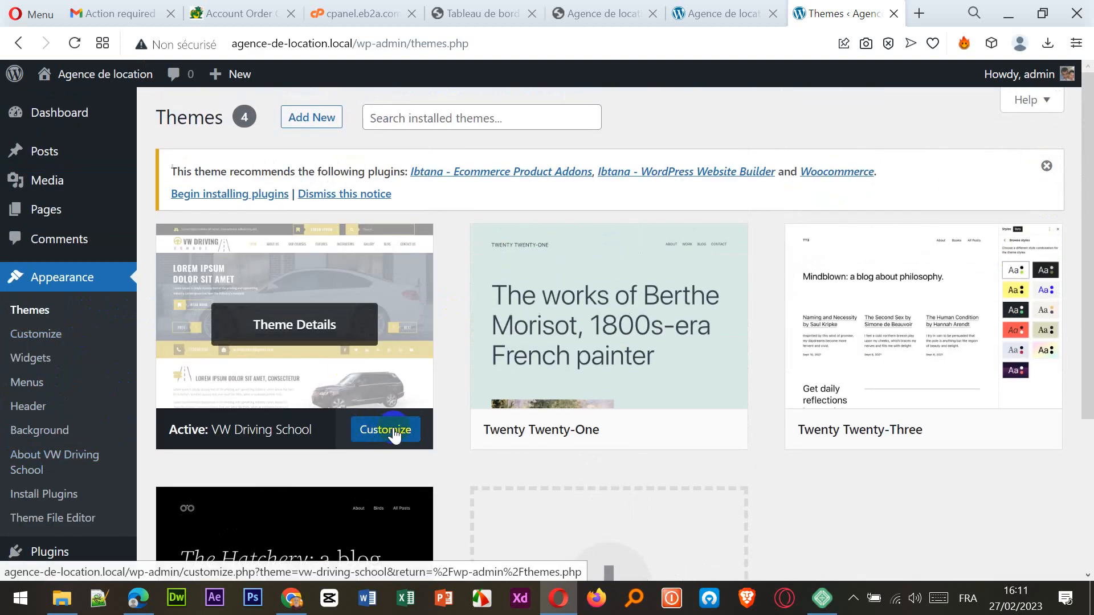
{"action": "left_click", "coordinate": [387, 430]}
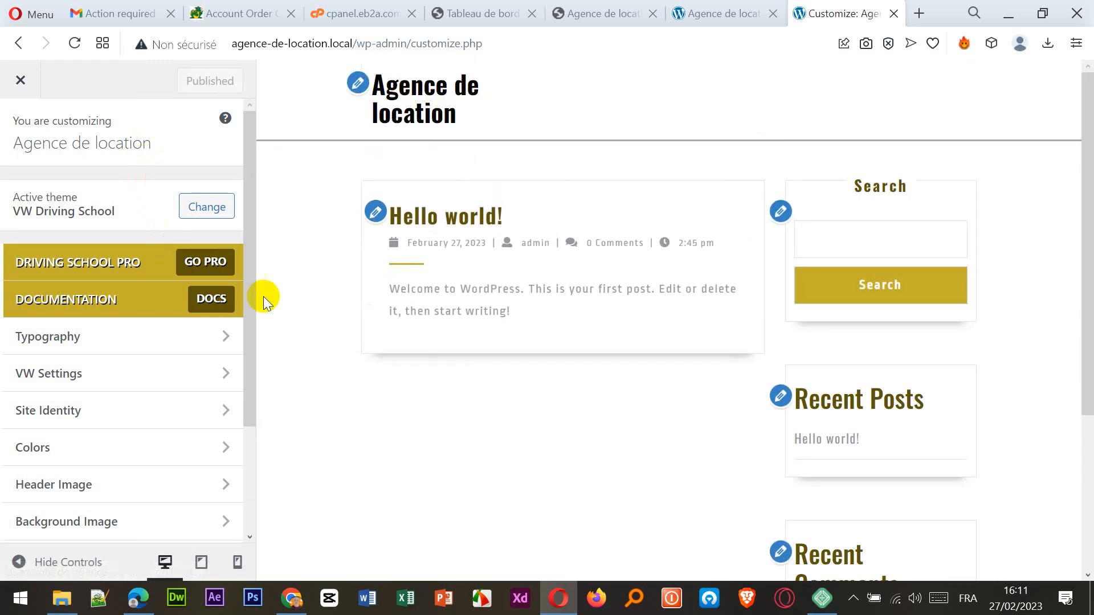
Step: Open the theme's Site Identity settings and examine the logo, site title, tagline, padding, margin and title display options
{"action": "left_click", "coordinate": [231, 311]}
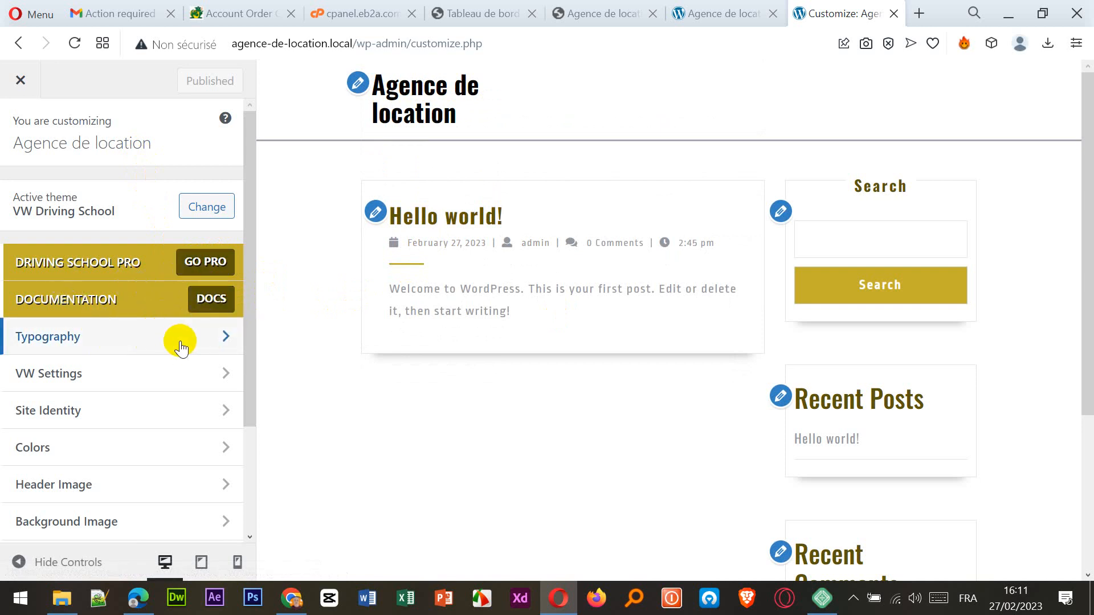
{"action": "scroll", "coordinate": [196, 354], "scroll_direction": "down", "scroll_amount": 3}
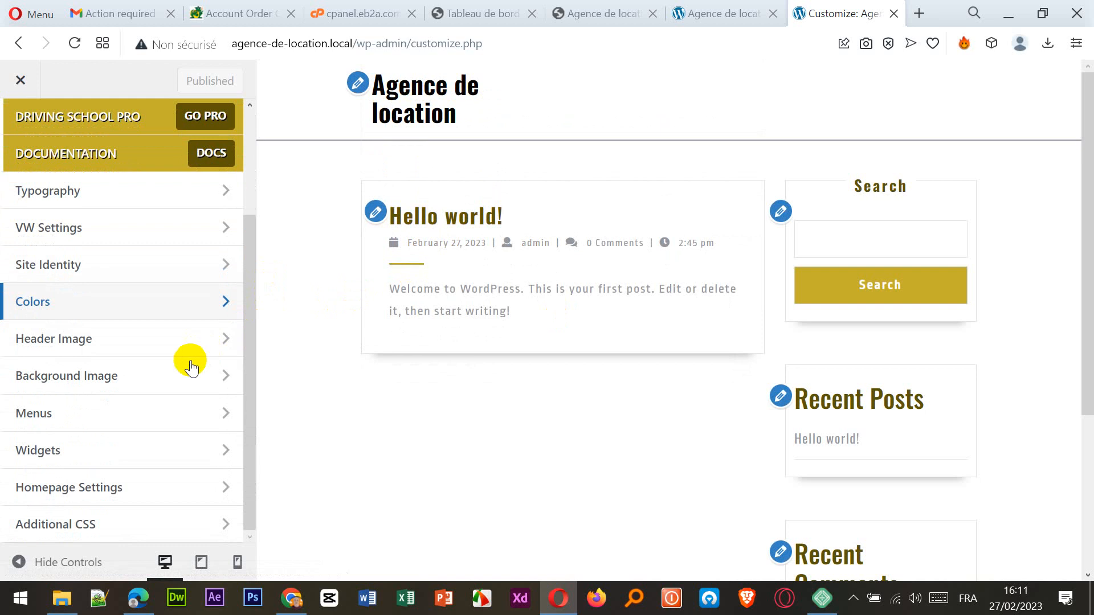
{"action": "left_click", "coordinate": [101, 275]}
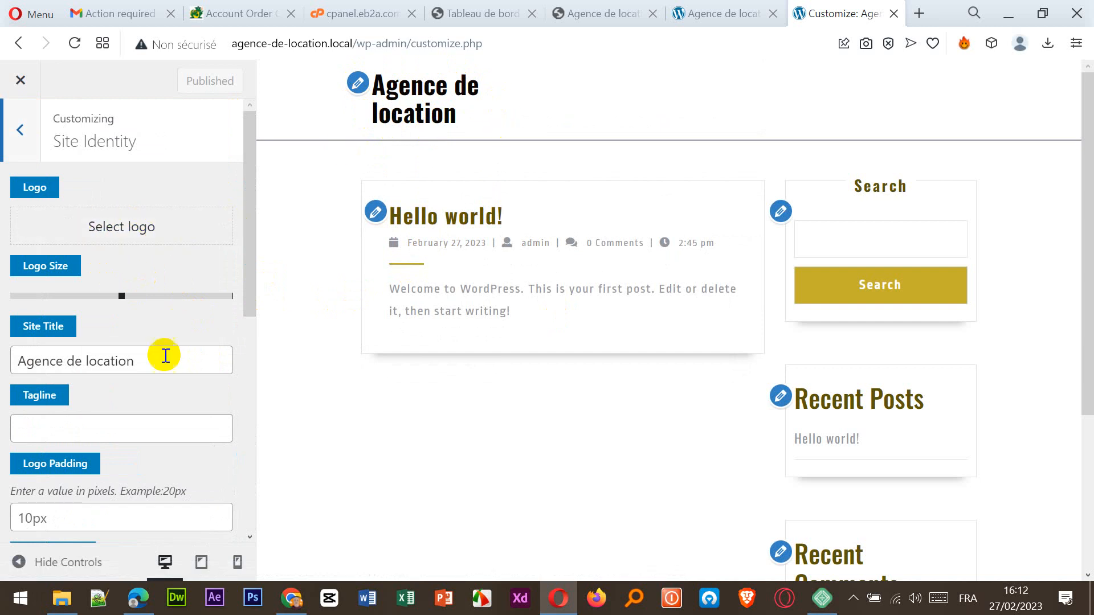
{"action": "left_click_drag", "start_coordinate": [164, 360], "coordinate": [7, 361]}
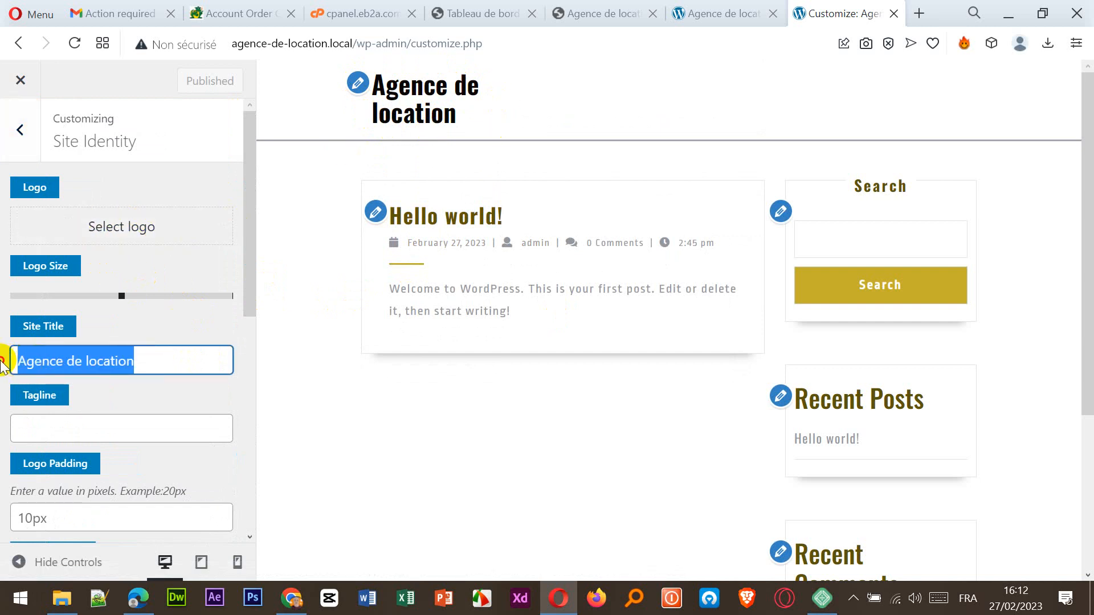
{"action": "left_click", "coordinate": [67, 432]}
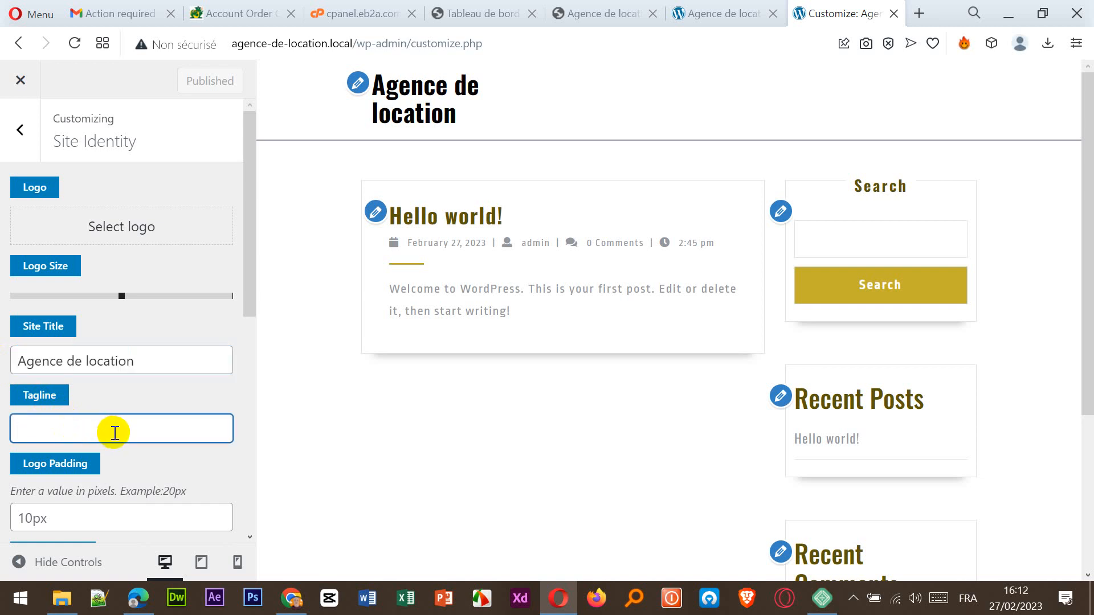
{"action": "scroll", "coordinate": [114, 434], "scroll_direction": "down", "scroll_amount": 1}
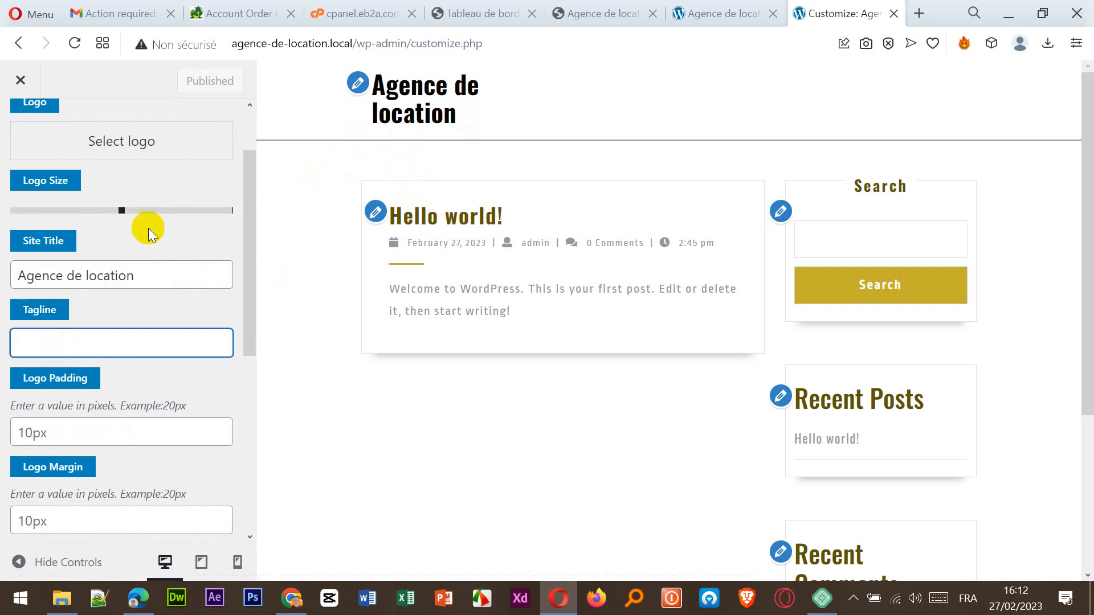
{"action": "scroll", "coordinate": [148, 228], "scroll_direction": "up", "scroll_amount": 1}
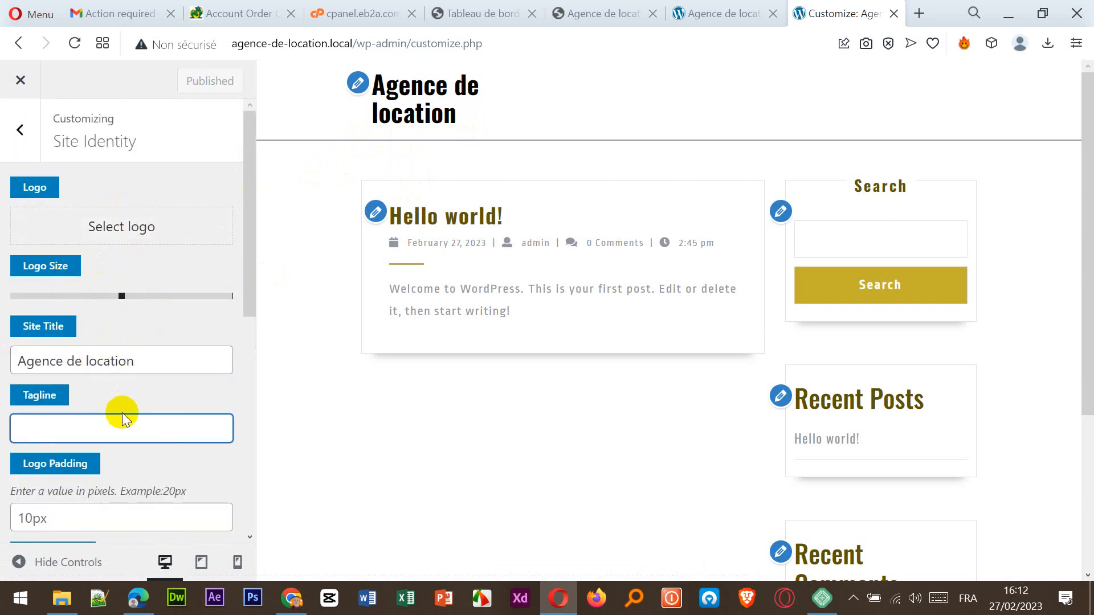
{"action": "scroll", "coordinate": [132, 431], "scroll_direction": "down", "scroll_amount": 2}
{"action": "scroll", "coordinate": [132, 433], "scroll_direction": "down", "scroll_amount": 1}
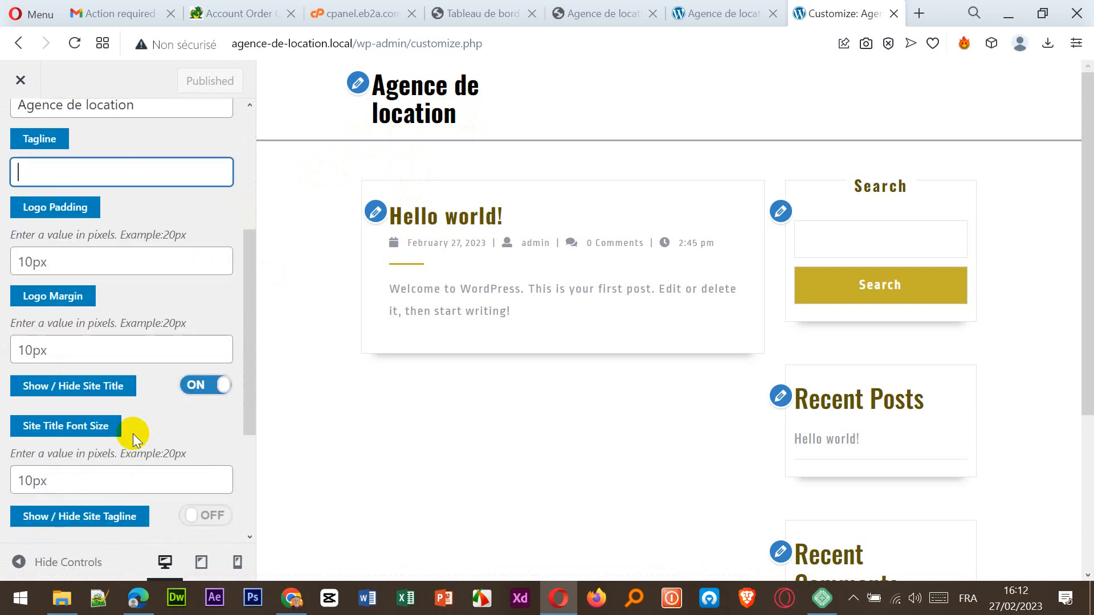
Step: Examine the remaining Site Identity options down to the site icon, and close the theme customizer
{"action": "scroll", "coordinate": [137, 436], "scroll_direction": "down", "scroll_amount": 3}
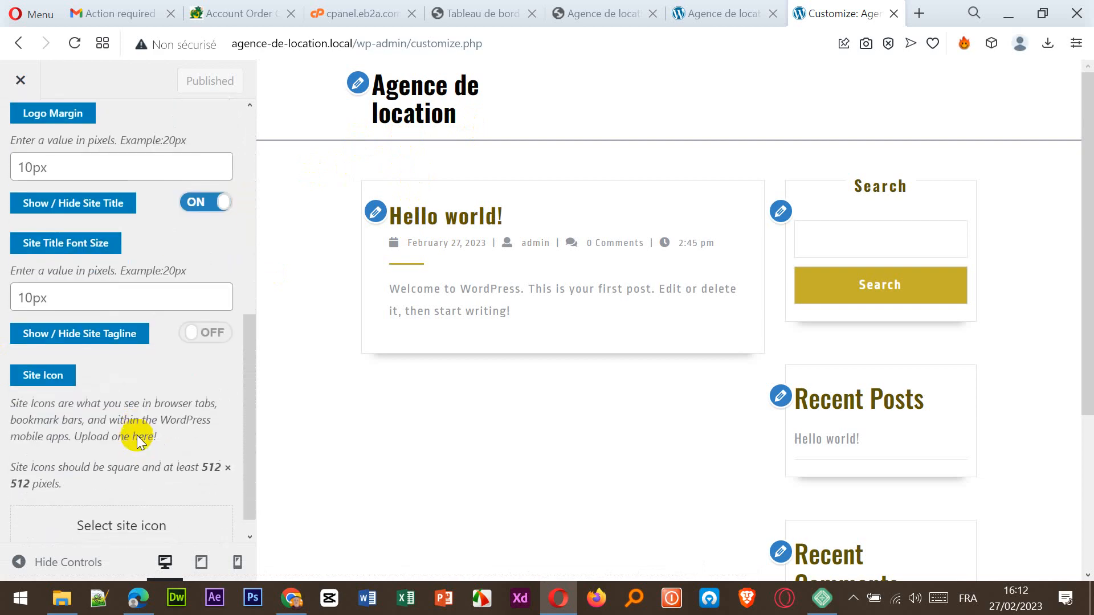
{"action": "scroll", "coordinate": [139, 501], "scroll_direction": "up", "scroll_amount": 6}
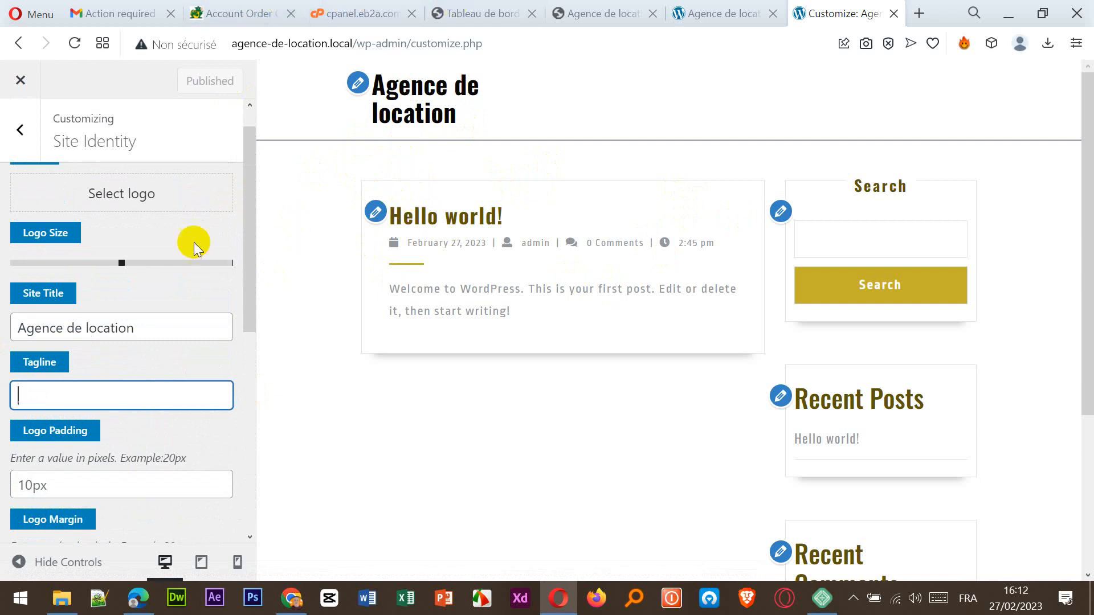
{"action": "left_click", "coordinate": [20, 81]}
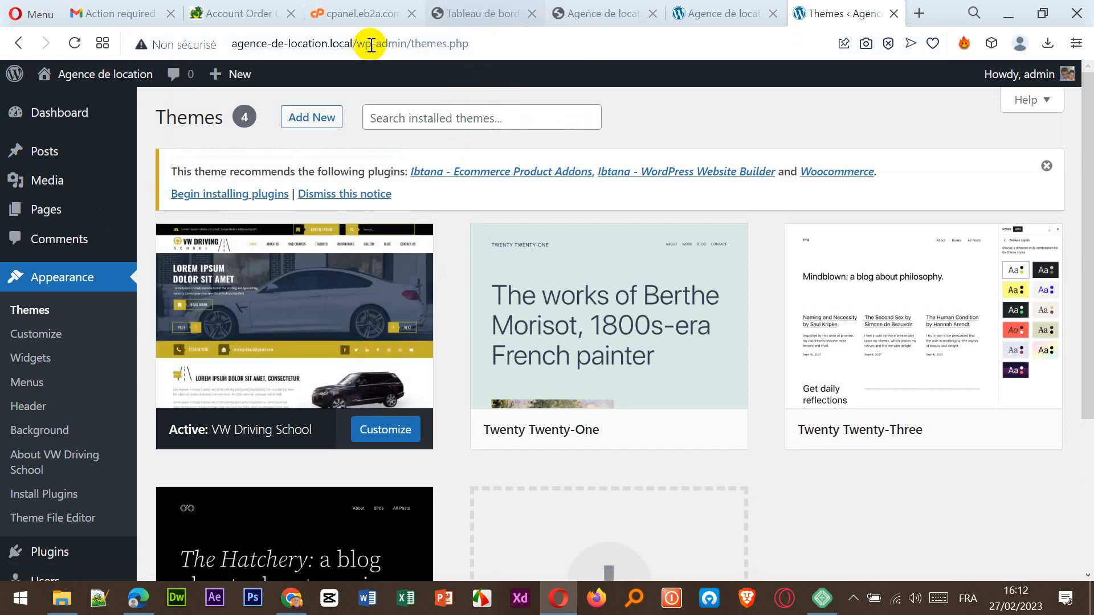
{"action": "left_click", "coordinate": [823, 599]}
{"action": "left_click", "coordinate": [824, 610]}
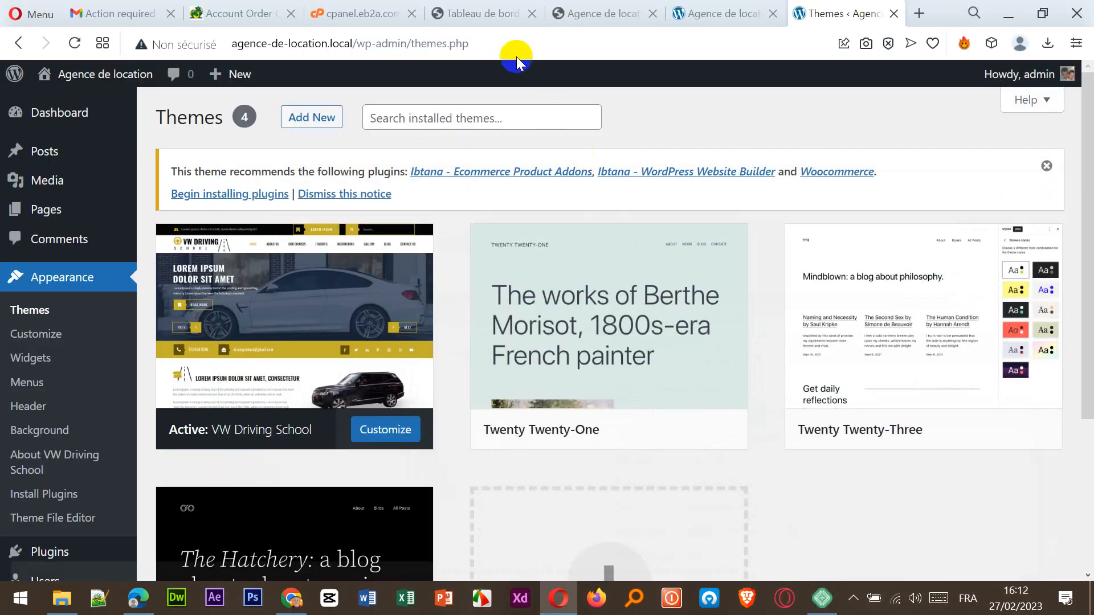
Step: Switch to the hosted agence2023.eb2a.com administration area, go to adding themes and search for "moto"
{"action": "left_click", "coordinate": [486, 14]}
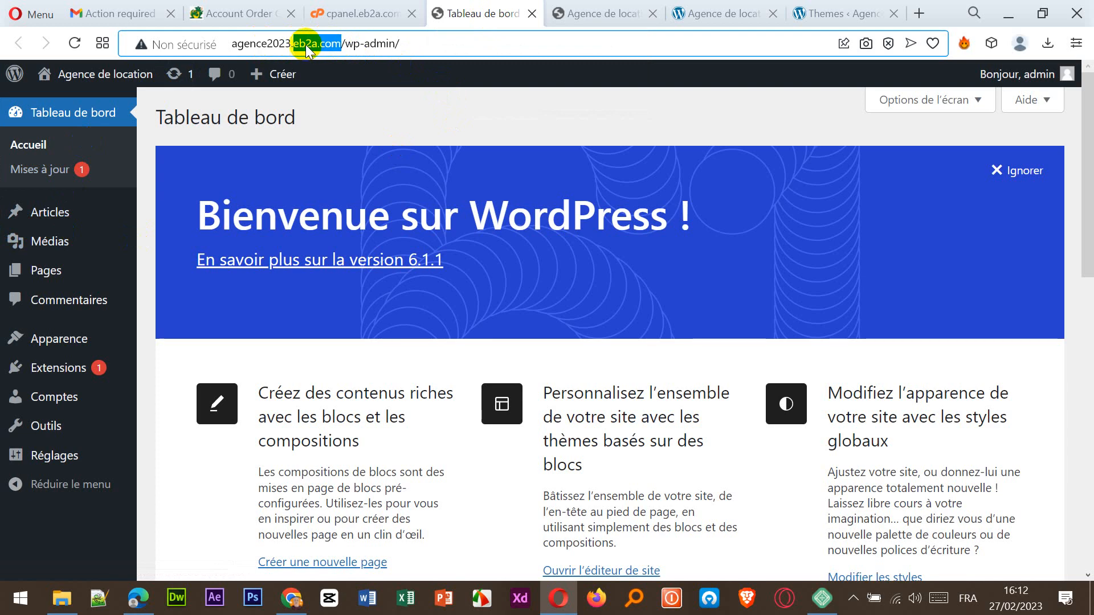
{"action": "left_click", "coordinate": [66, 348]}
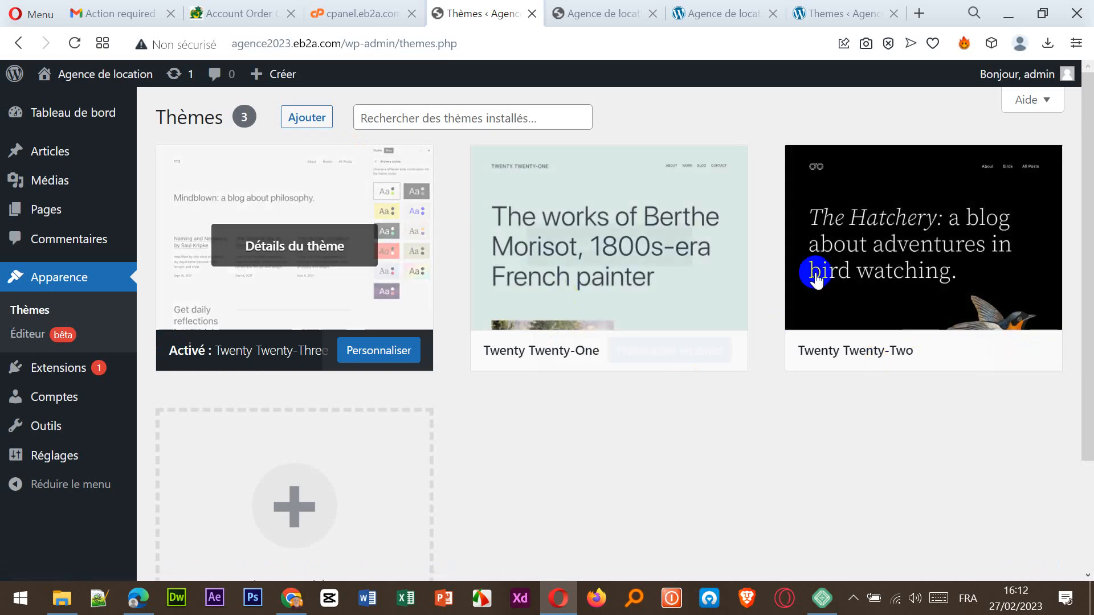
{"action": "left_click", "coordinate": [308, 118]}
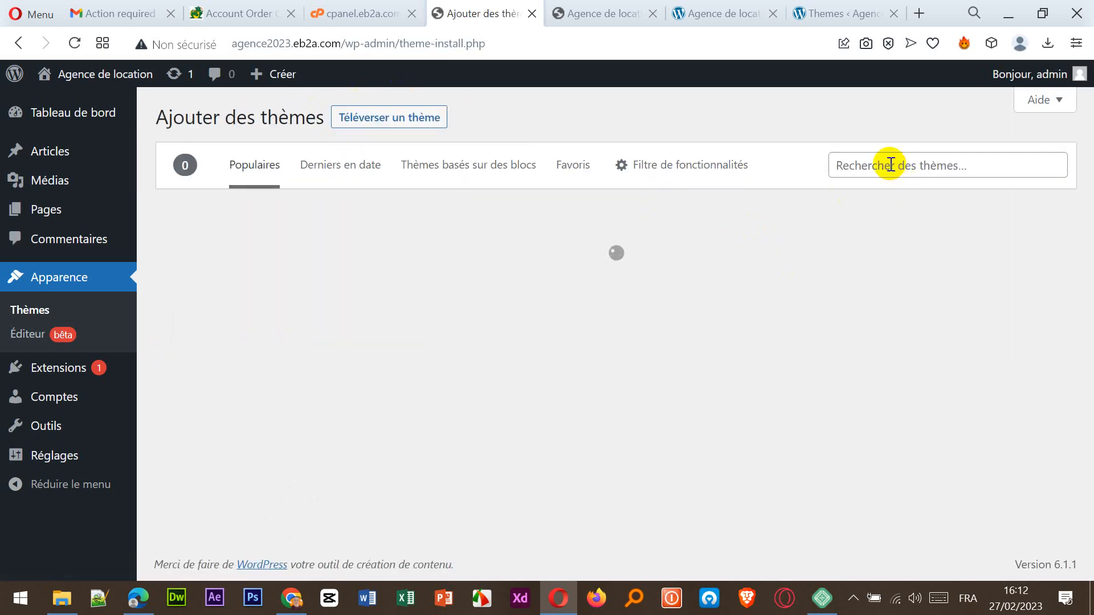
{"action": "left_click", "coordinate": [890, 165]}
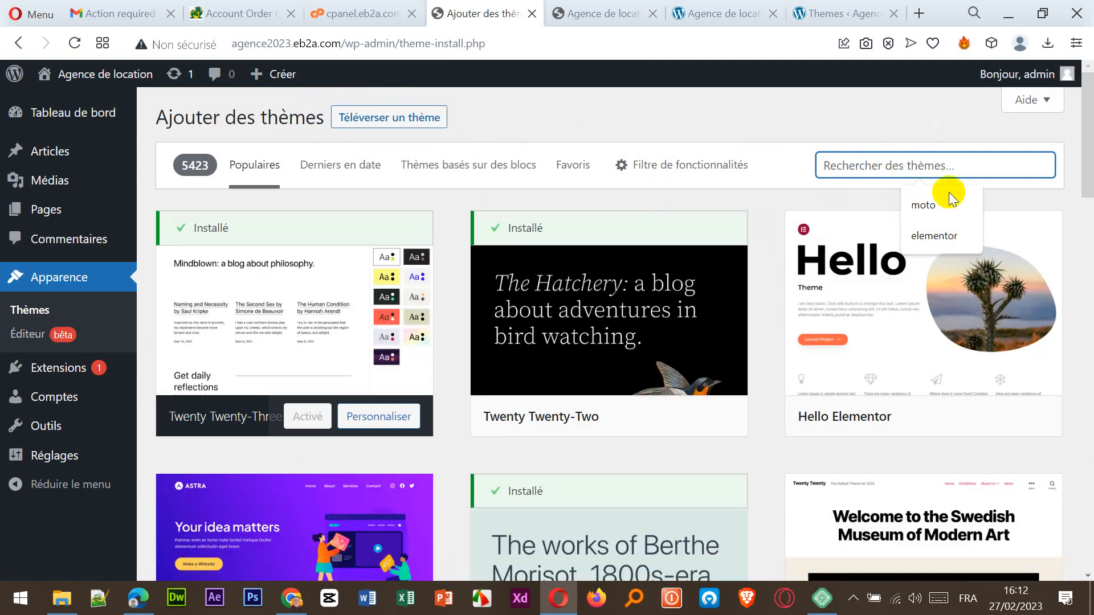
{"action": "left_click", "coordinate": [943, 206]}
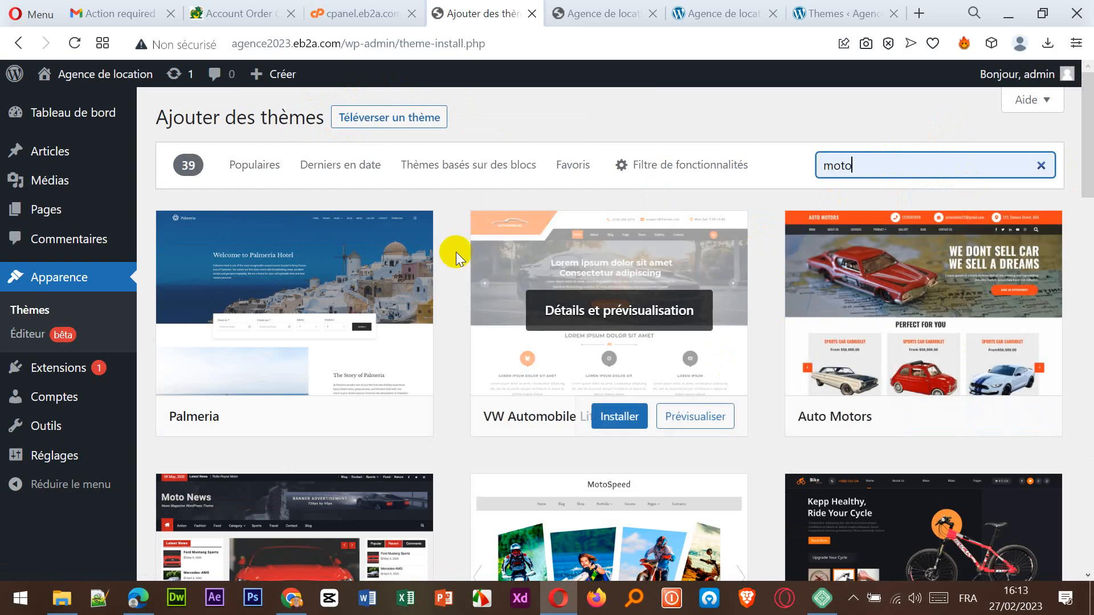
Step: Find the Car Rental Hub theme in the search results, and install and activate it on the hosted site
{"action": "scroll", "coordinate": [741, 427], "scroll_direction": "down", "scroll_amount": 5}
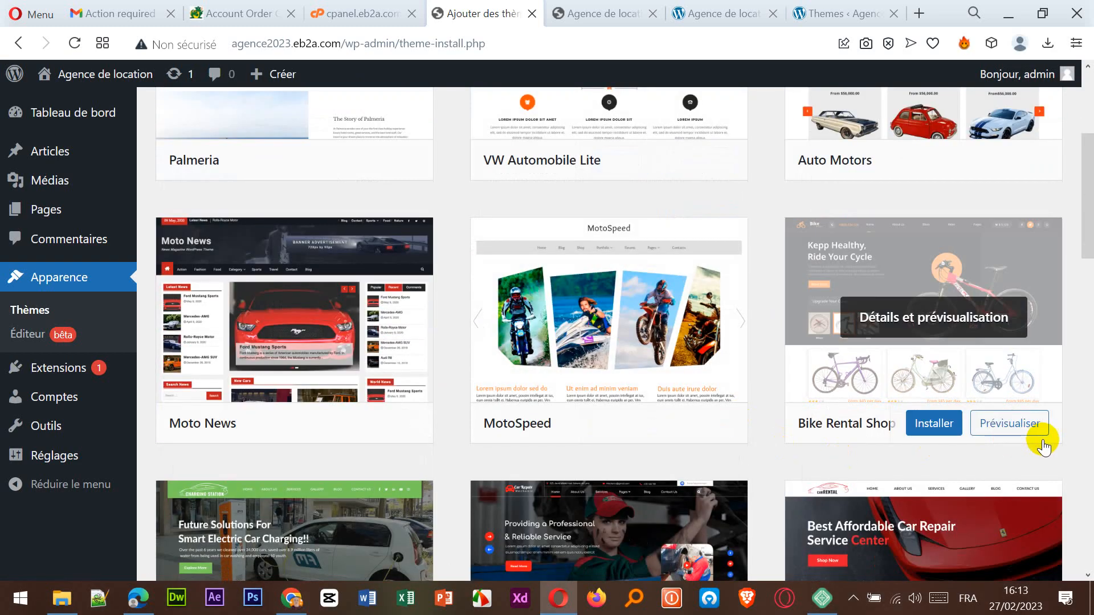
{"action": "scroll", "coordinate": [832, 456], "scroll_direction": "down", "scroll_amount": 3}
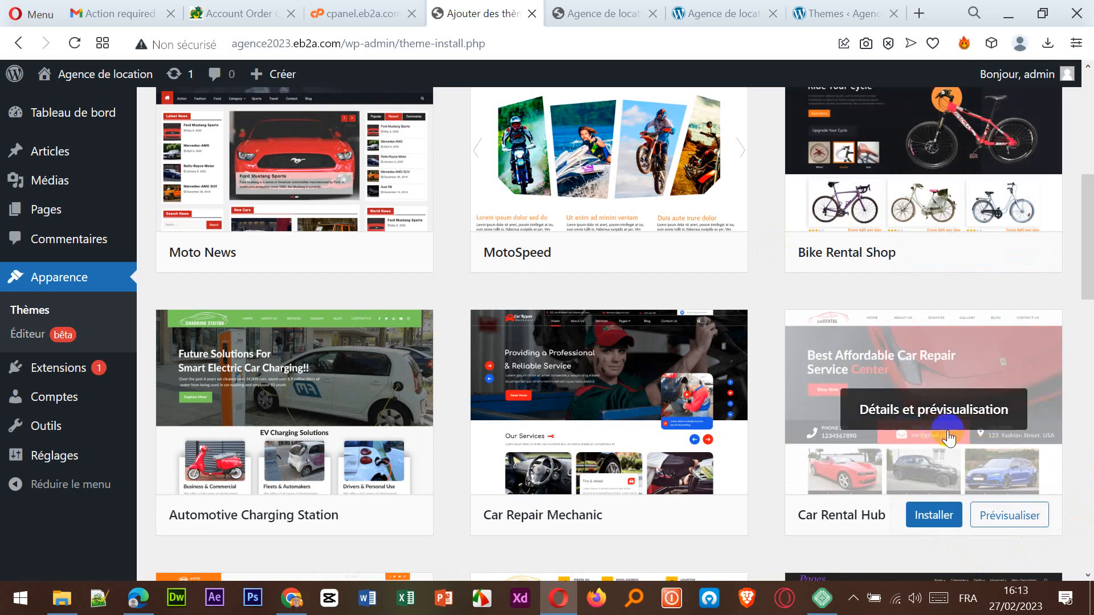
{"action": "left_click", "coordinate": [933, 516]}
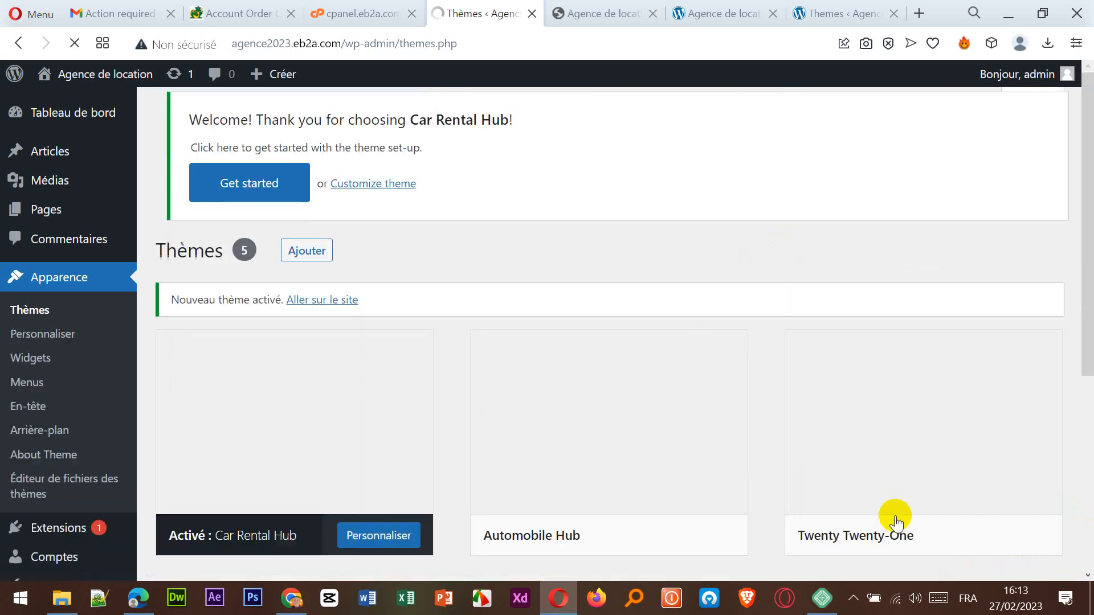
Step: Look over the hosted site's installed themes and reload its front page to view it in the Car Rental Hub theme
{"action": "scroll", "coordinate": [447, 450], "scroll_direction": "down", "scroll_amount": 2}
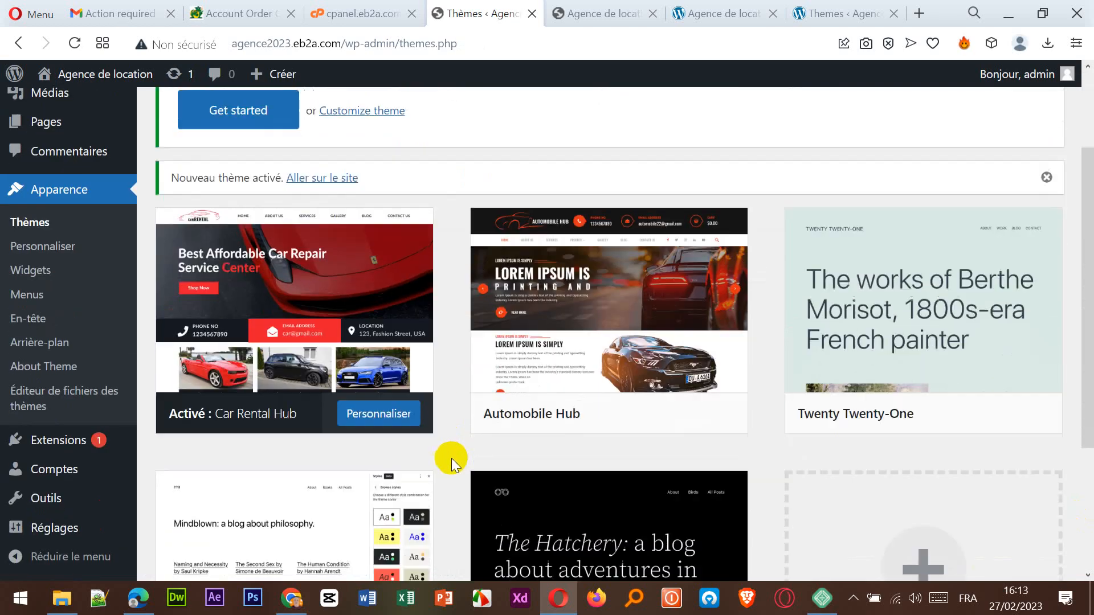
{"action": "scroll", "coordinate": [451, 458], "scroll_direction": "up", "scroll_amount": 2}
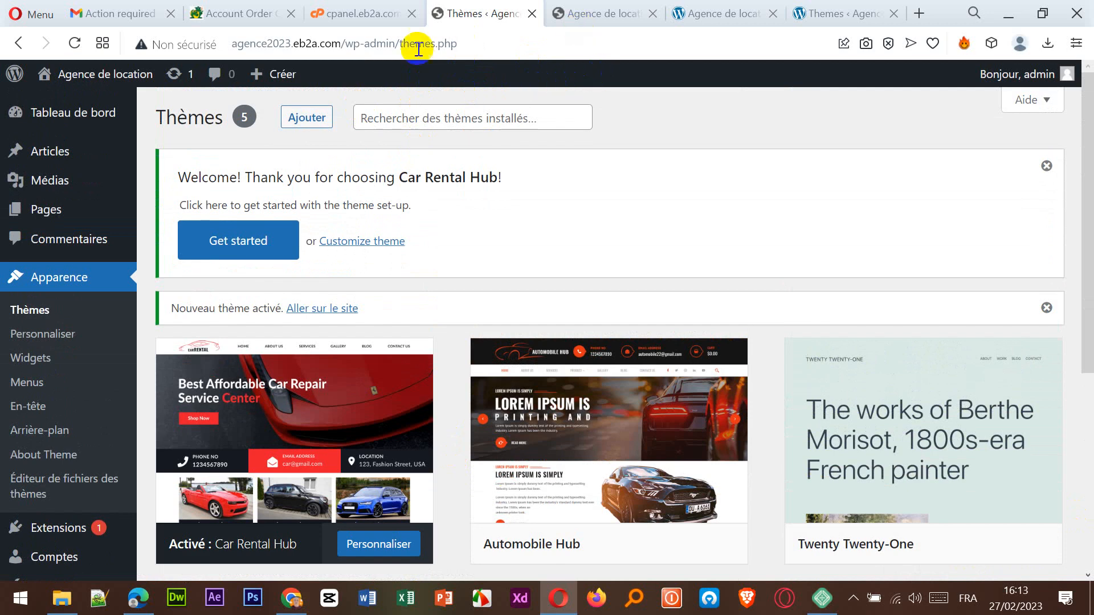
{"action": "left_click", "coordinate": [585, 16]}
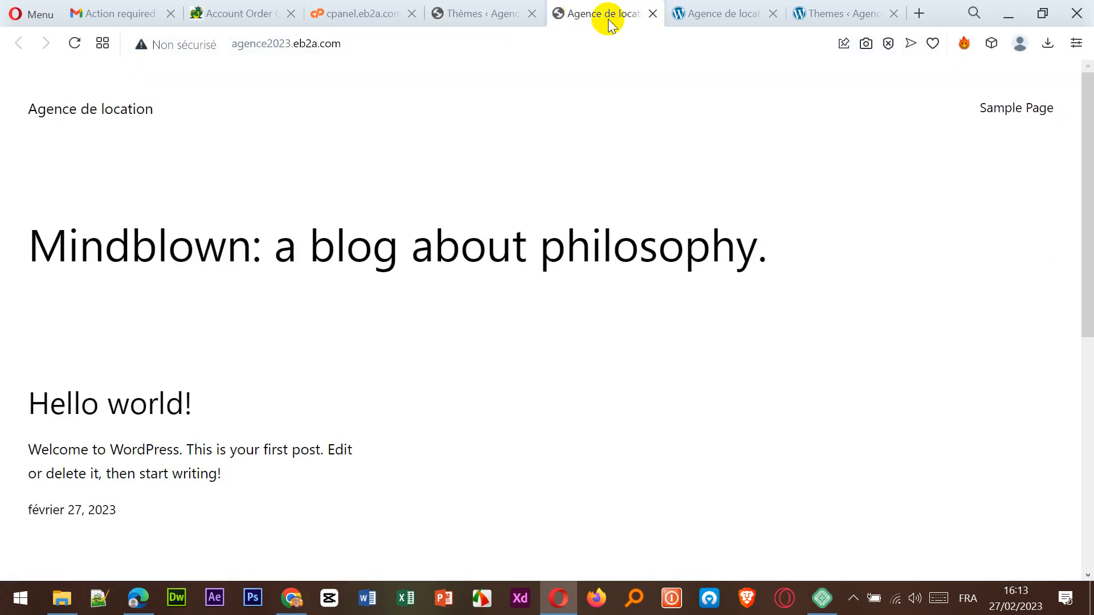
{"action": "left_click", "coordinate": [395, 38]}
{"action": "left_click", "coordinate": [75, 44]}
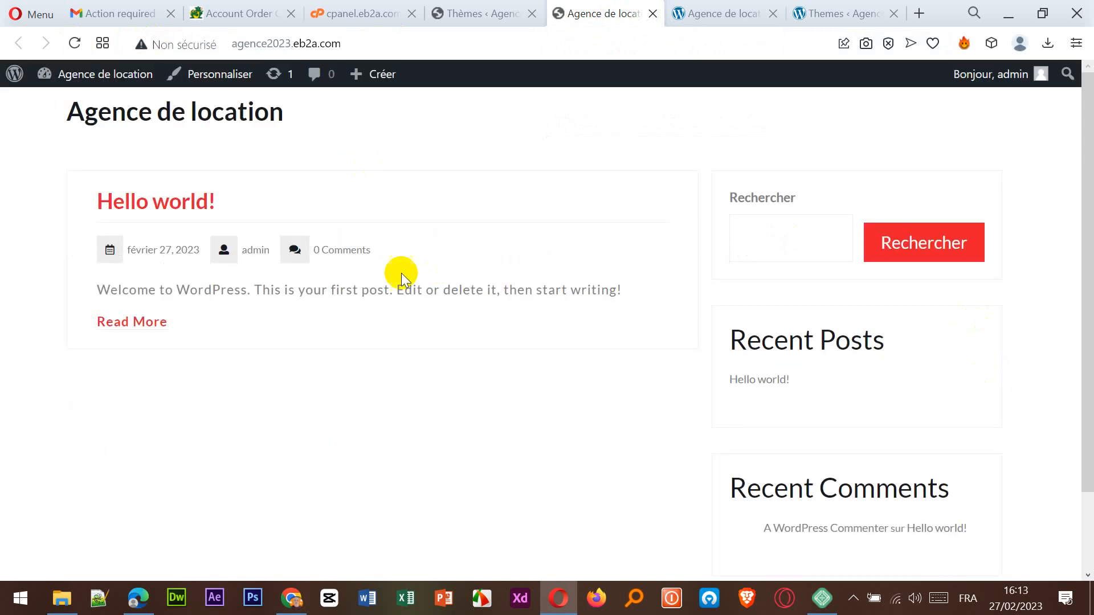
Step: Reload the local site's front page in the VW Driving School theme and compare it with the hosted site's front page
{"action": "left_click", "coordinate": [491, 13]}
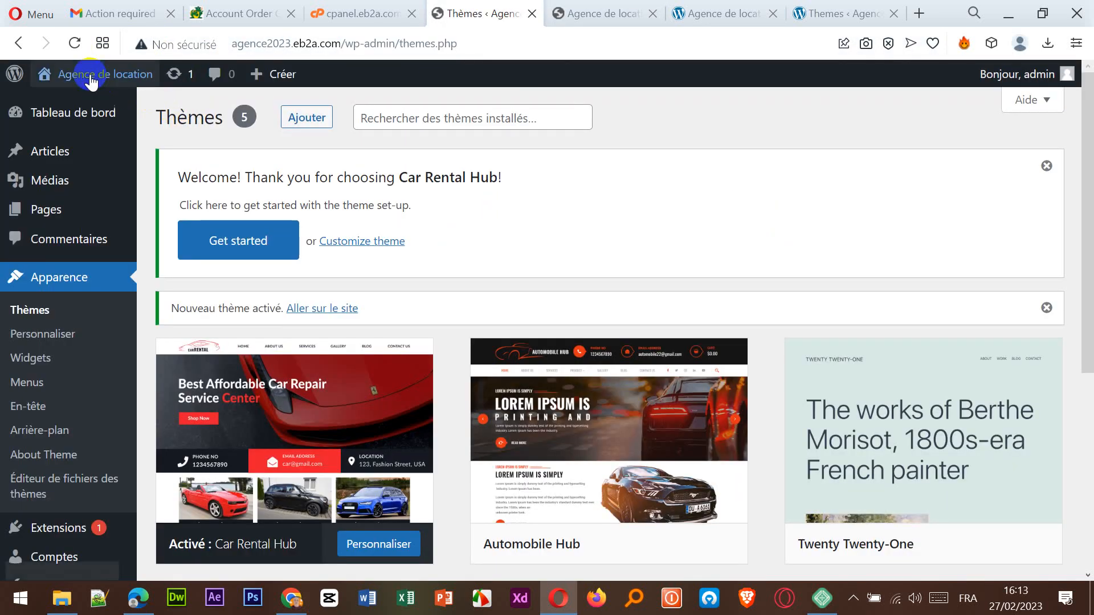
{"action": "mouse_move", "coordinate": [94, 75]}
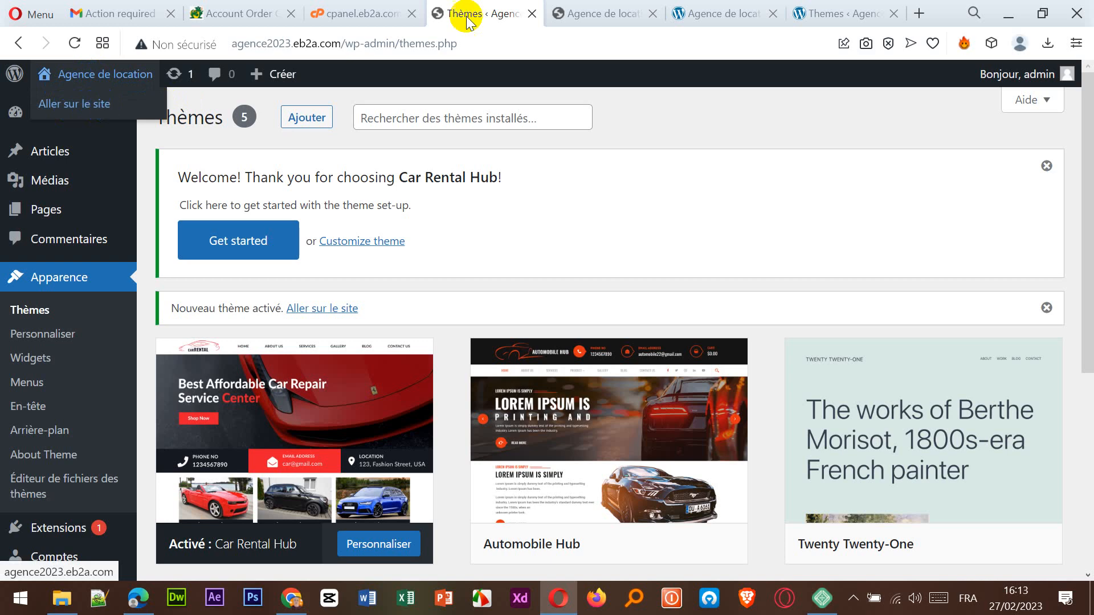
{"action": "left_click", "coordinate": [604, 14]}
{"action": "left_click", "coordinate": [727, 16]}
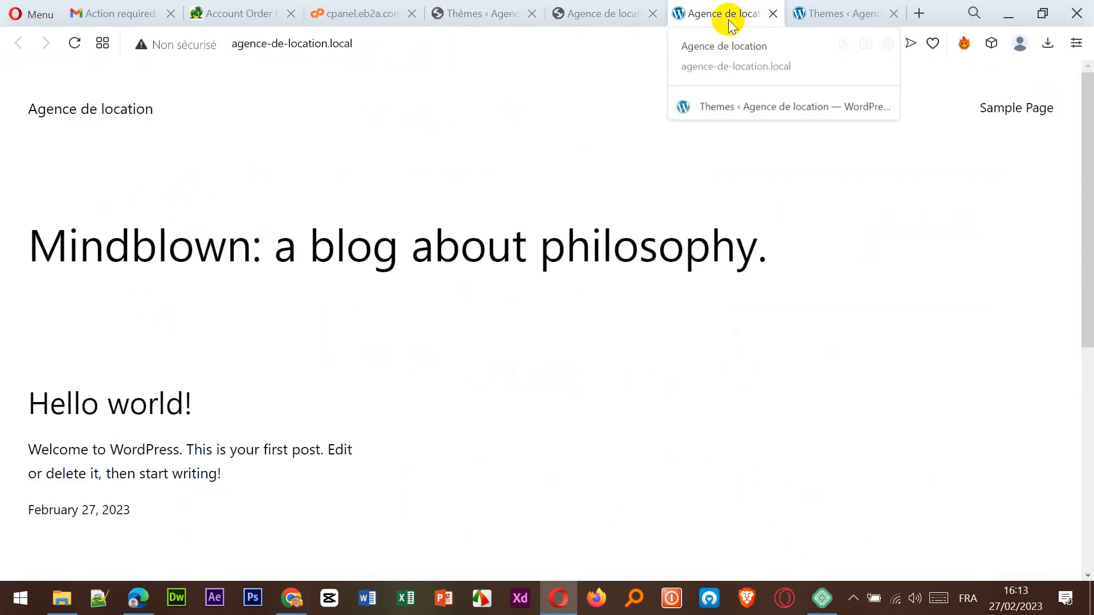
{"action": "left_click", "coordinate": [75, 46]}
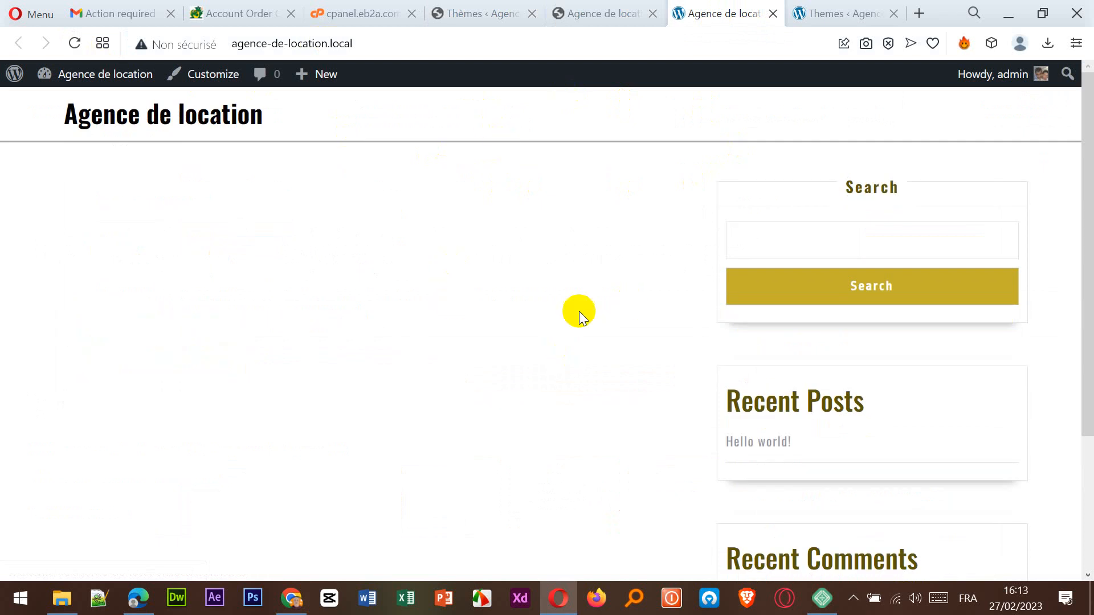
{"action": "left_click", "coordinate": [602, 14]}
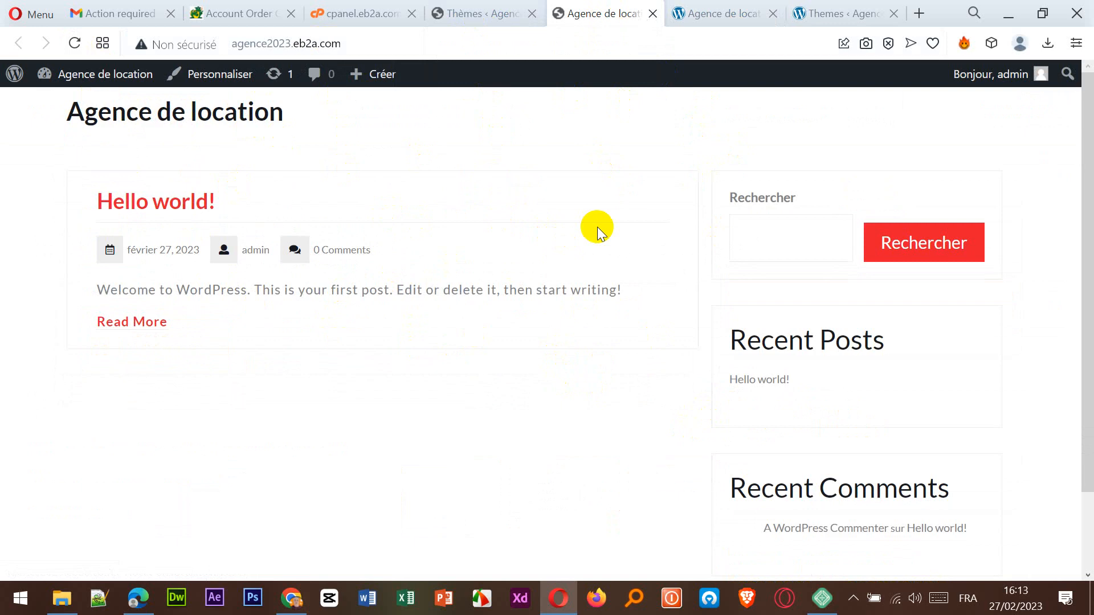
Step: Review the hosted site's theme administration alongside its front page, and compare that page again with the local site
{"action": "key", "text": "ctrl+Tab"}
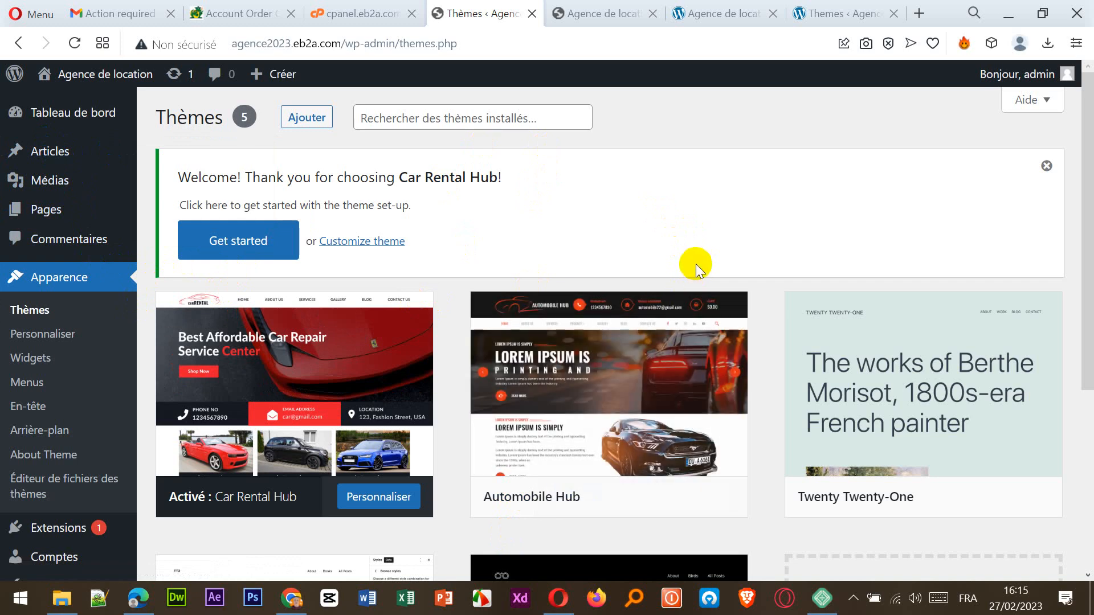
{"action": "mouse_move", "coordinate": [50, 157]}
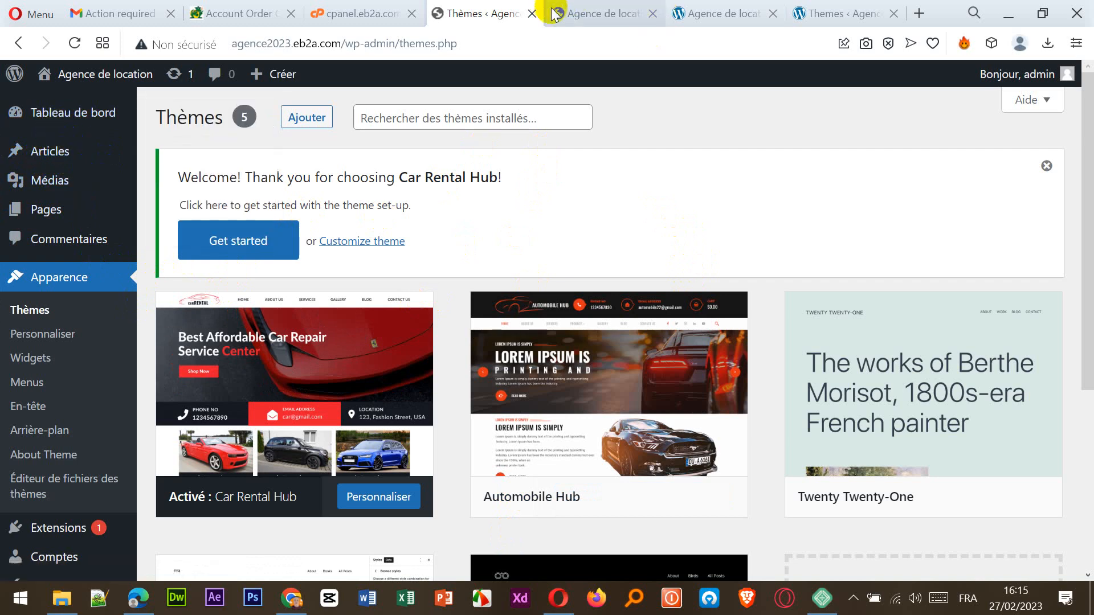
{"action": "left_click", "coordinate": [581, 16]}
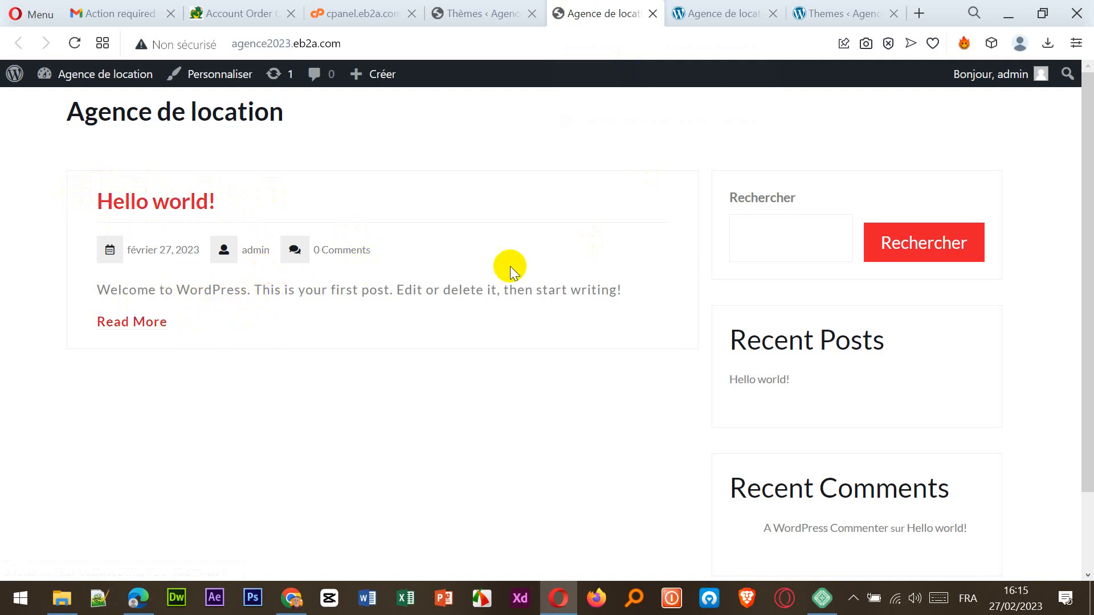
{"action": "left_click", "coordinate": [473, 14]}
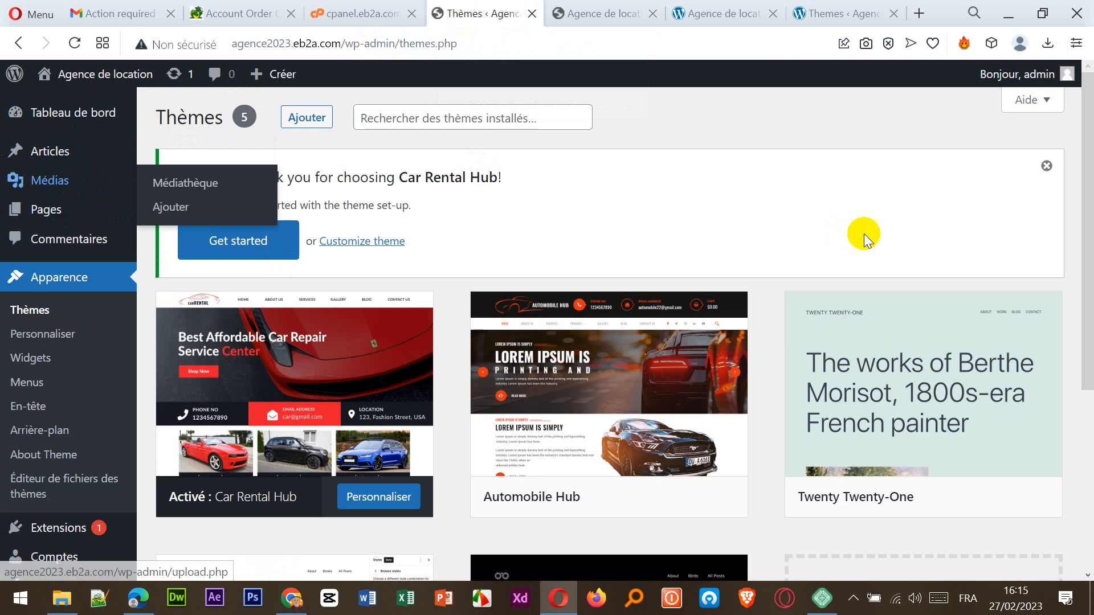
{"action": "left_click", "coordinate": [591, 16]}
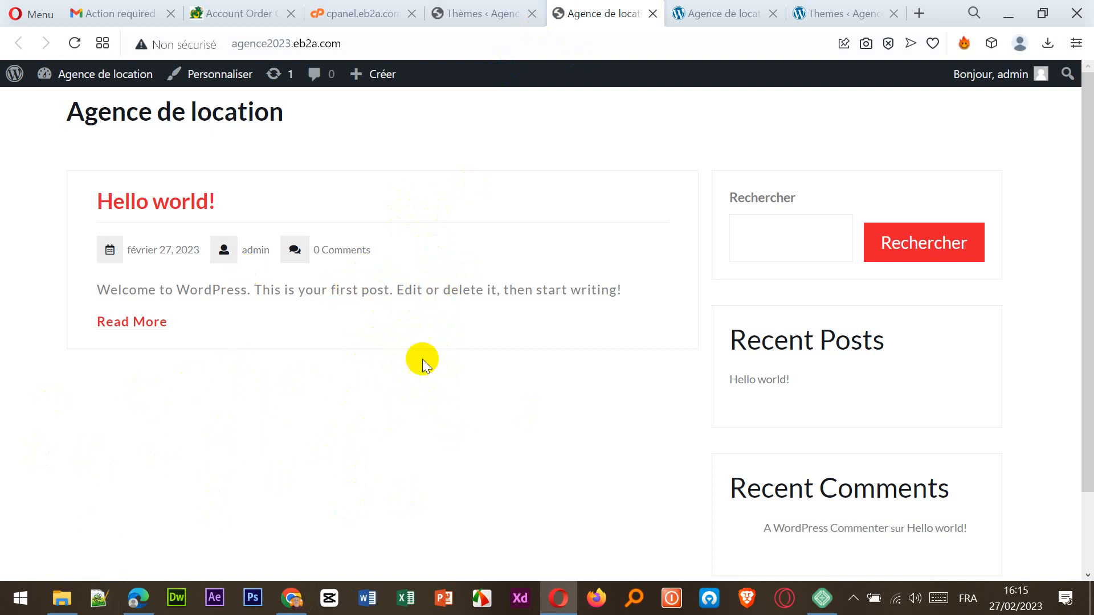
{"action": "left_click", "coordinate": [500, 15]}
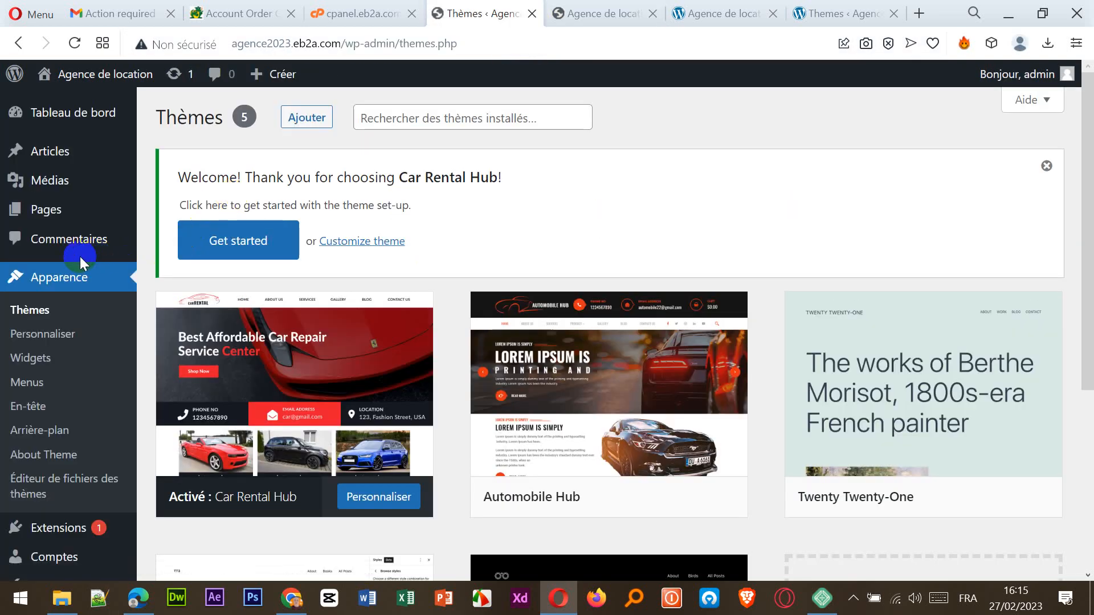
{"action": "left_click", "coordinate": [600, 14]}
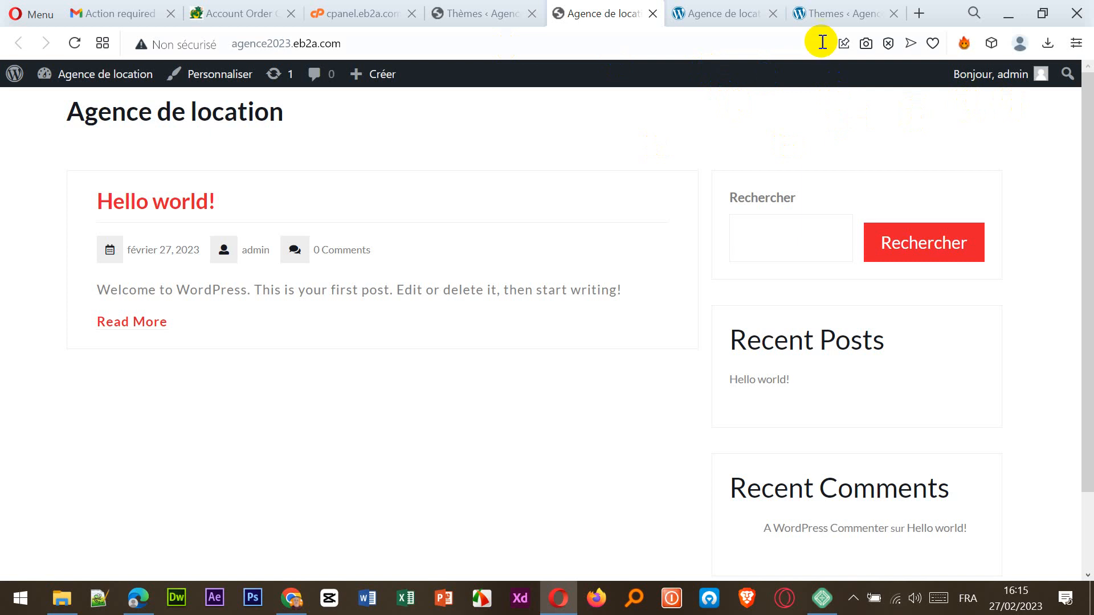
{"action": "left_click", "coordinate": [823, 16]}
{"action": "left_click", "coordinate": [723, 20]}
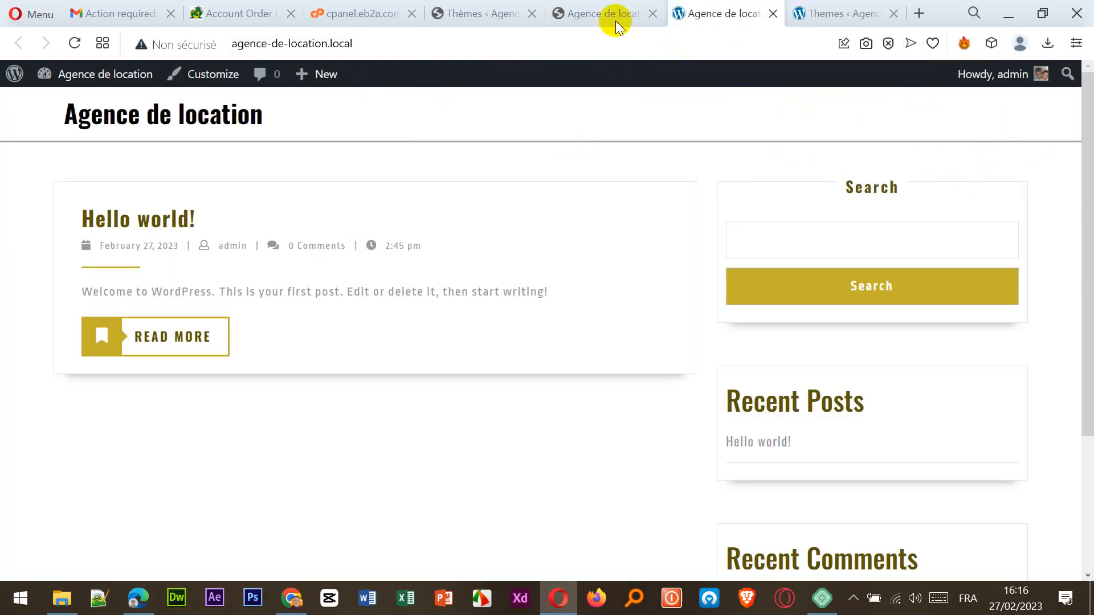
{"action": "left_click", "coordinate": [602, 12]}
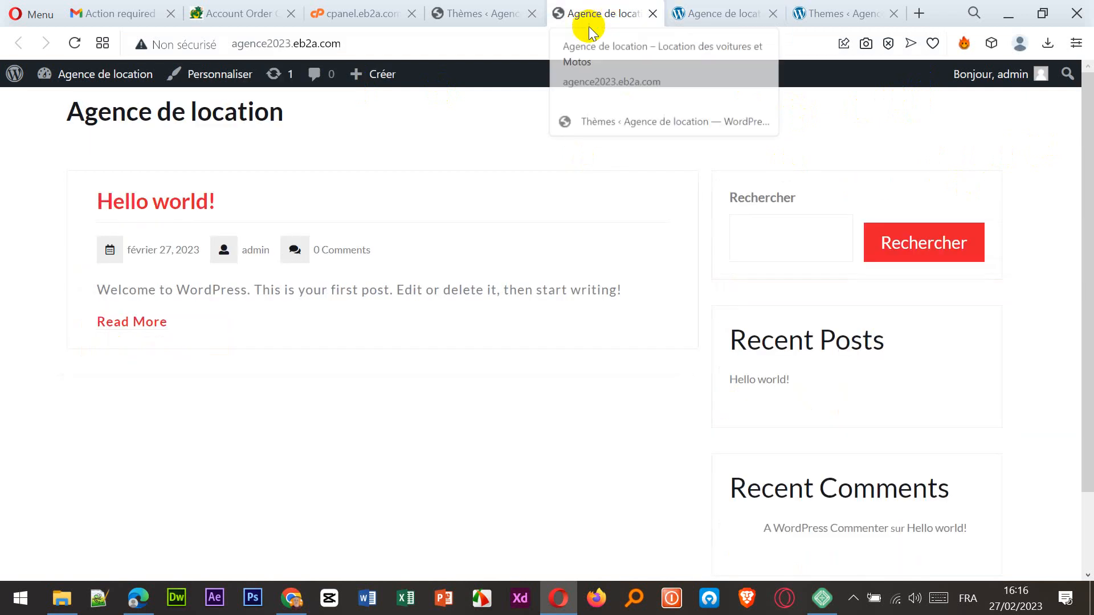
Step: Open the hosted site's list of posts and move the "Hello world!" post to the trash with a bulk action
{"action": "left_click", "coordinate": [482, 6]}
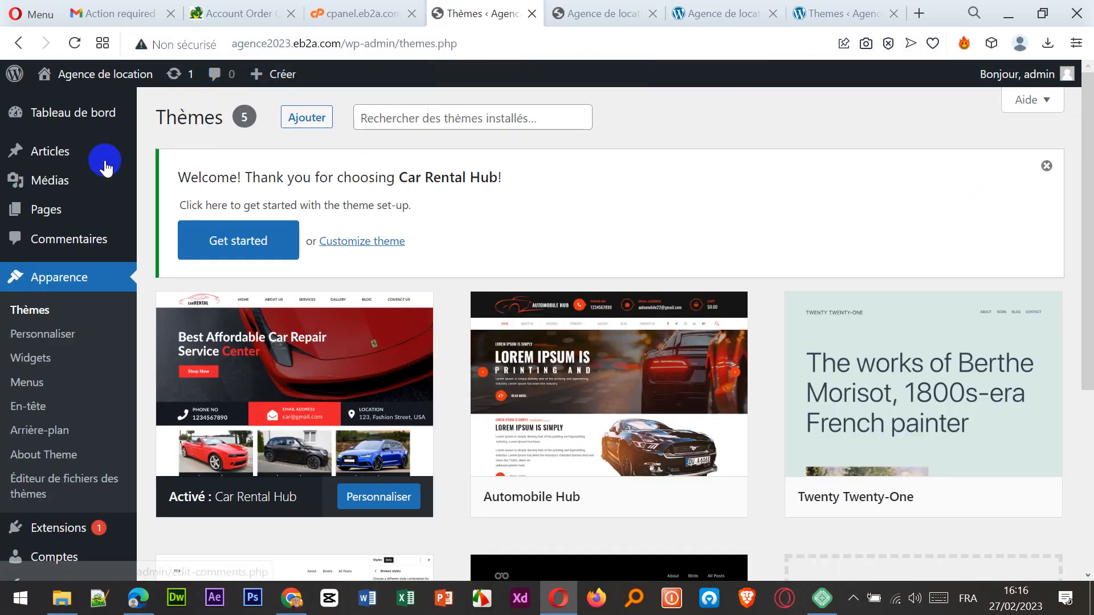
{"action": "left_click", "coordinate": [62, 158]}
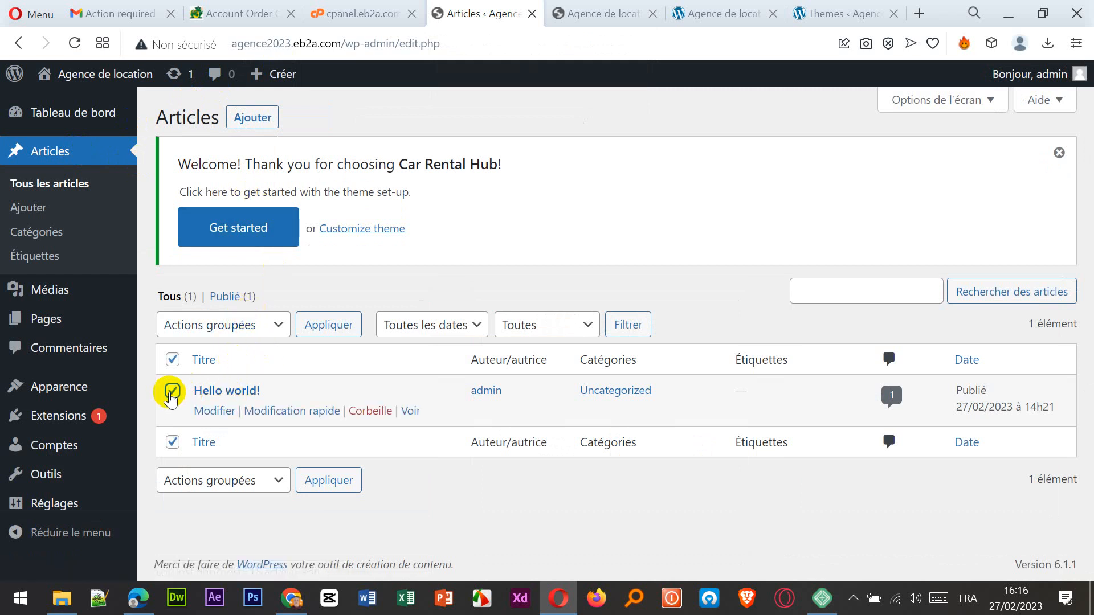
{"action": "left_click", "coordinate": [280, 330]}
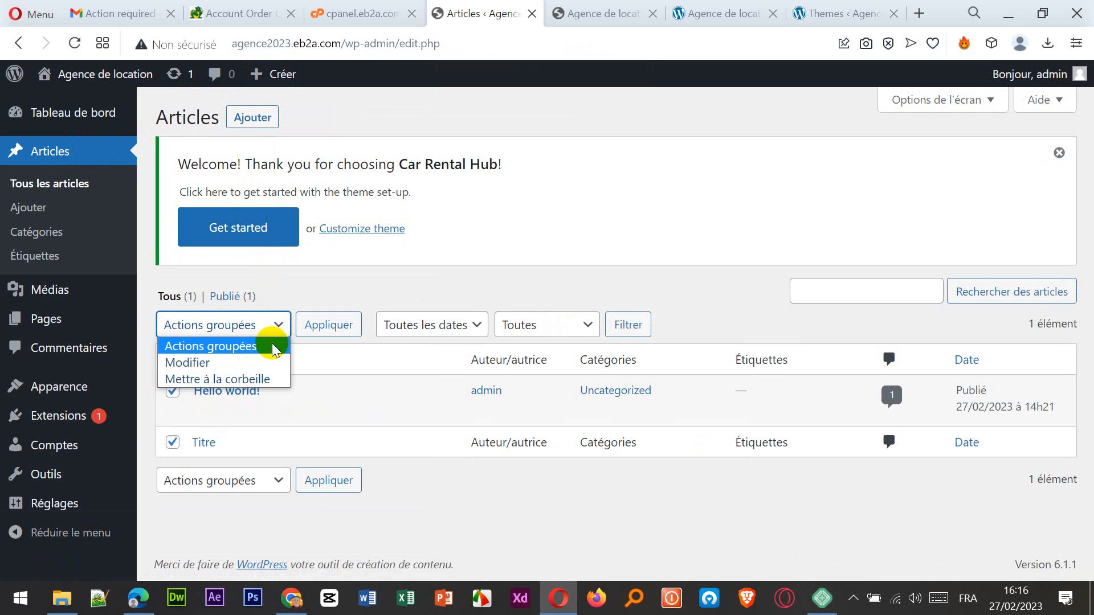
{"action": "left_click", "coordinate": [219, 379]}
{"action": "left_click", "coordinate": [324, 329]}
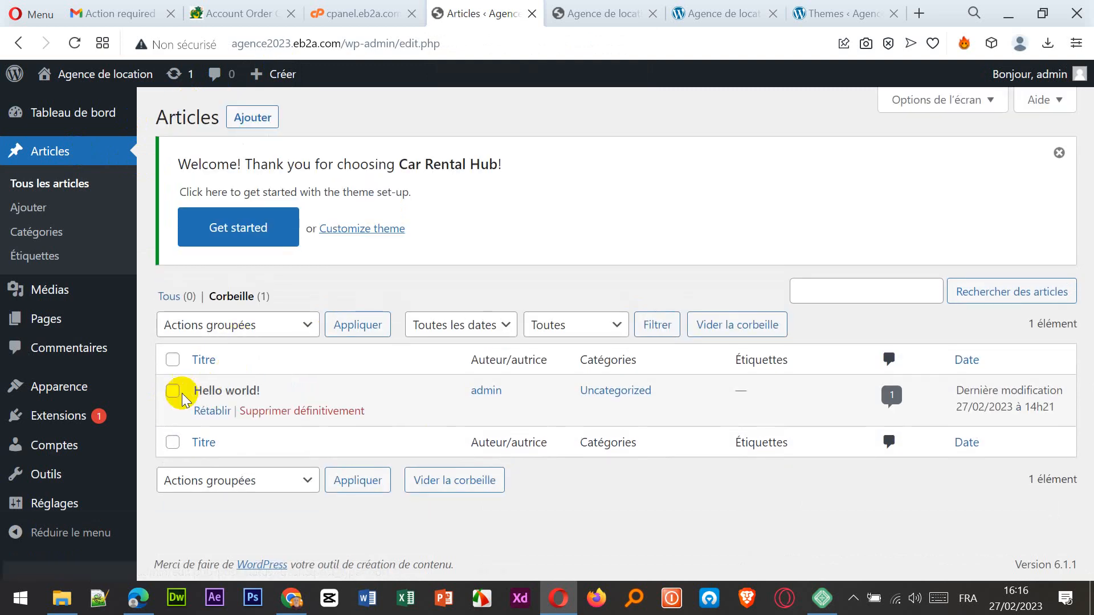
Step: Permanently delete the trashed "Hello world!" post on the hosted site with a bulk action and check the site's front page
{"action": "left_click", "coordinate": [280, 326]}
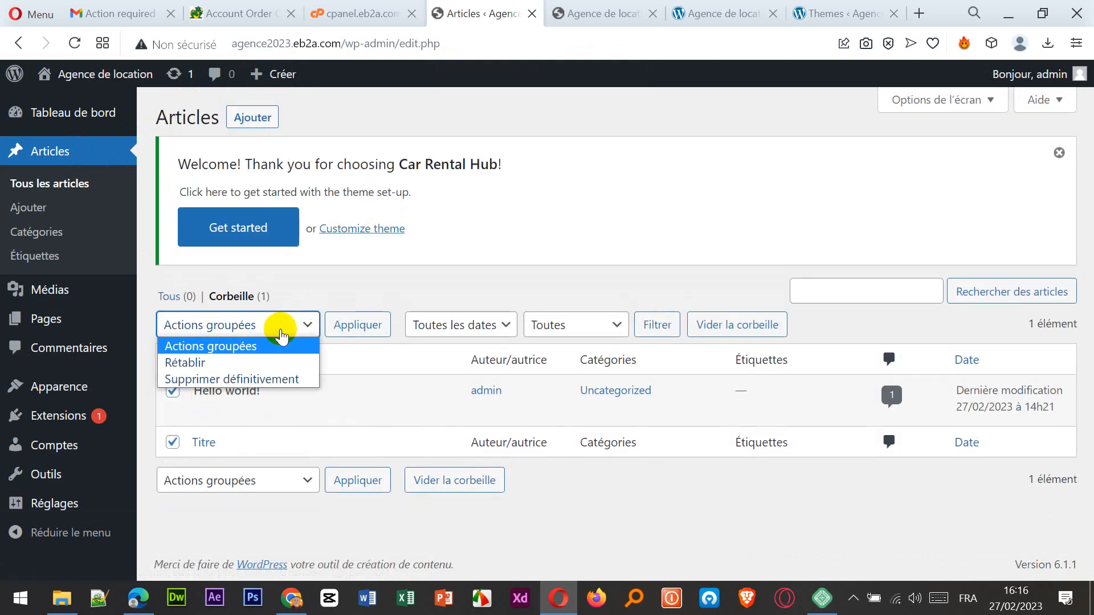
{"action": "left_click", "coordinate": [240, 379]}
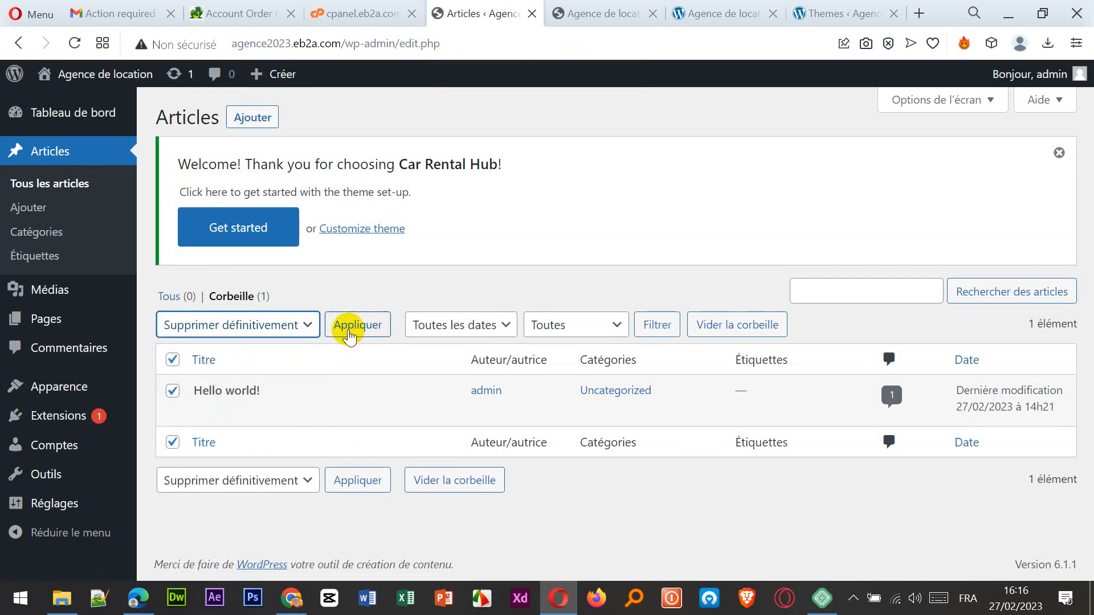
{"action": "left_click", "coordinate": [350, 334]}
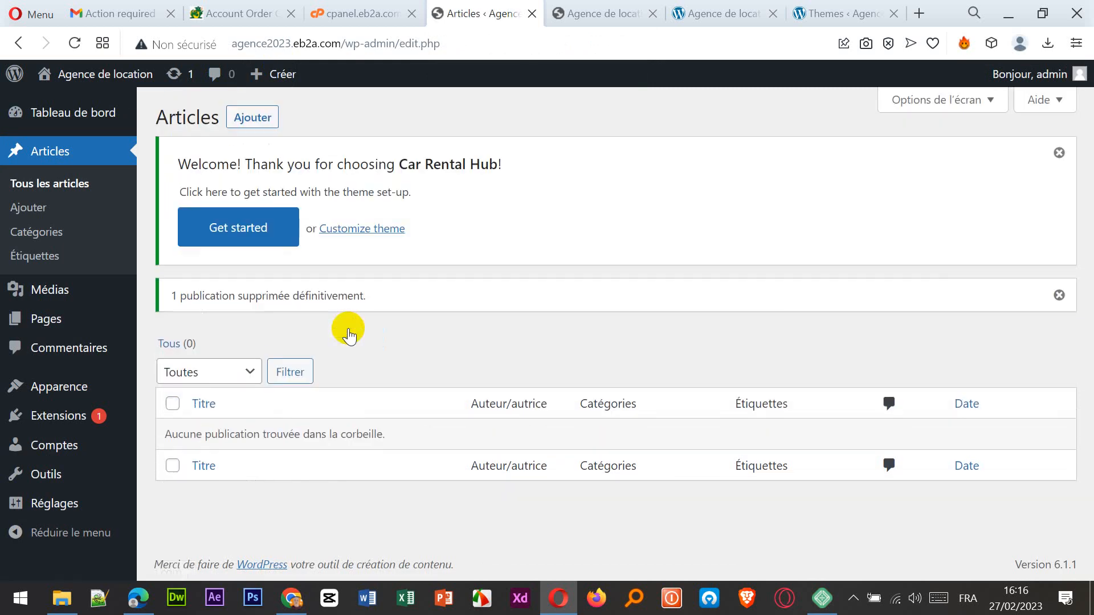
{"action": "left_click", "coordinate": [601, 23]}
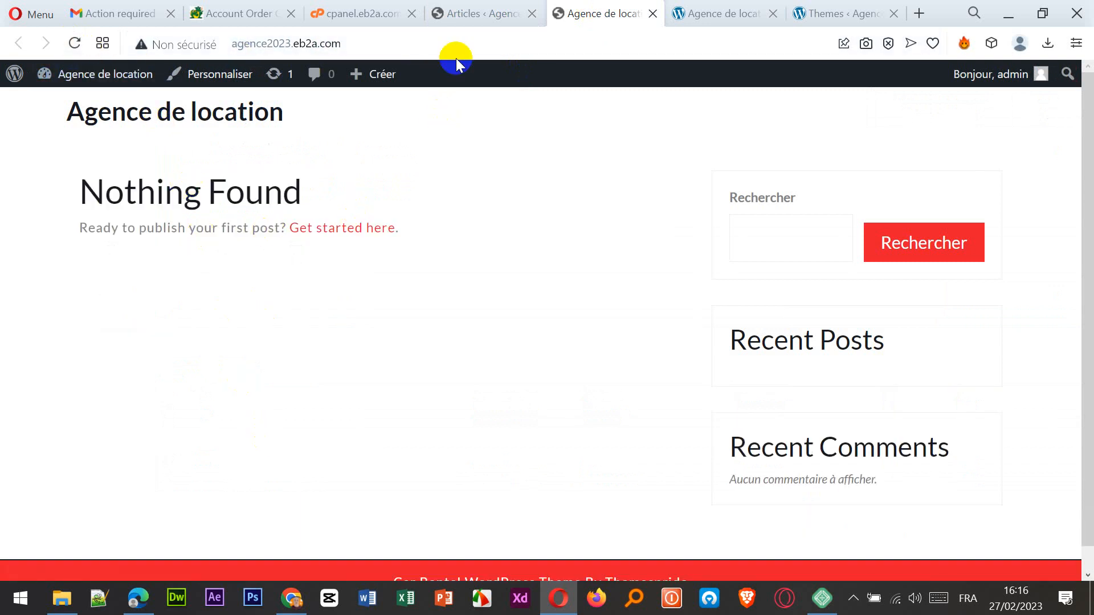
{"action": "left_click", "coordinate": [471, 14]}
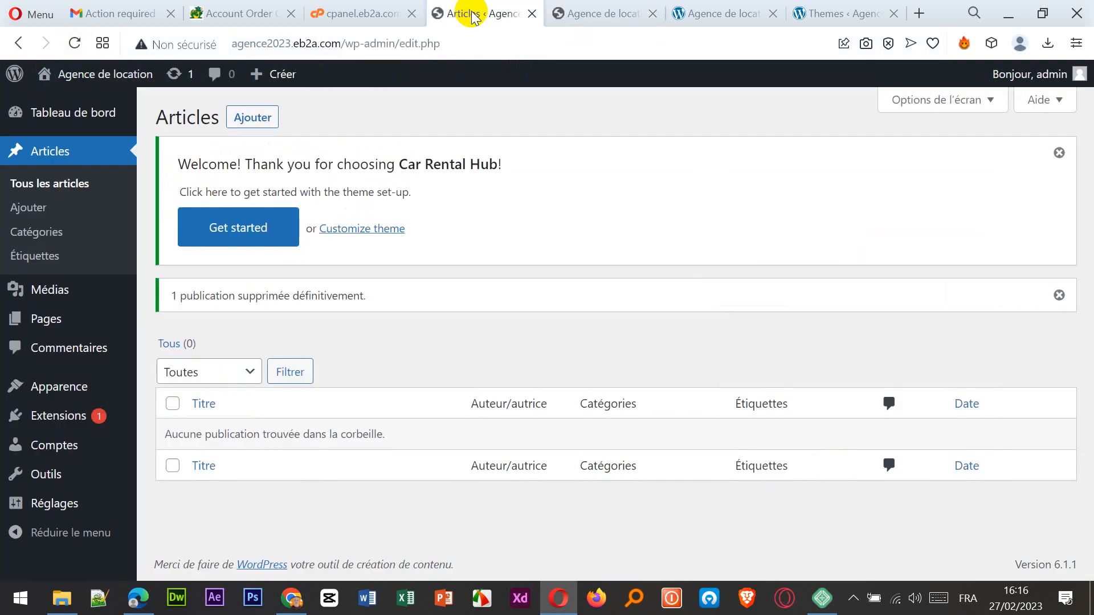
Step: Open the local site's list of posts and move the "Hello world!" post to the trash with a bulk action
{"action": "left_click", "coordinate": [711, 16]}
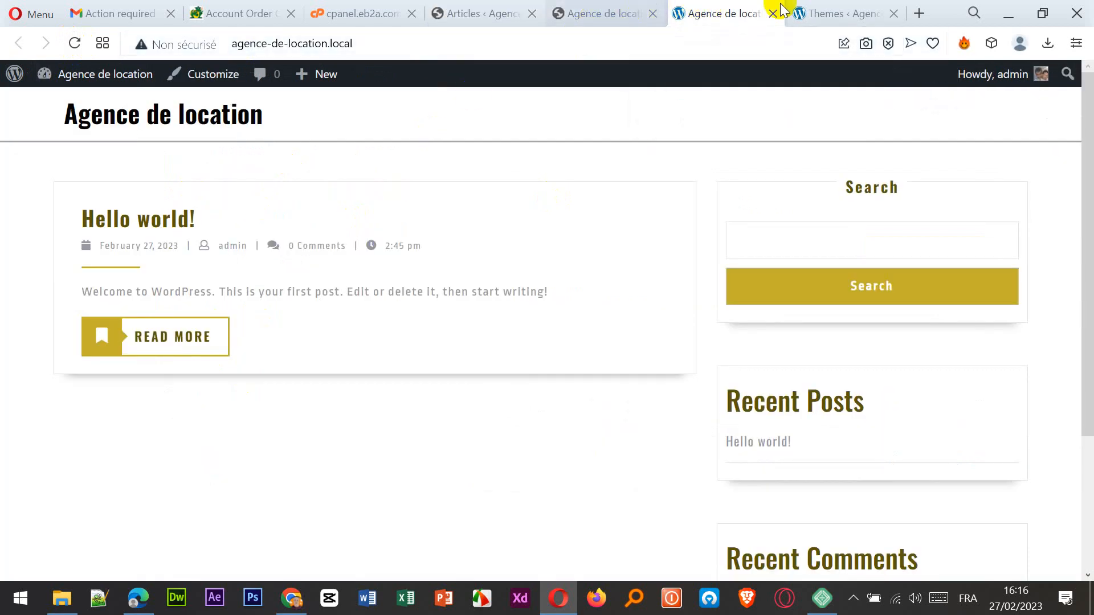
{"action": "left_click", "coordinate": [842, 12]}
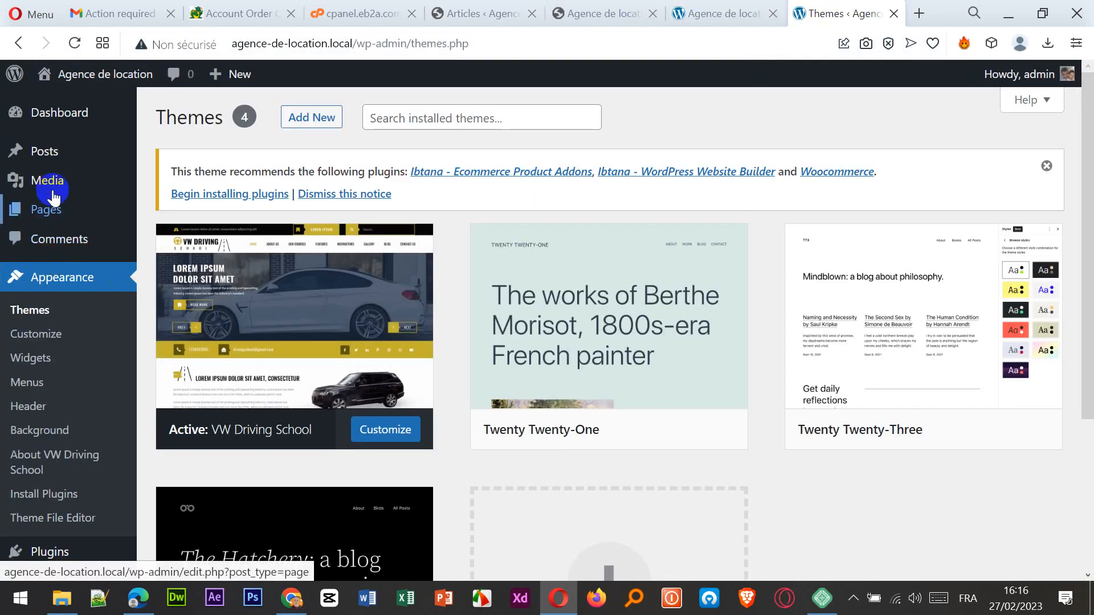
{"action": "mouse_move", "coordinate": [64, 154]}
{"action": "left_click", "coordinate": [57, 157]}
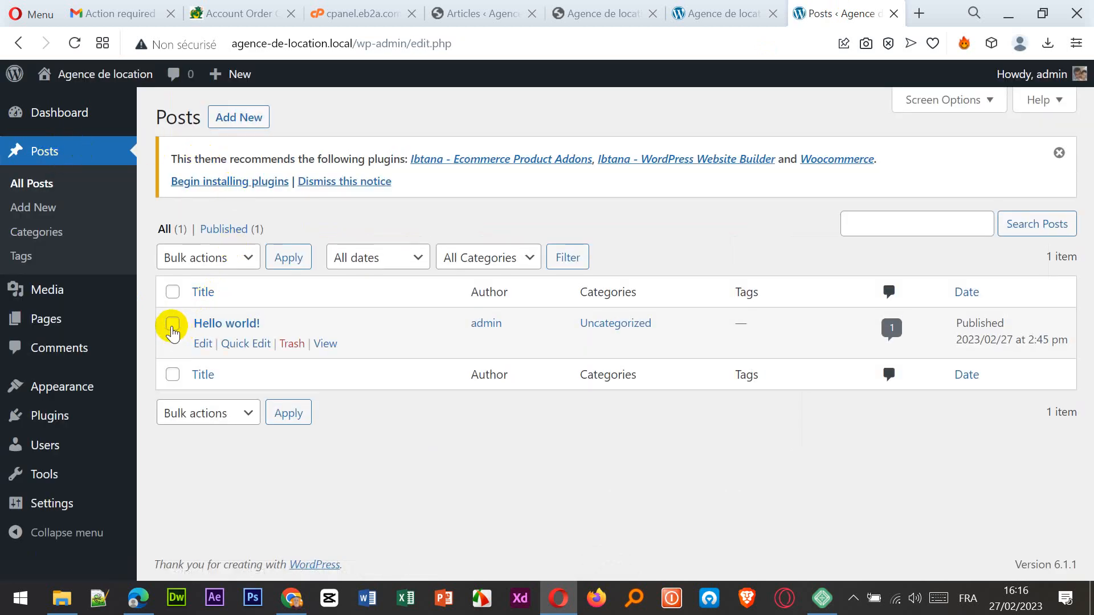
{"action": "left_click", "coordinate": [247, 259]}
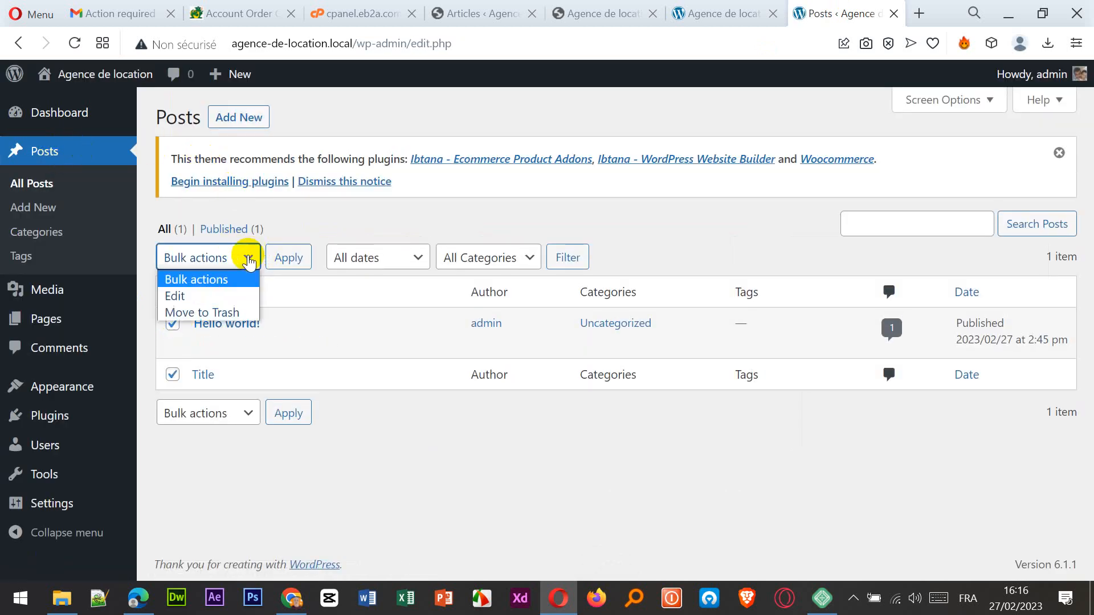
{"action": "left_click", "coordinate": [206, 313]}
{"action": "left_click", "coordinate": [291, 256]}
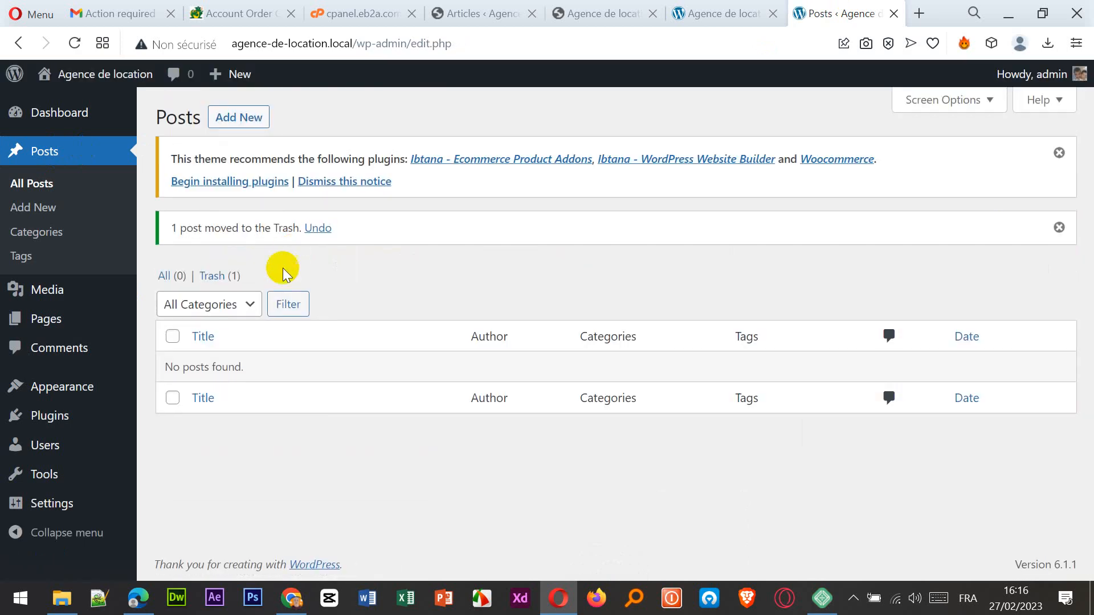
Step: Open the local site's post trash and permanently delete the "Hello world!" post with a bulk action
{"action": "left_click", "coordinate": [230, 277]}
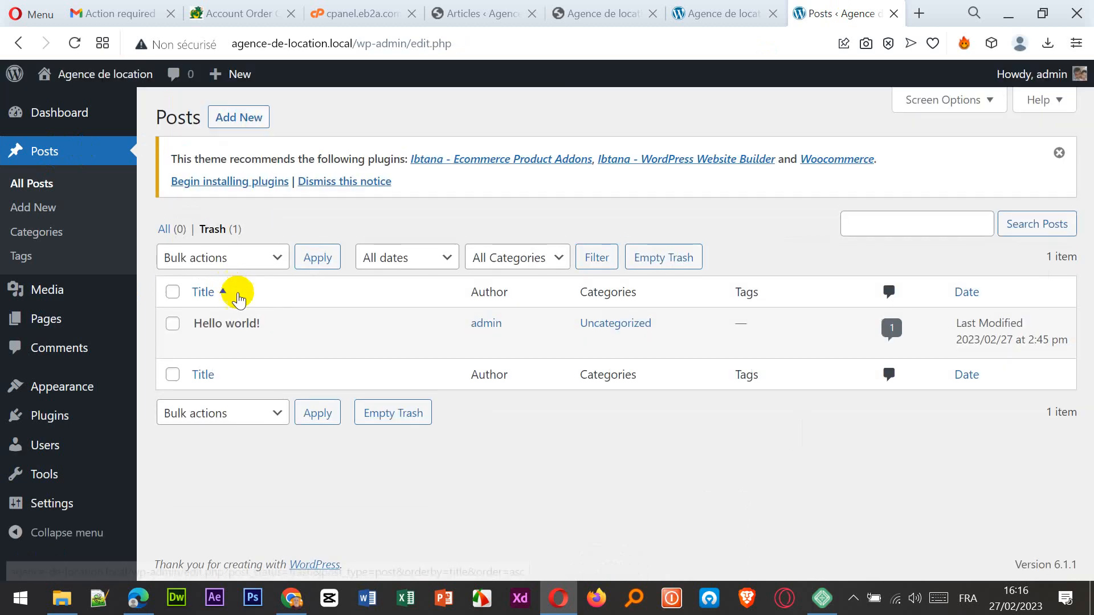
{"action": "left_click", "coordinate": [173, 325]}
{"action": "left_click", "coordinate": [216, 258]}
{"action": "left_click", "coordinate": [217, 313]}
{"action": "left_click", "coordinate": [314, 266]}
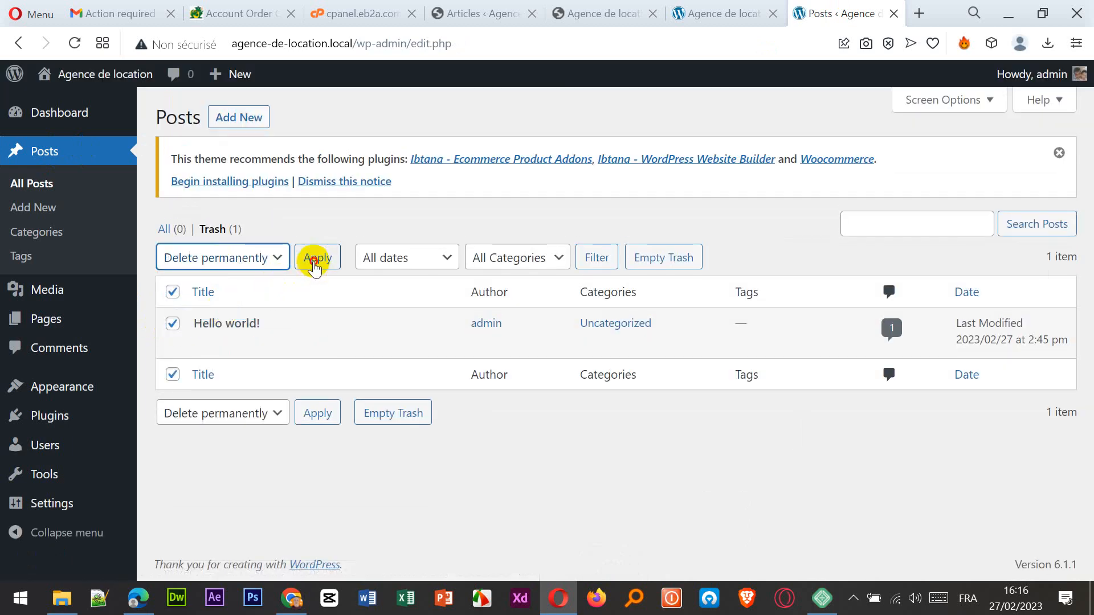
Step: Look over the local site's front page, including its search, recent posts and recent comments sections
{"action": "left_click", "coordinate": [721, 13]}
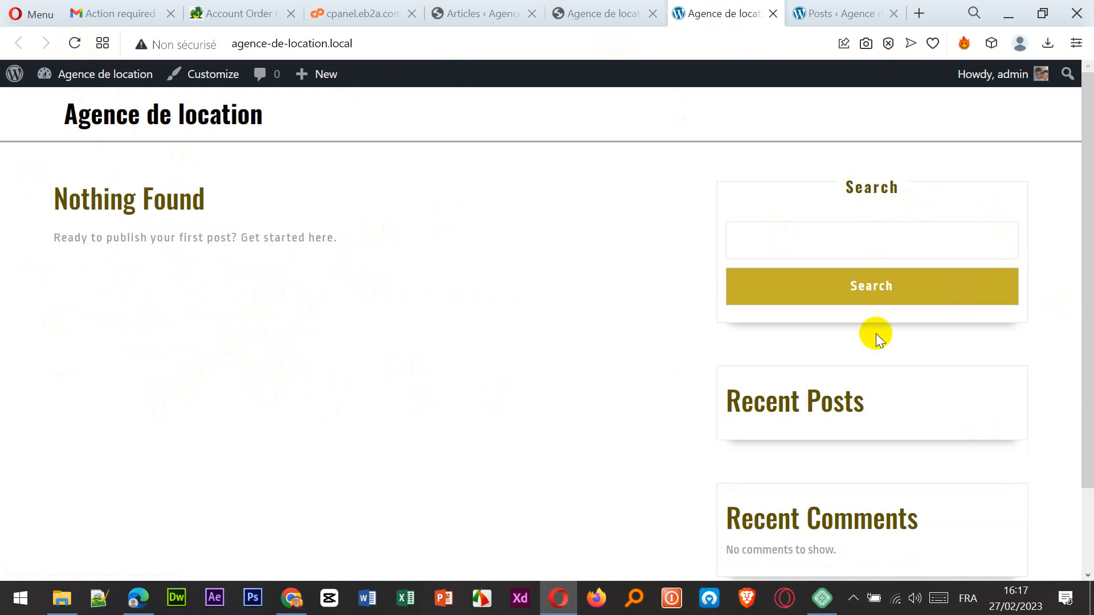
{"action": "scroll", "coordinate": [899, 385], "scroll_direction": "down", "scroll_amount": 2}
{"action": "scroll", "coordinate": [889, 286], "scroll_direction": "up", "scroll_amount": 1}
{"action": "scroll", "coordinate": [904, 345], "scroll_direction": "down", "scroll_amount": 1}
{"action": "scroll", "coordinate": [890, 321], "scroll_direction": "up", "scroll_amount": 2}
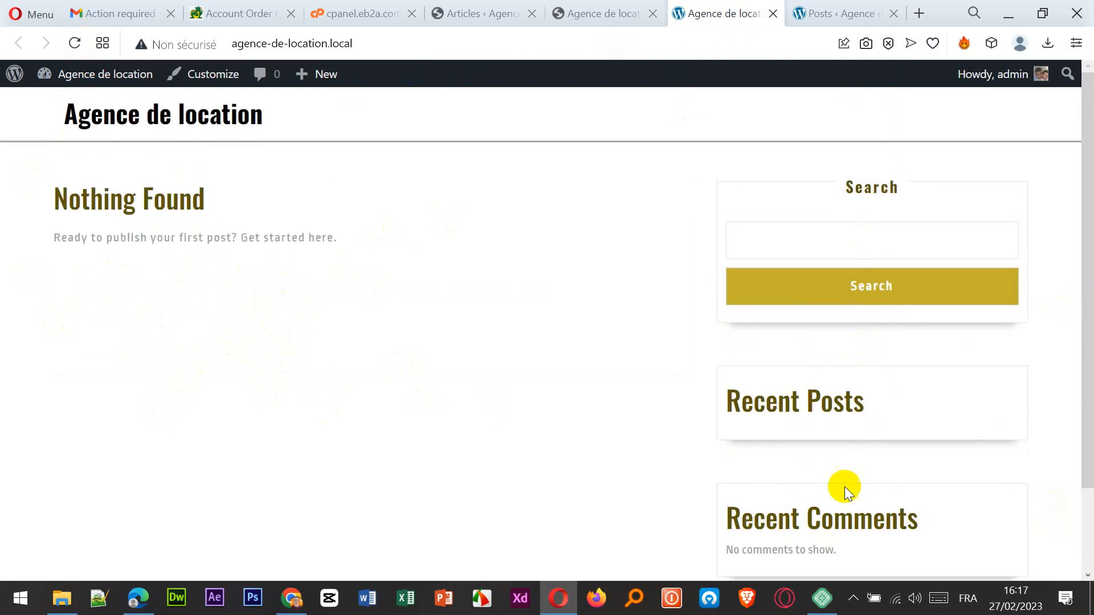
{"action": "scroll", "coordinate": [836, 467], "scroll_direction": "down", "scroll_amount": 2}
{"action": "scroll", "coordinate": [837, 433], "scroll_direction": "up", "scroll_amount": 2}
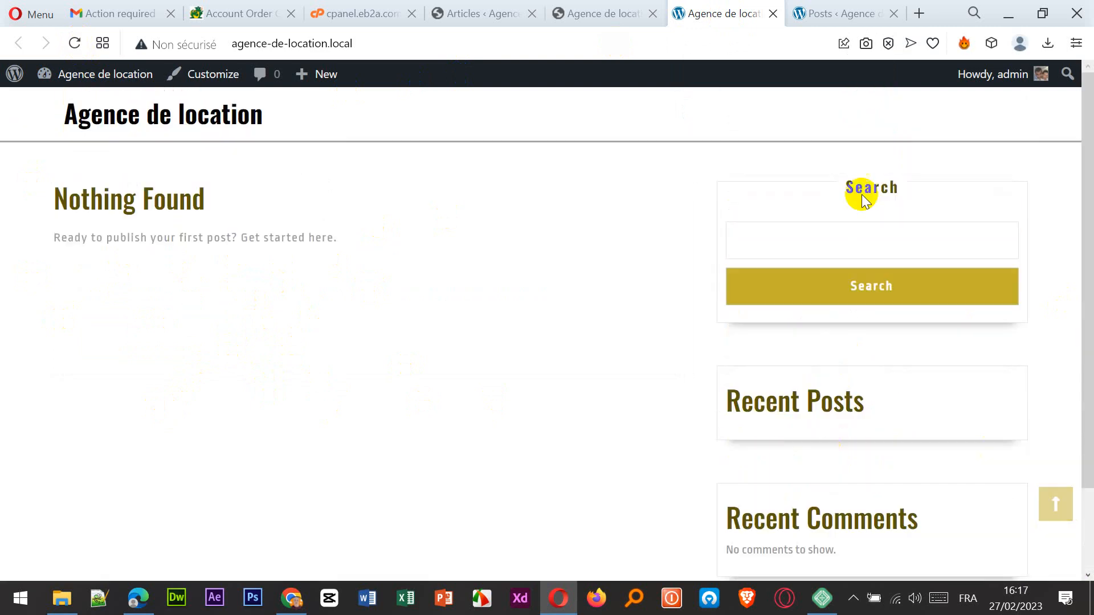
Step: View the local site's installed plugins and open the VW Driving School theme's page of required plugins
{"action": "left_click", "coordinate": [815, 15]}
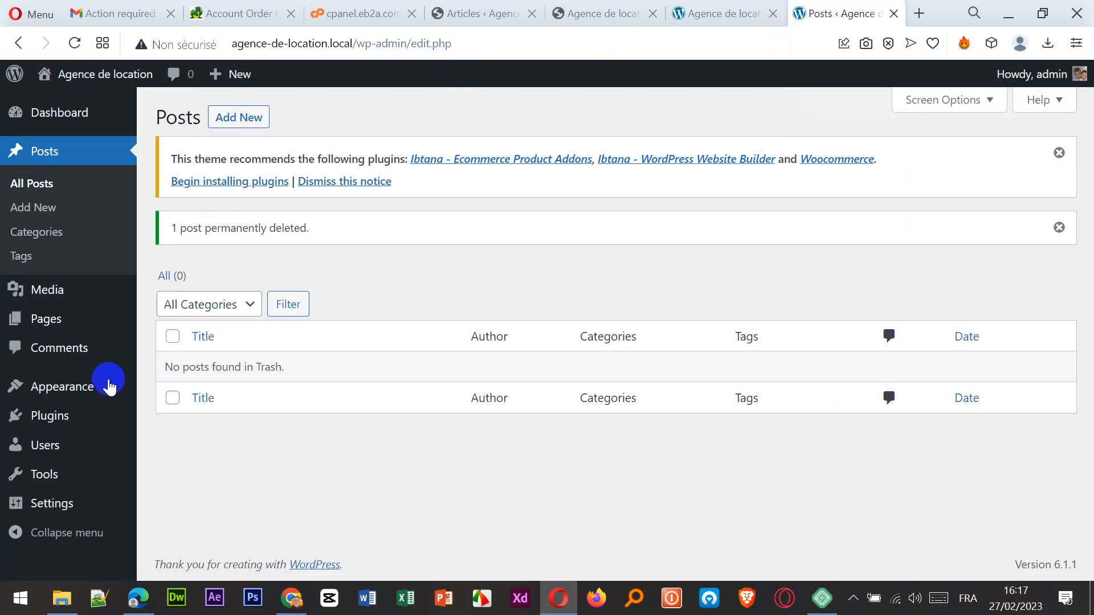
{"action": "mouse_move", "coordinate": [54, 428]}
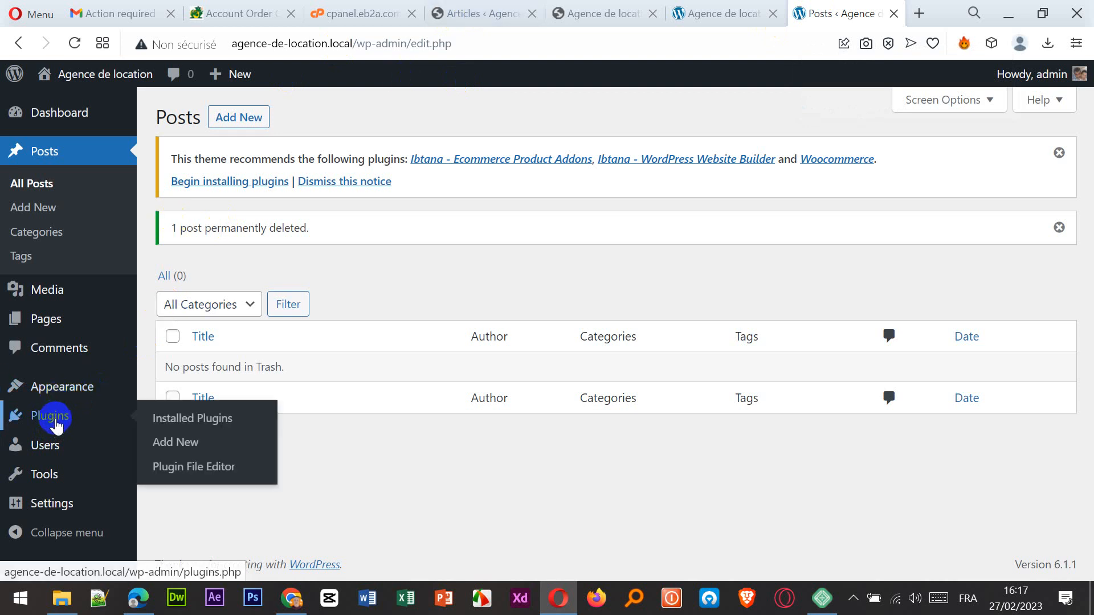
{"action": "left_click", "coordinate": [54, 422]}
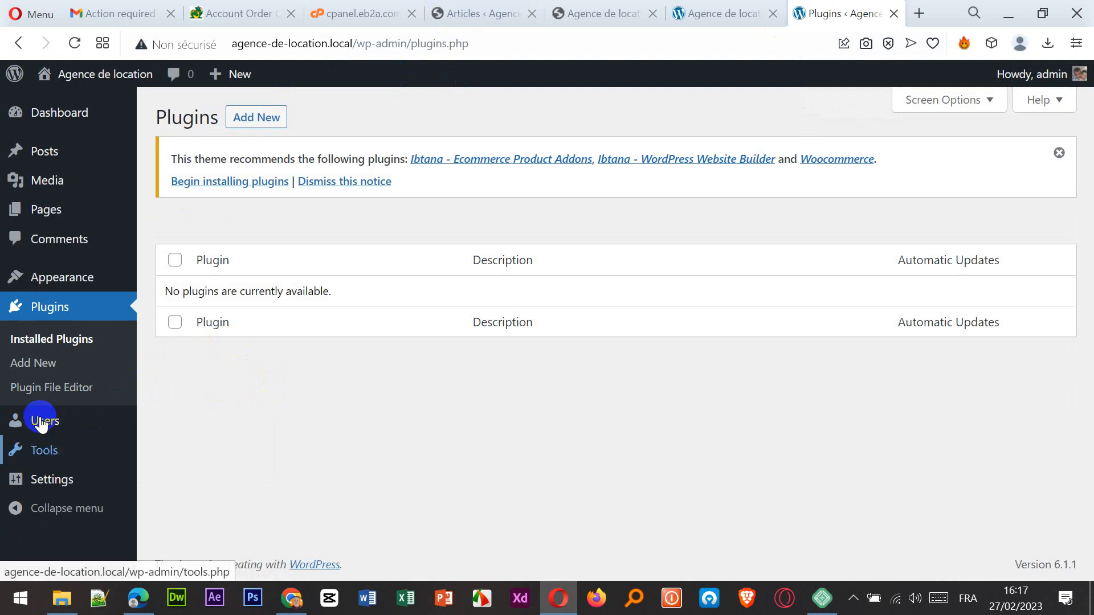
{"action": "left_click", "coordinate": [59, 306]}
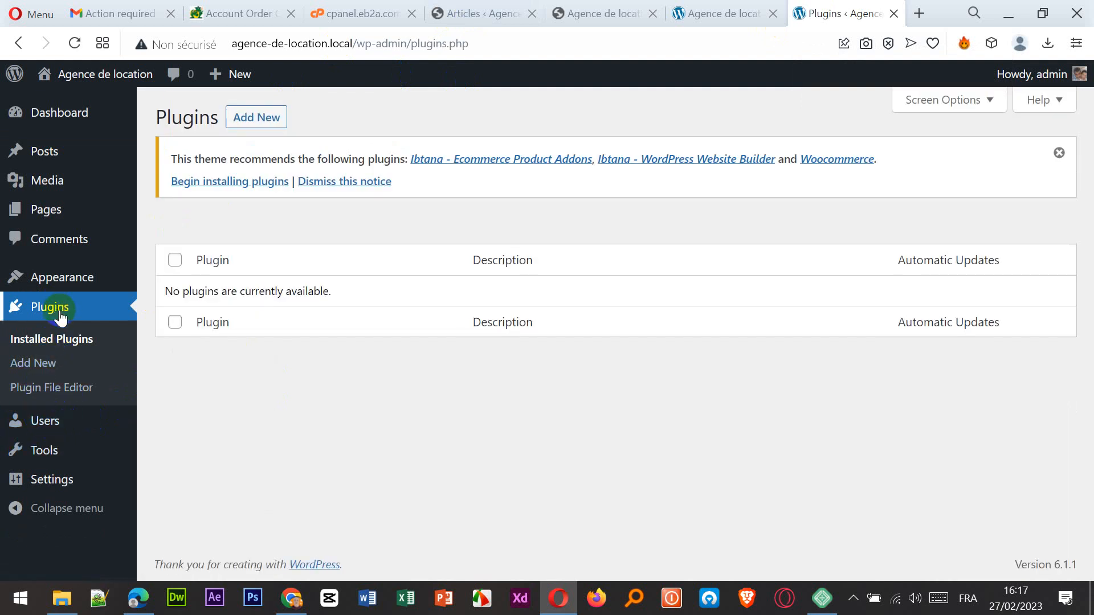
{"action": "mouse_move", "coordinate": [72, 282]}
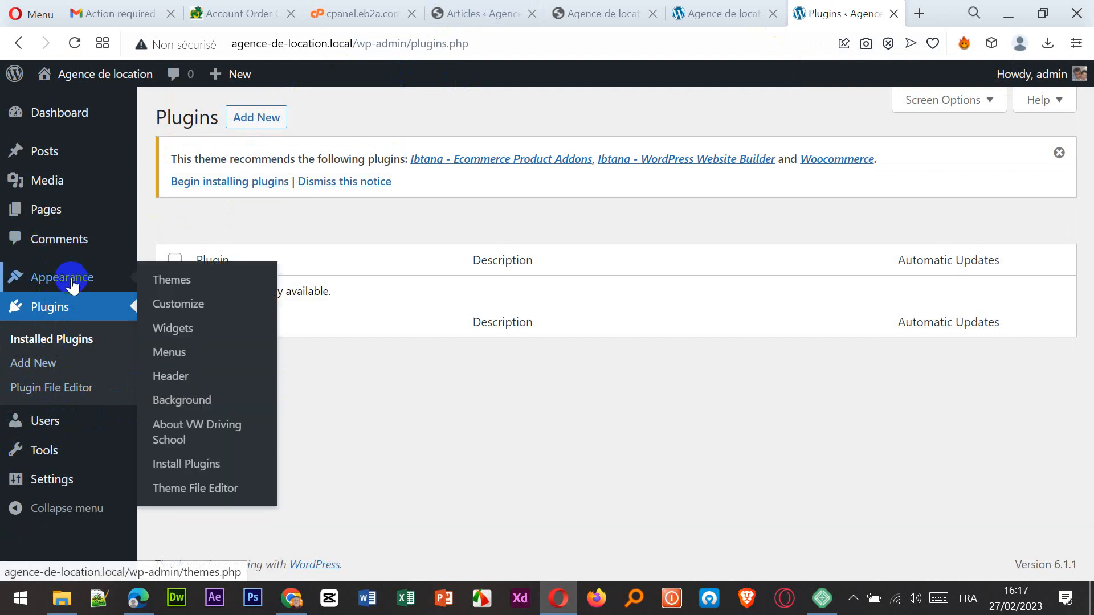
{"action": "left_click", "coordinate": [183, 464]}
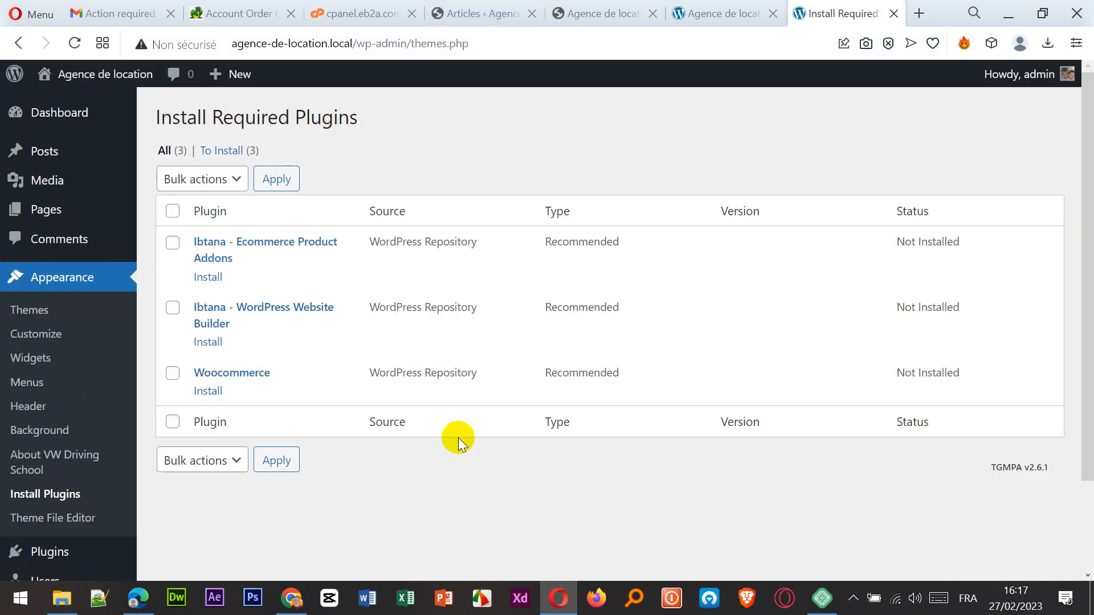
Step: Review the local site's front page again alongside the theme's required plugins list and the appearance options
{"action": "left_click", "coordinate": [735, 18]}
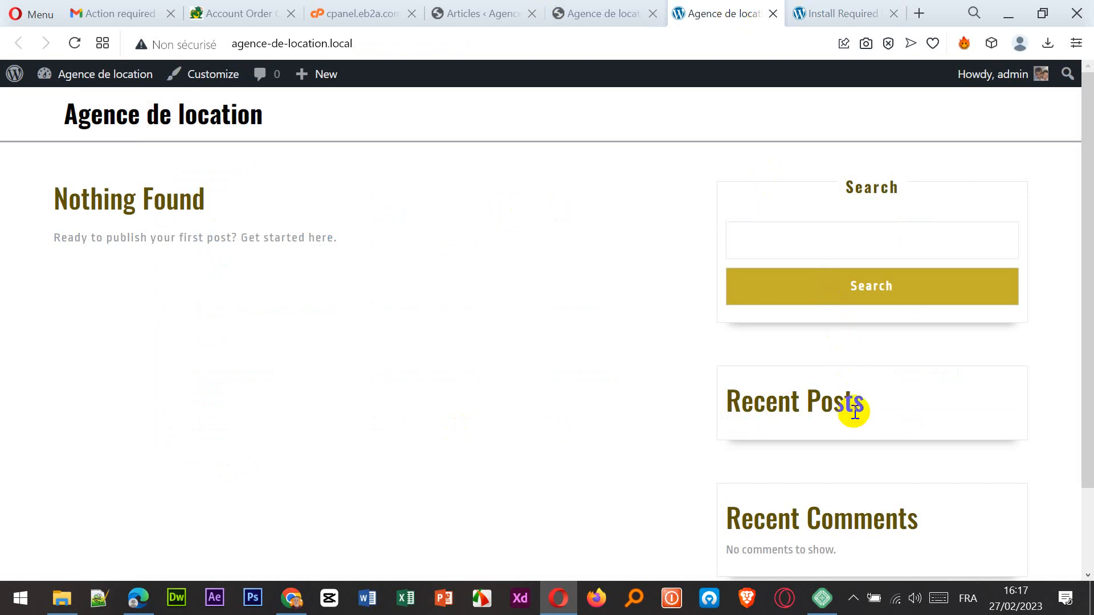
{"action": "scroll", "coordinate": [847, 376], "scroll_direction": "down", "scroll_amount": 2}
{"action": "scroll", "coordinate": [853, 411], "scroll_direction": "up", "scroll_amount": 2}
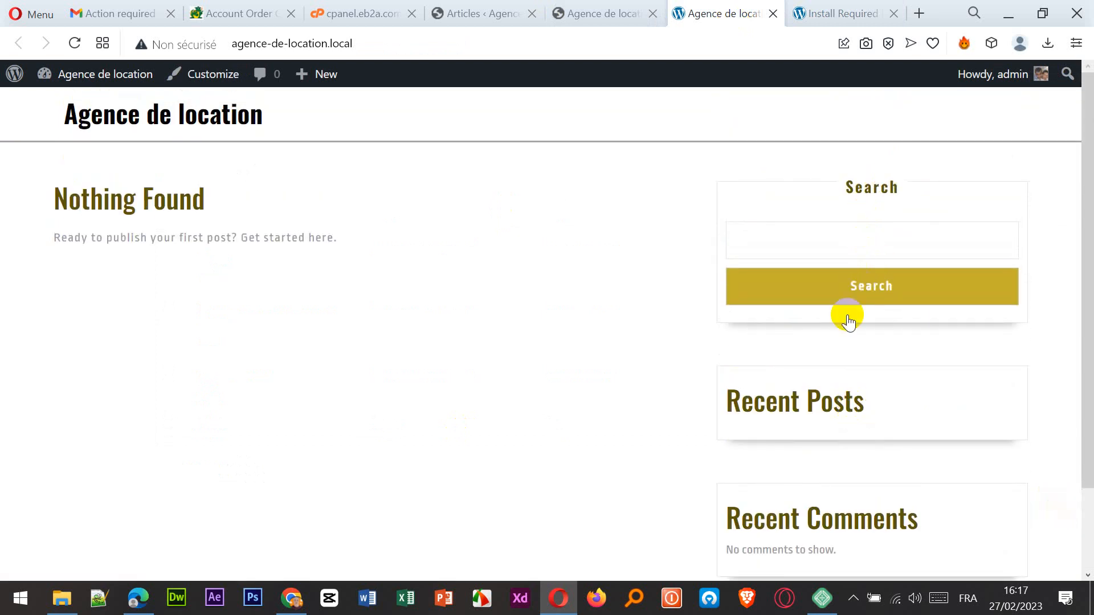
{"action": "left_click", "coordinate": [821, 15]}
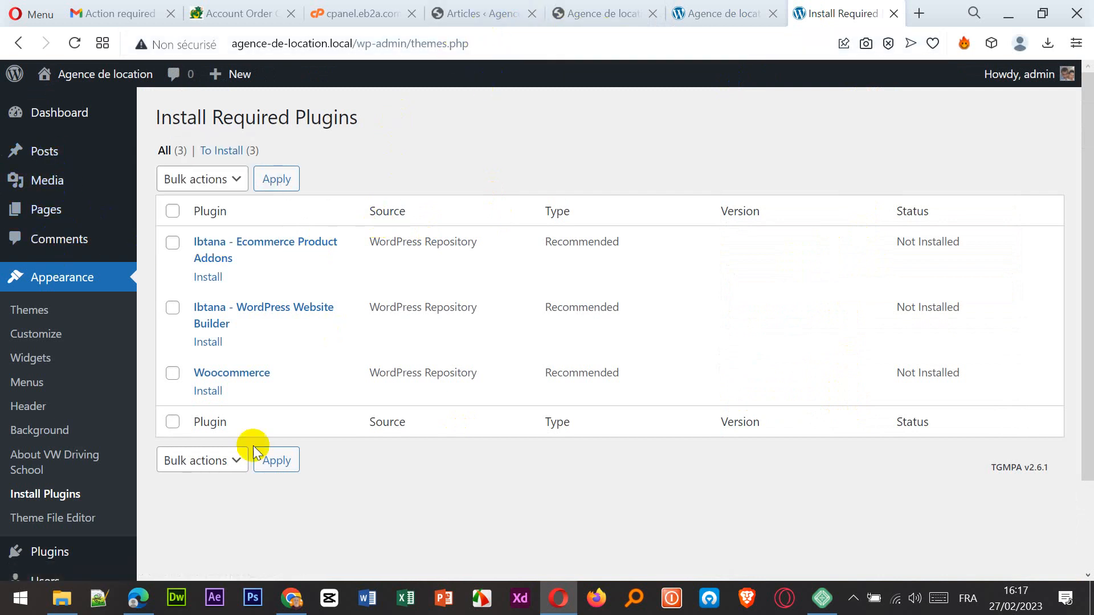
{"action": "scroll", "coordinate": [60, 490], "scroll_direction": "down", "scroll_amount": 2}
{"action": "mouse_move", "coordinate": [49, 502]}
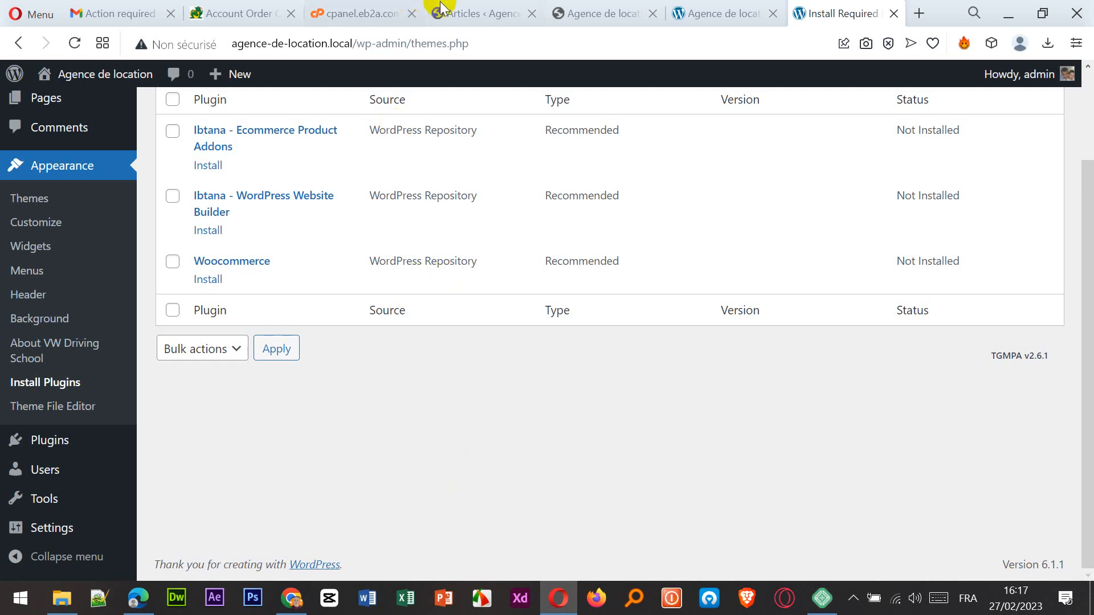
Step: Examine the search, recent posts and recent comments blocks on the hosted site's front page and compare it with the local one
{"action": "left_click", "coordinate": [488, 13]}
{"action": "left_click", "coordinate": [576, 15]}
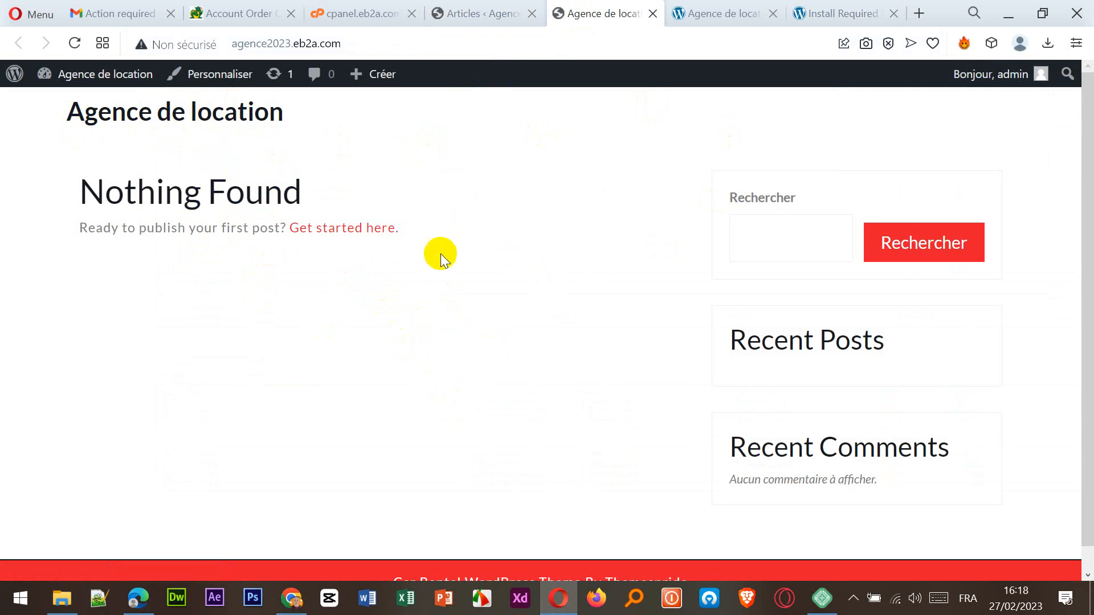
{"action": "left_click", "coordinate": [491, 15]}
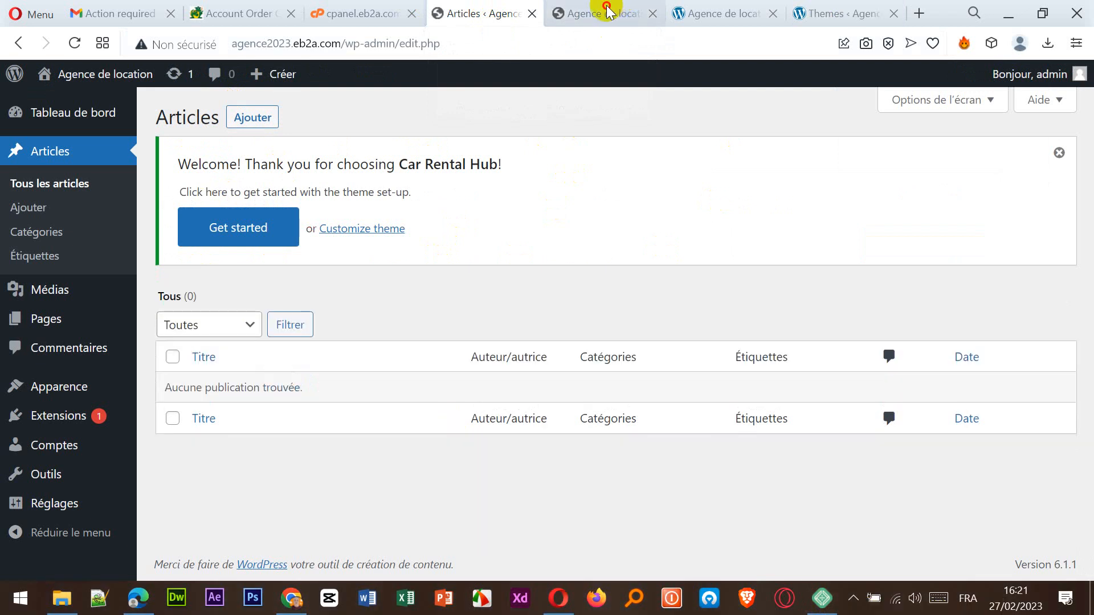
{"action": "left_click", "coordinate": [609, 13]}
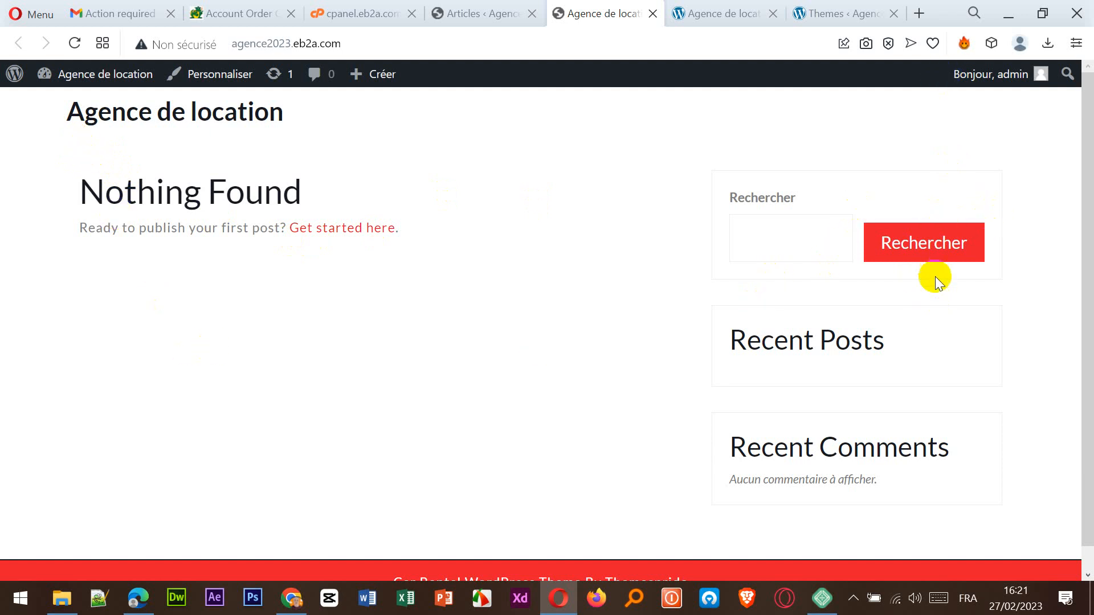
{"action": "scroll", "coordinate": [935, 320], "scroll_direction": "down", "scroll_amount": 1}
{"action": "scroll", "coordinate": [870, 498], "scroll_direction": "down", "scroll_amount": 1}
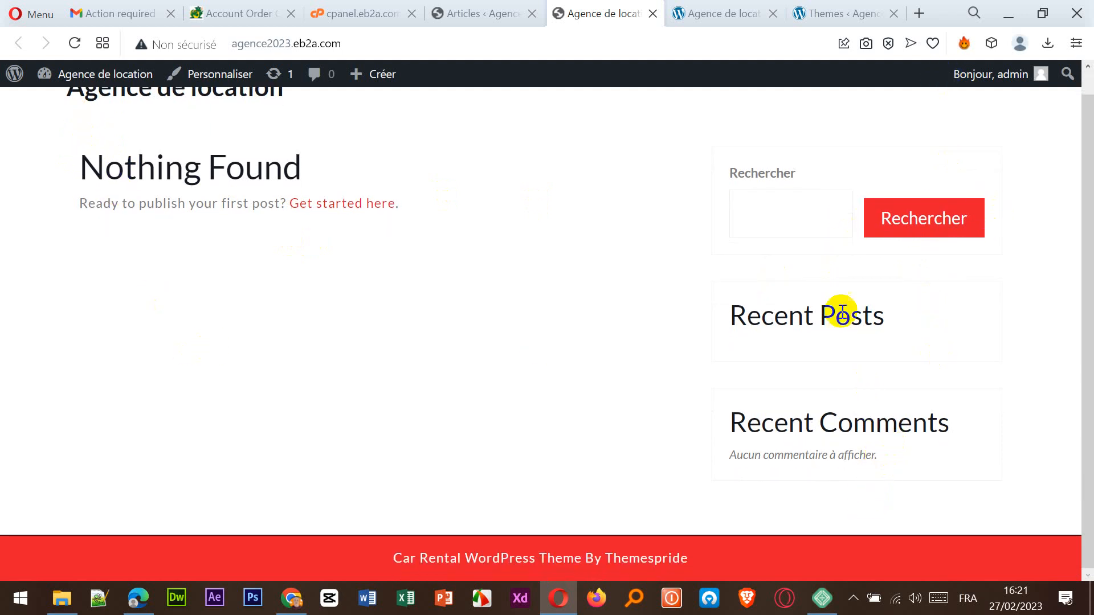
{"action": "left_click", "coordinate": [758, 205]}
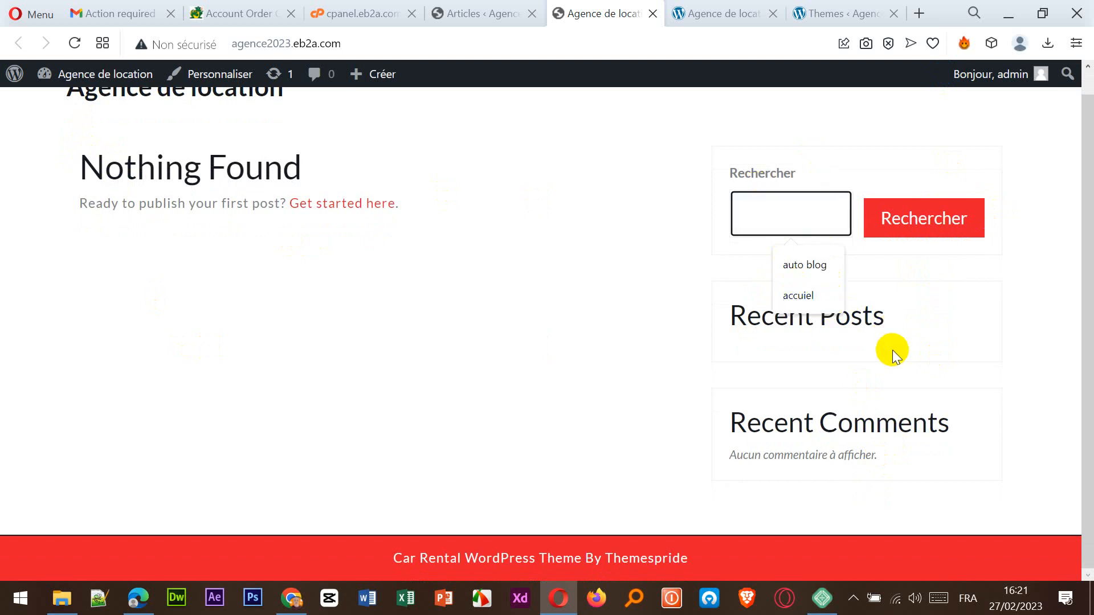
{"action": "left_click", "coordinate": [806, 345]}
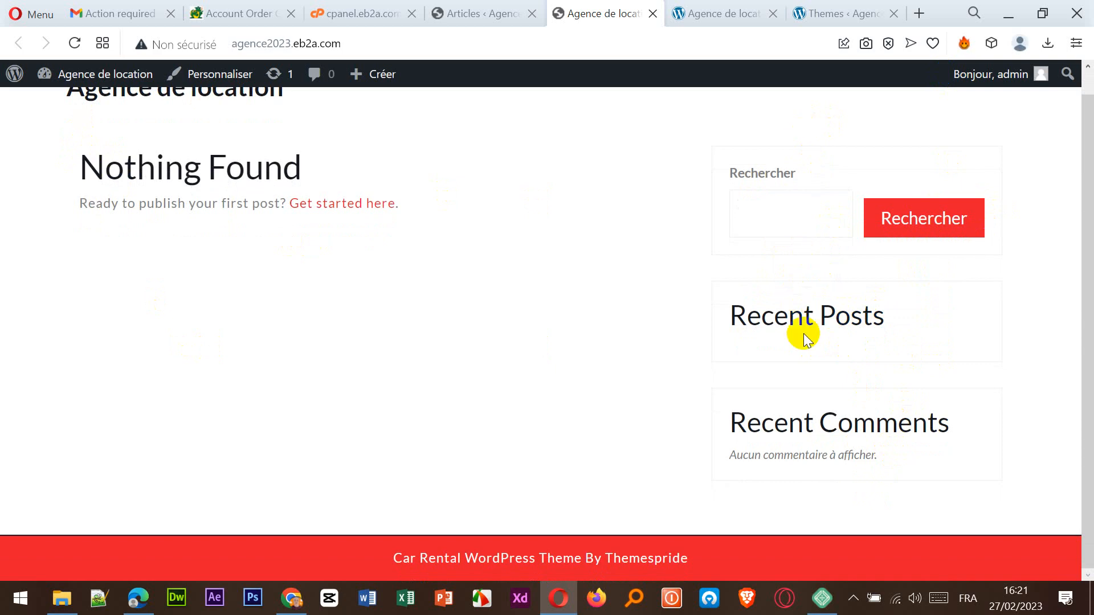
{"action": "left_click", "coordinate": [815, 14]}
{"action": "left_click", "coordinate": [715, 13]}
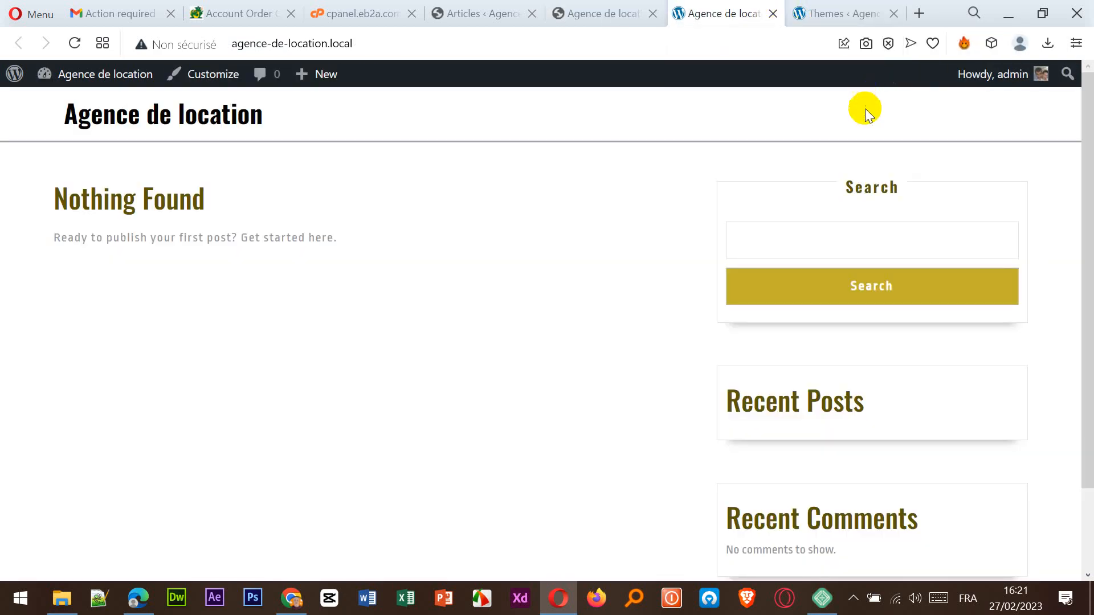
{"action": "left_click", "coordinate": [637, 23]}
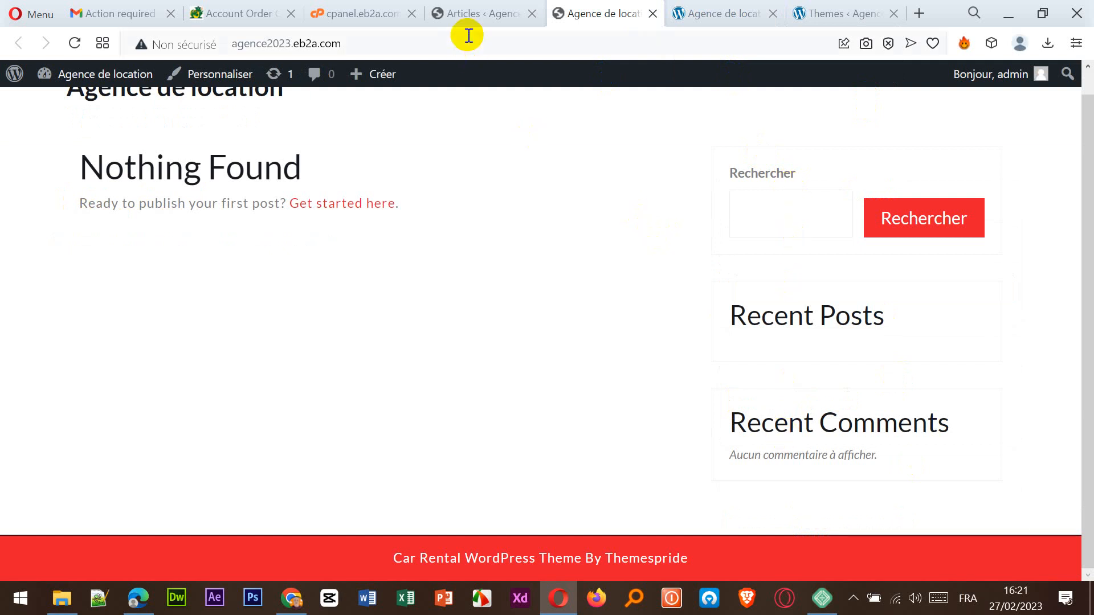
Step: Return to the hosted site's administration and open its widget management page
{"action": "left_click", "coordinate": [470, 16]}
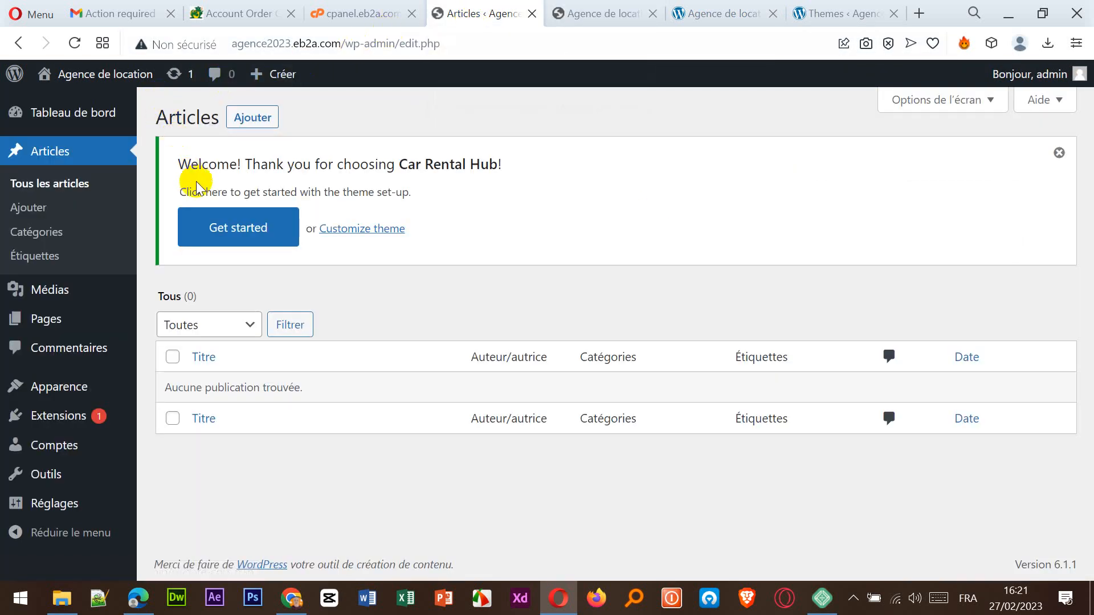
{"action": "mouse_move", "coordinate": [63, 394]}
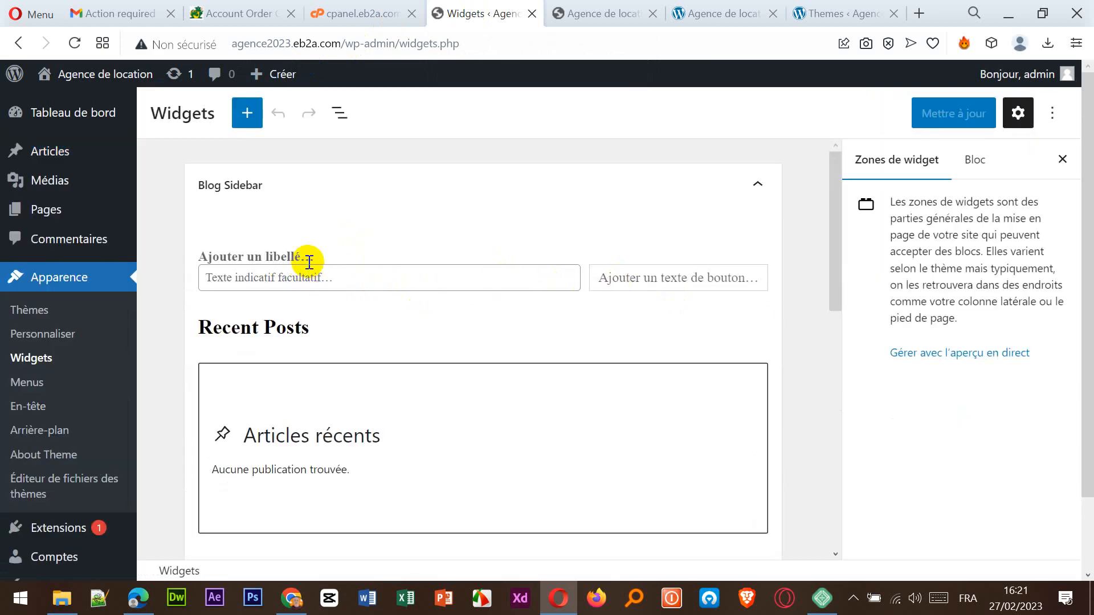
Step: Remove the group holding the Recent Posts heading and latest posts list from the hosted site's Blog Sidebar
{"action": "scroll", "coordinate": [317, 301], "scroll_direction": "down", "scroll_amount": 6}
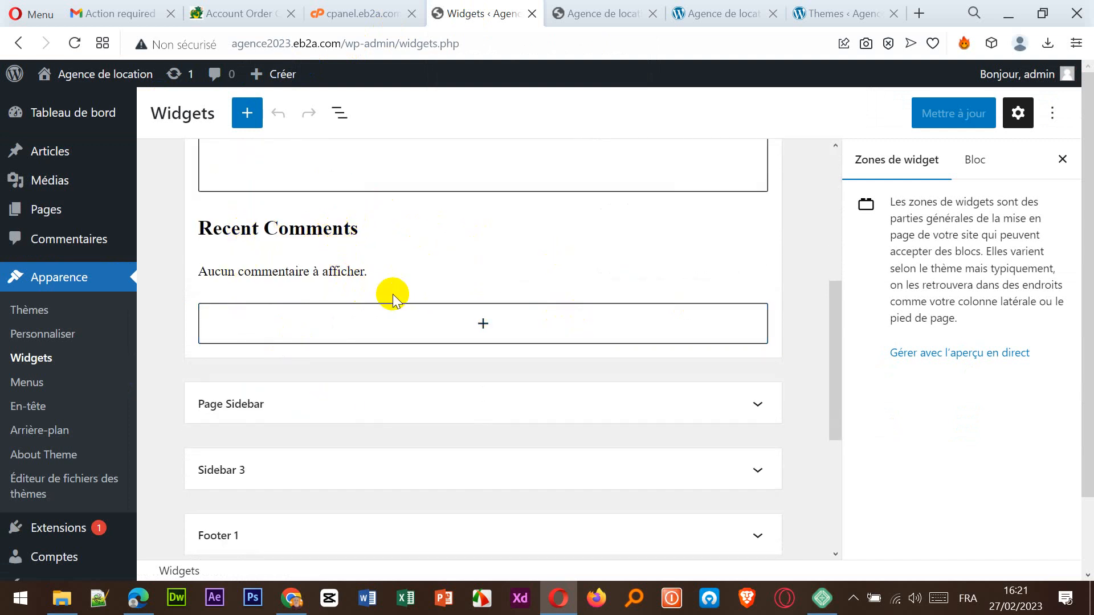
{"action": "scroll", "coordinate": [726, 242], "scroll_direction": "up", "scroll_amount": 2}
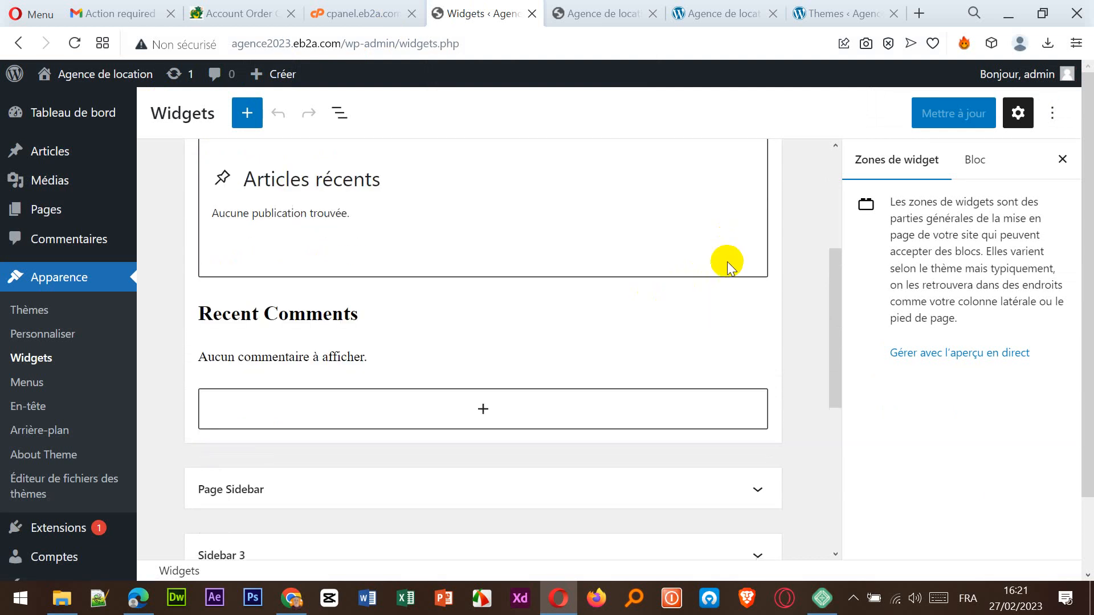
{"action": "left_click", "coordinate": [284, 308]}
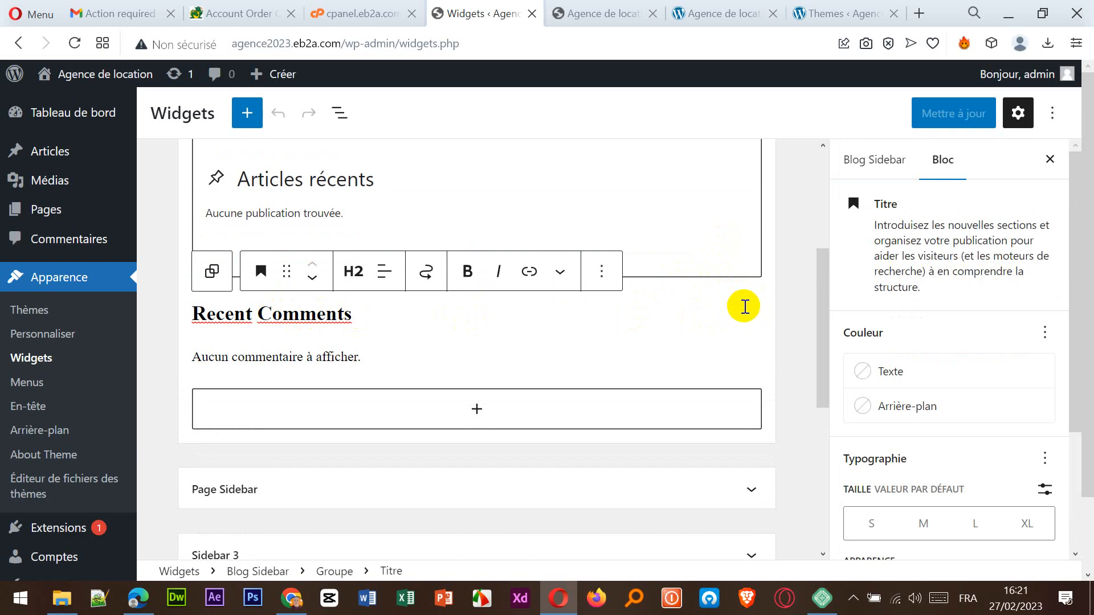
{"action": "scroll", "coordinate": [741, 310], "scroll_direction": "up", "scroll_amount": 3}
{"action": "left_click", "coordinate": [738, 322]}
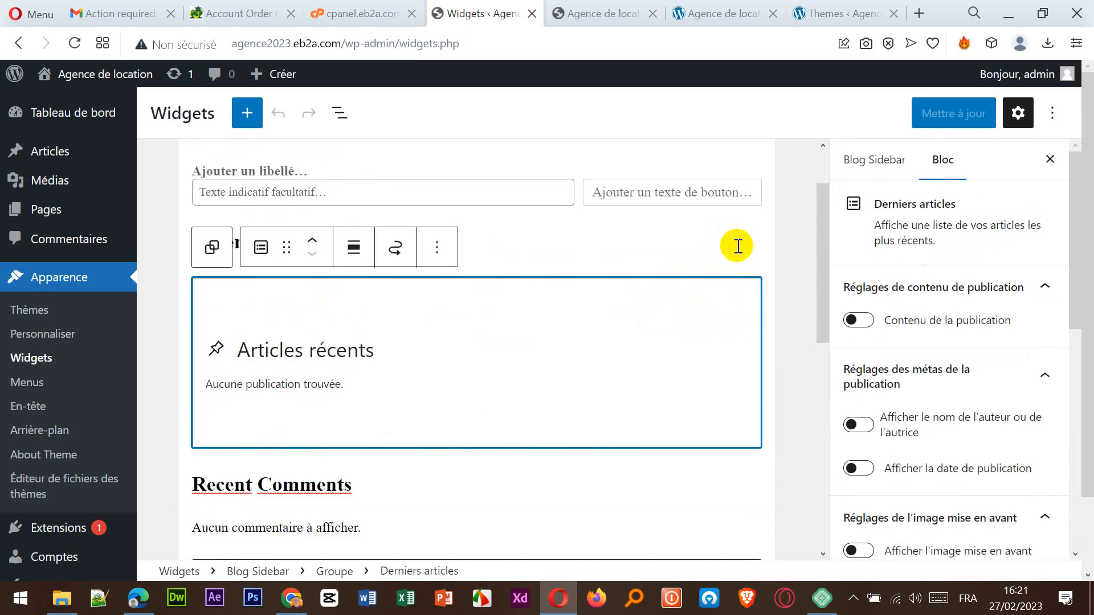
{"action": "left_click", "coordinate": [738, 247]}
{"action": "left_click", "coordinate": [725, 281]}
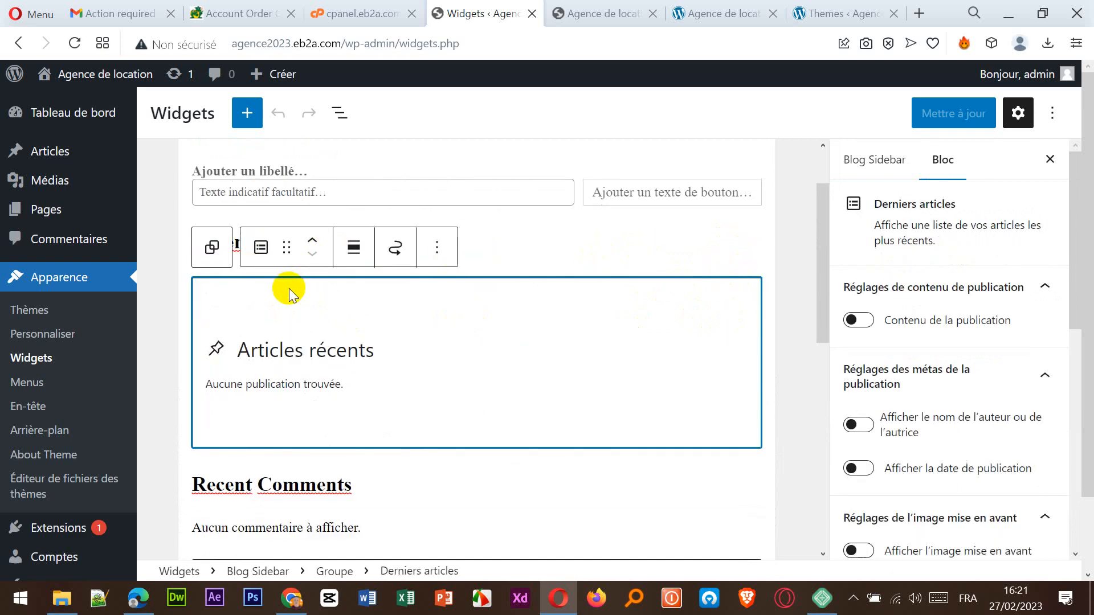
{"action": "left_click", "coordinate": [438, 250]}
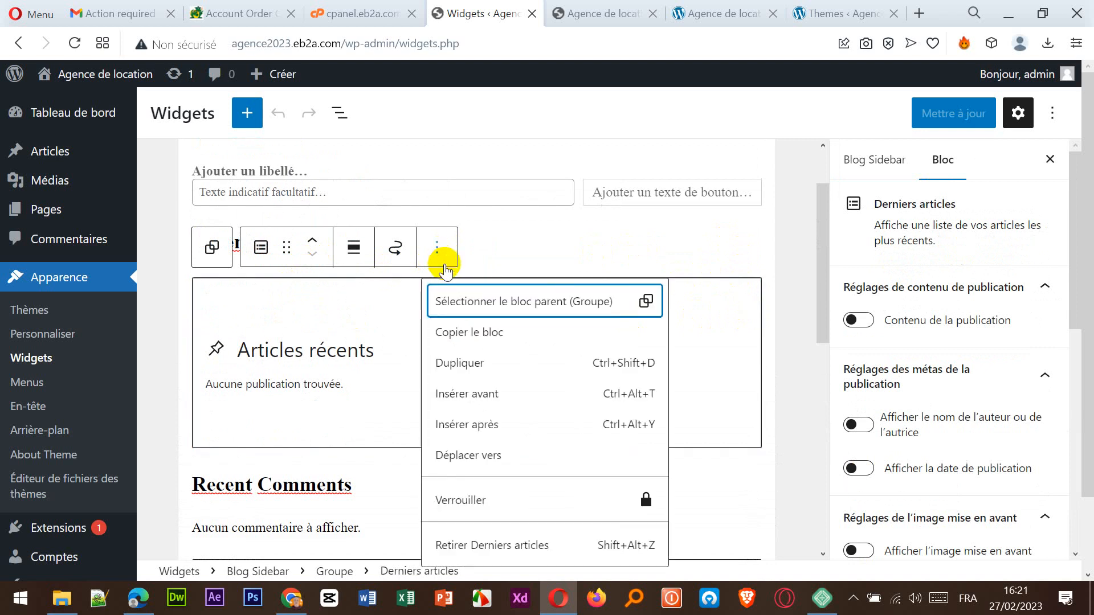
{"action": "key", "text": "Return"}
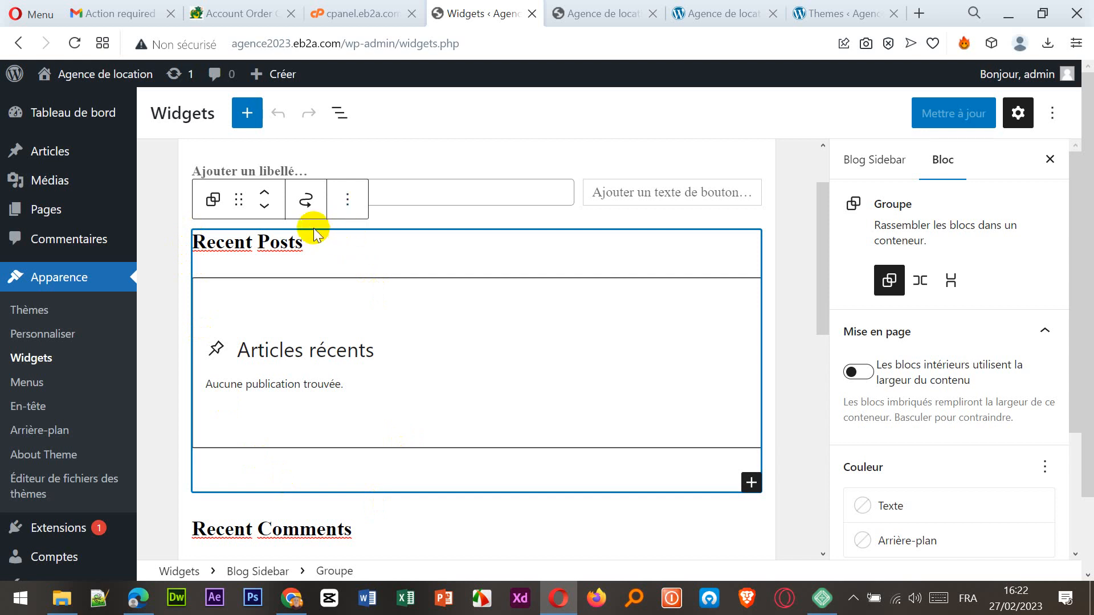
{"action": "left_click", "coordinate": [348, 202]}
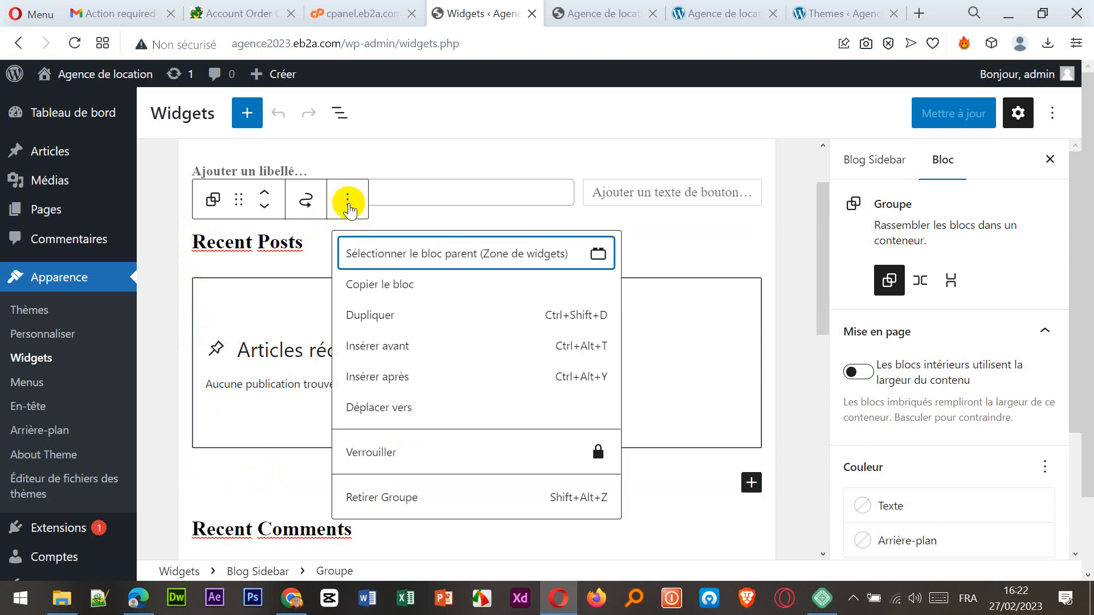
{"action": "left_click", "coordinate": [393, 500]}
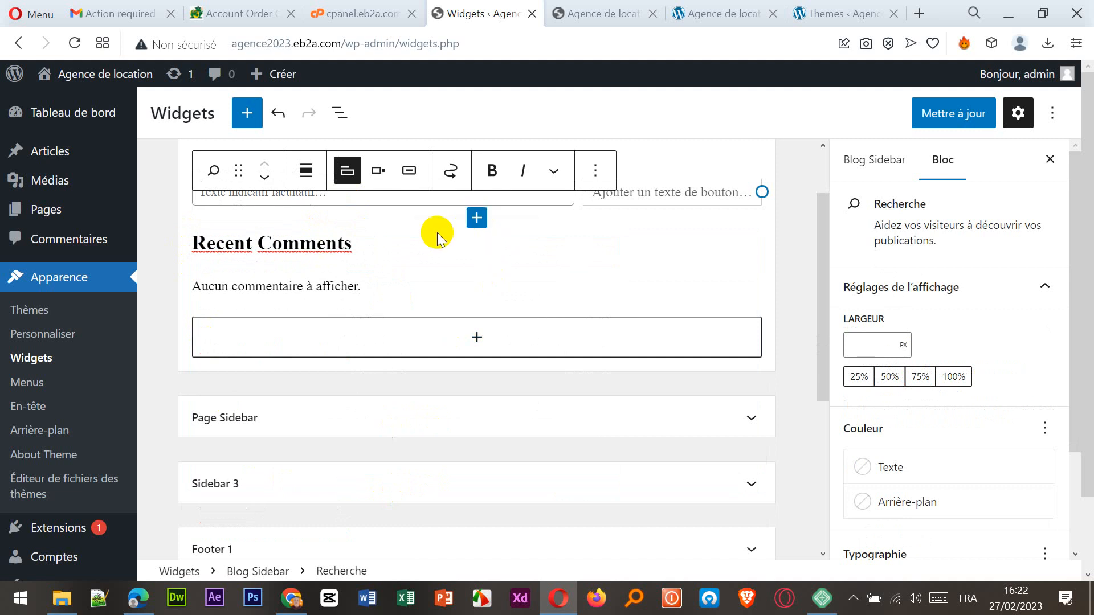
Step: Remove the group holding the Recent Comments heading and latest comments list from the Blog Sidebar
{"action": "left_click", "coordinate": [336, 288]}
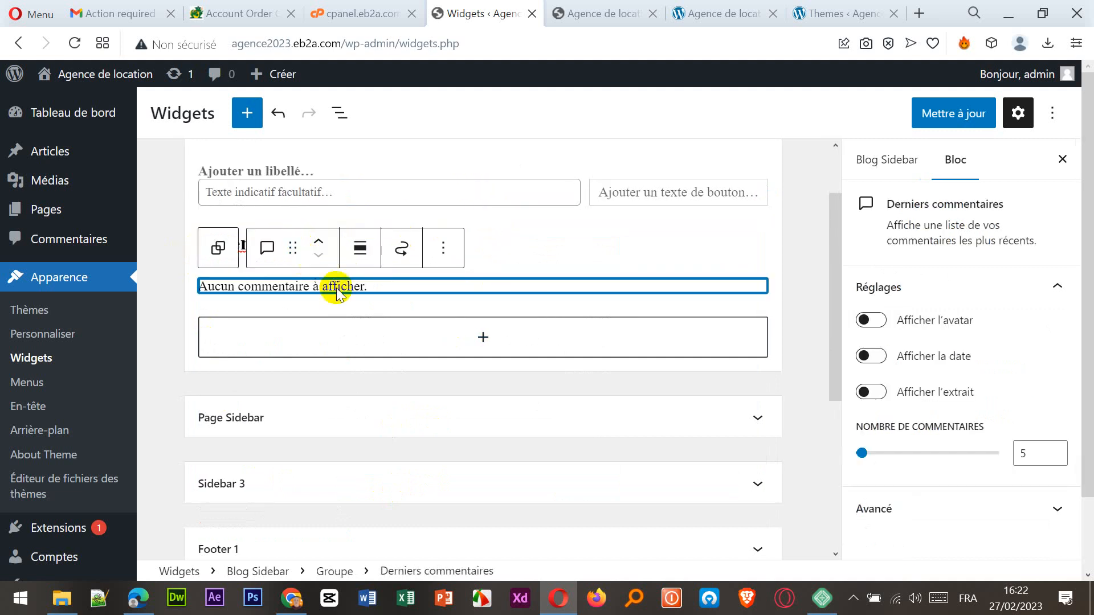
{"action": "left_click_drag", "start_coordinate": [760, 256], "coordinate": [775, 226]}
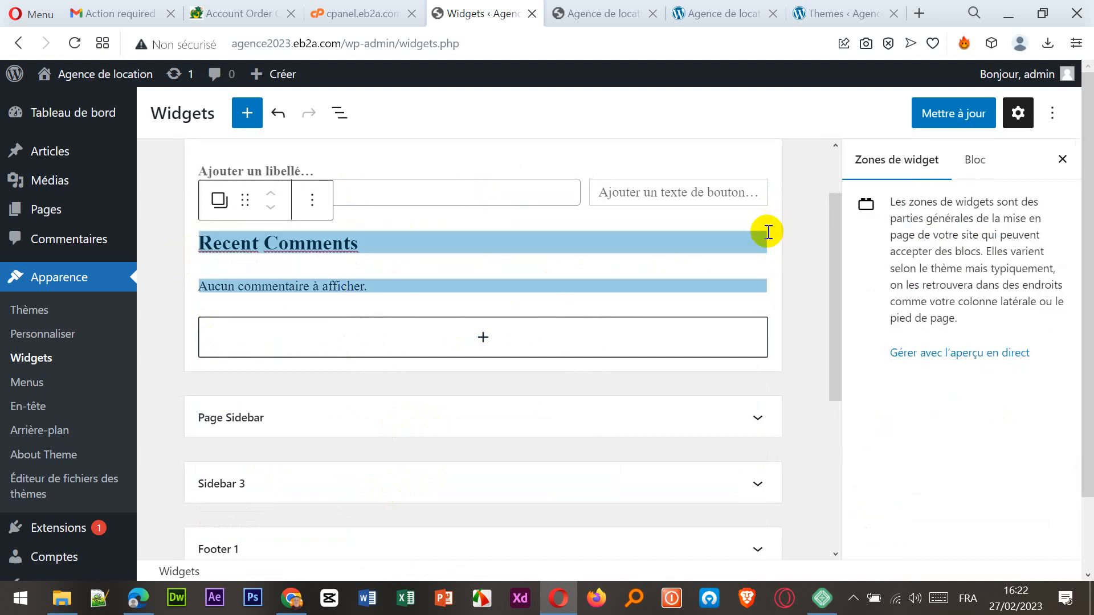
{"action": "left_click", "coordinate": [768, 232]}
{"action": "left_click", "coordinate": [749, 224]}
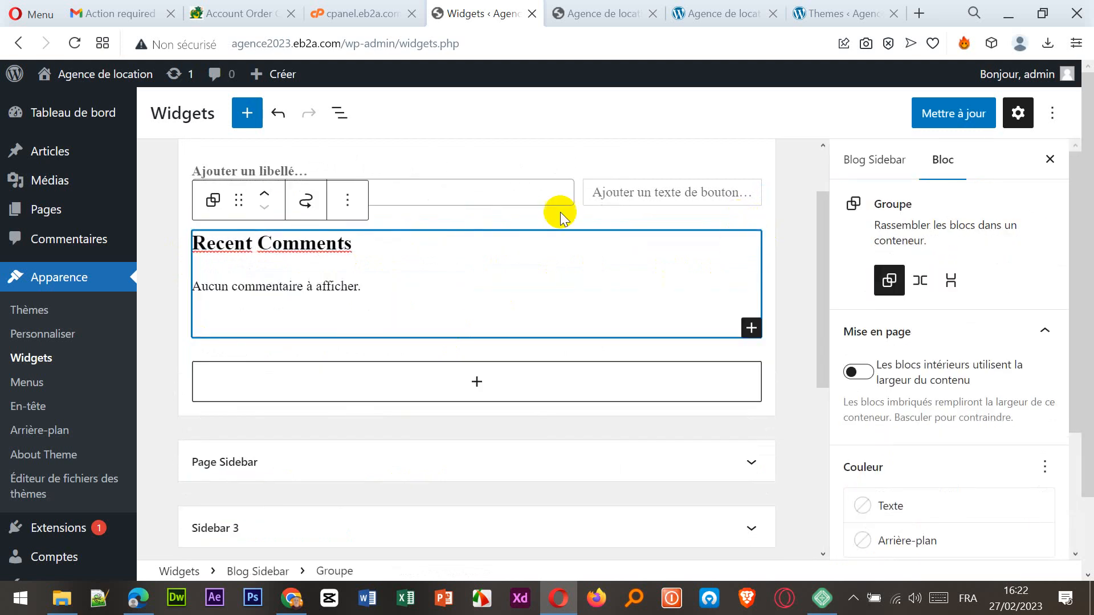
{"action": "left_click", "coordinate": [347, 201]}
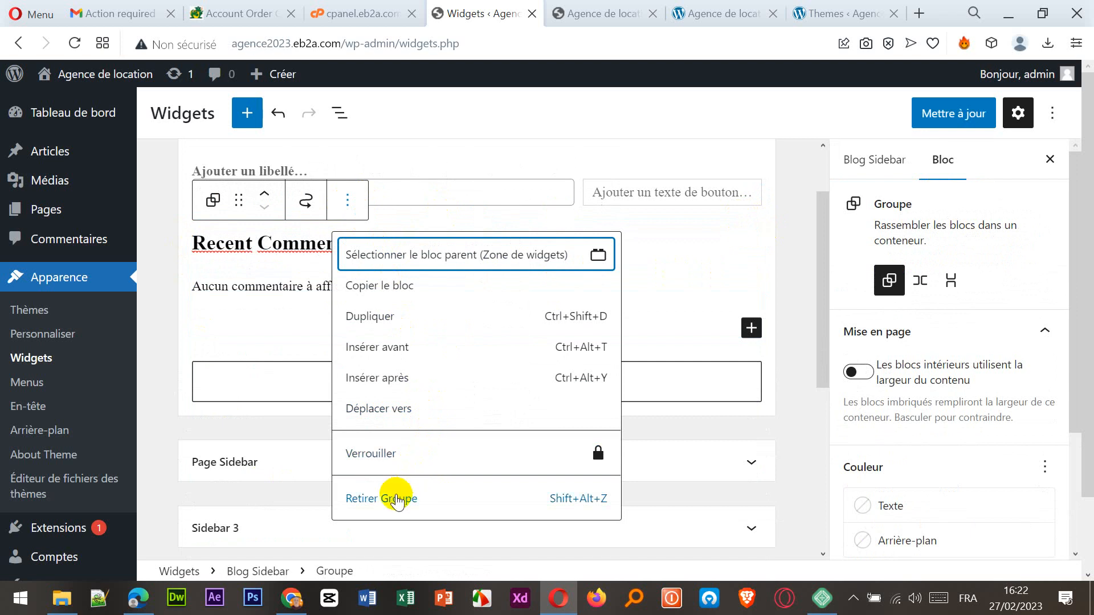
{"action": "left_click", "coordinate": [395, 498]}
Step: Examine the search block in the Blog Sidebar and compare it with the hosted site's front page
{"action": "scroll", "coordinate": [479, 259], "scroll_direction": "up", "scroll_amount": 2}
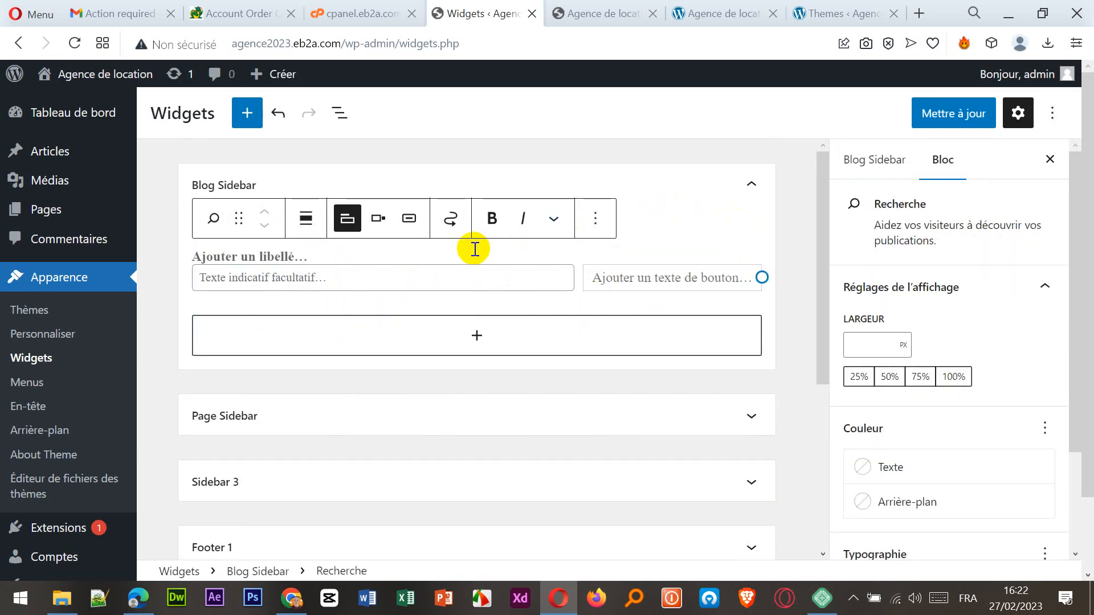
{"action": "left_click", "coordinate": [404, 273]}
{"action": "left_click", "coordinate": [271, 249]}
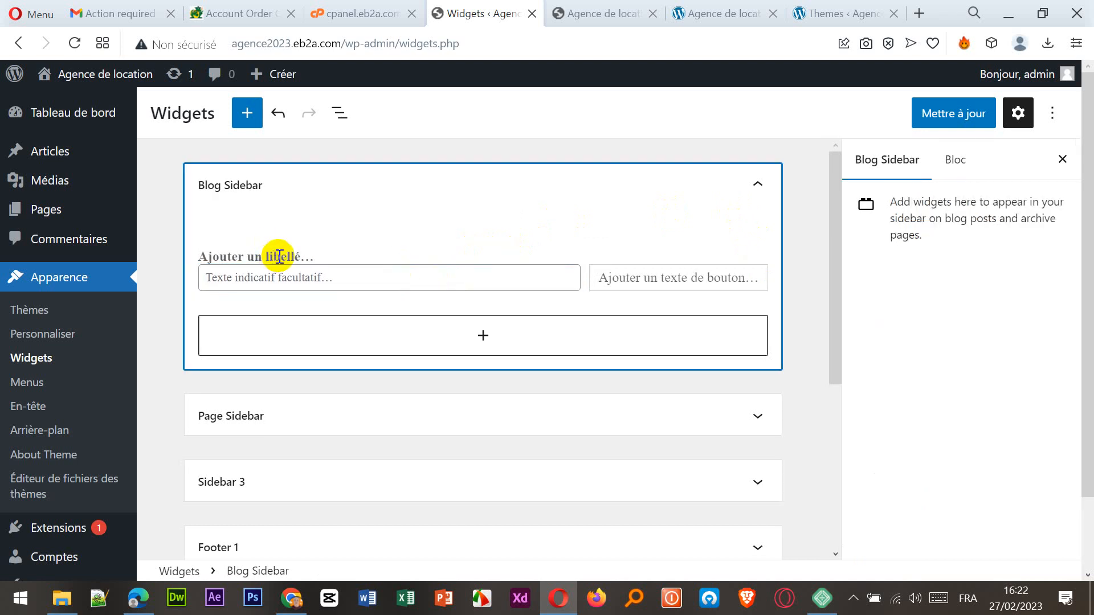
{"action": "left_click", "coordinate": [294, 257]}
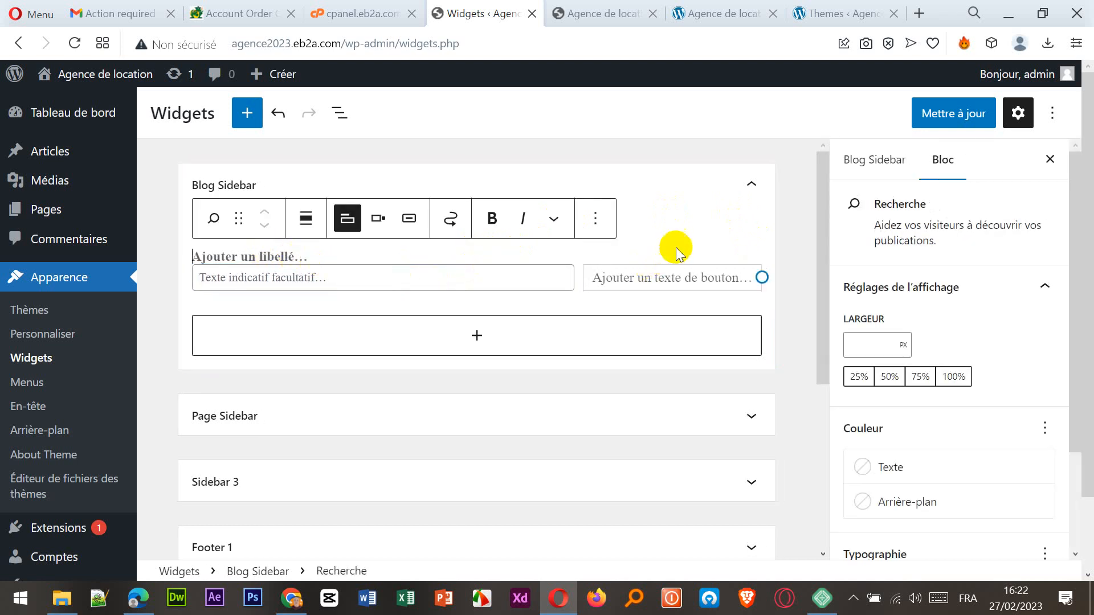
{"action": "left_click", "coordinate": [692, 233]}
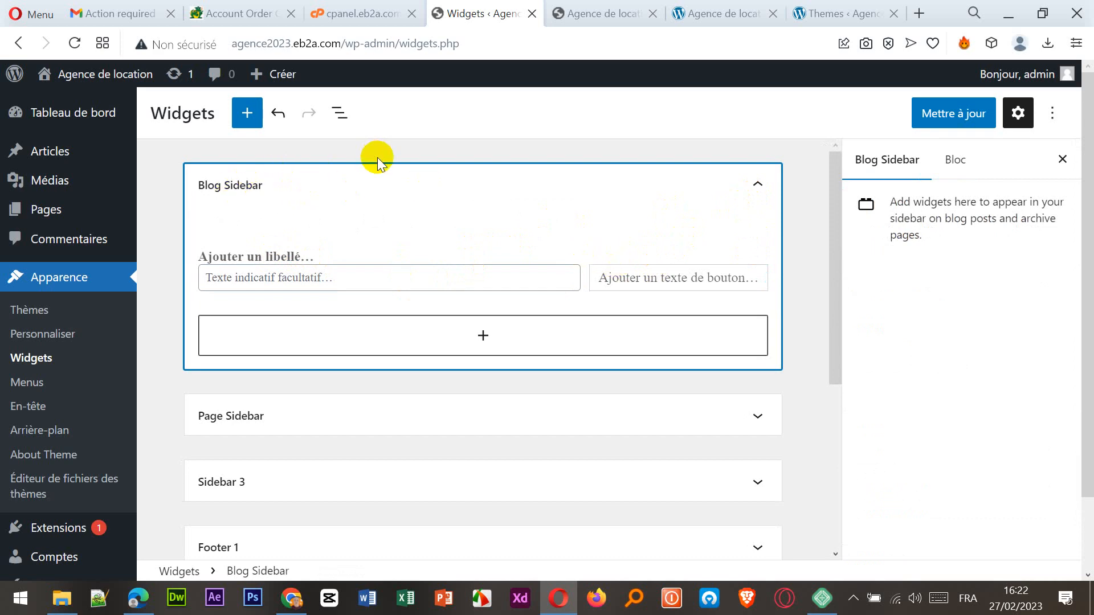
{"action": "left_click", "coordinate": [600, 13]}
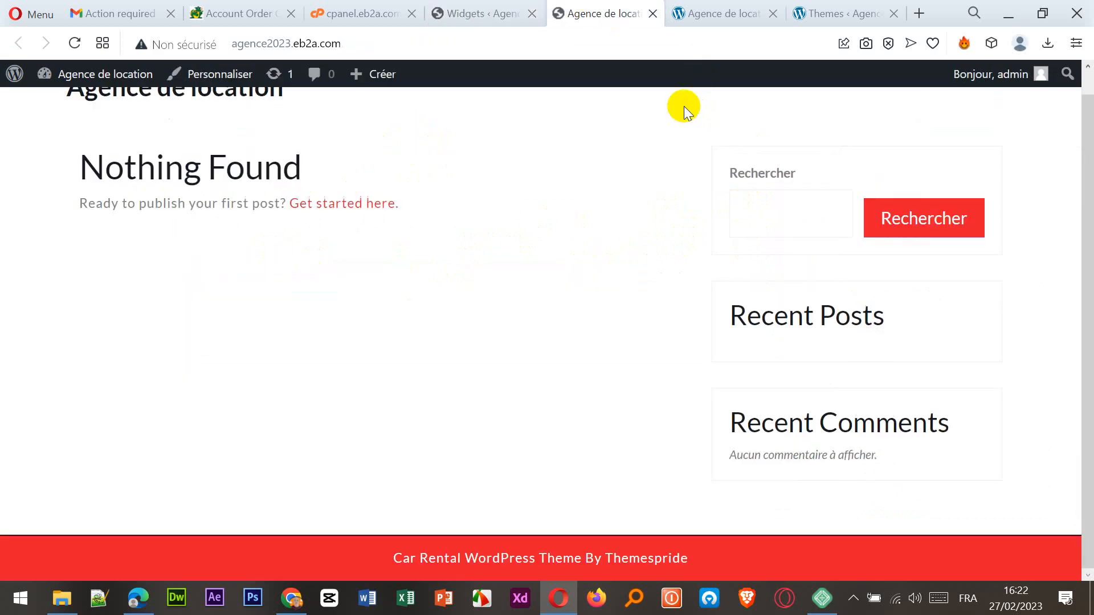
{"action": "left_click", "coordinate": [466, 14]}
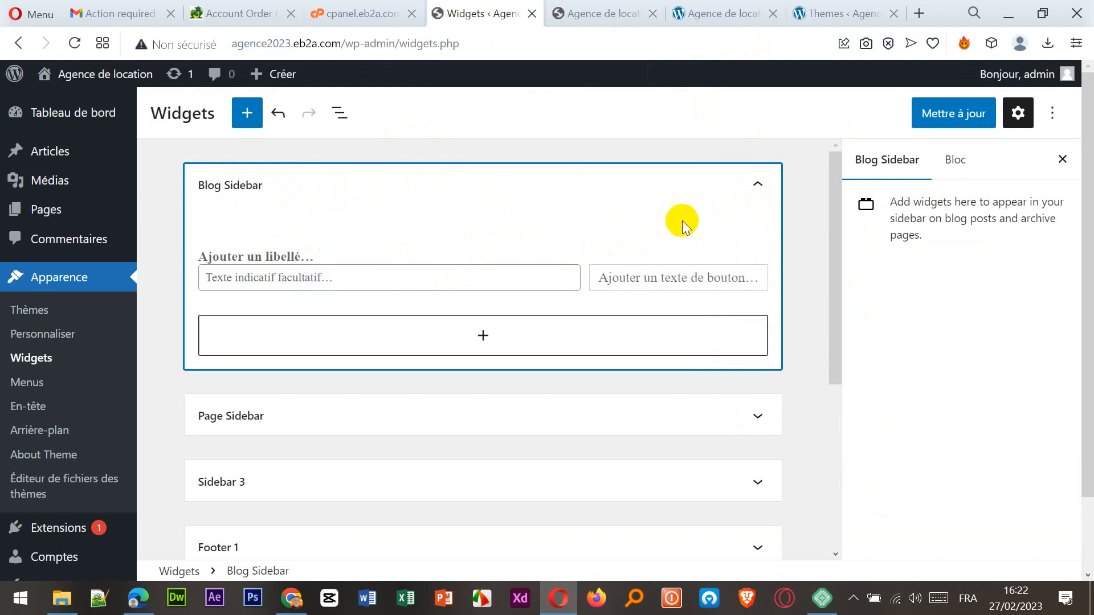
Step: Remove the search block from the Blog Sidebar
{"action": "left_click", "coordinate": [435, 280]}
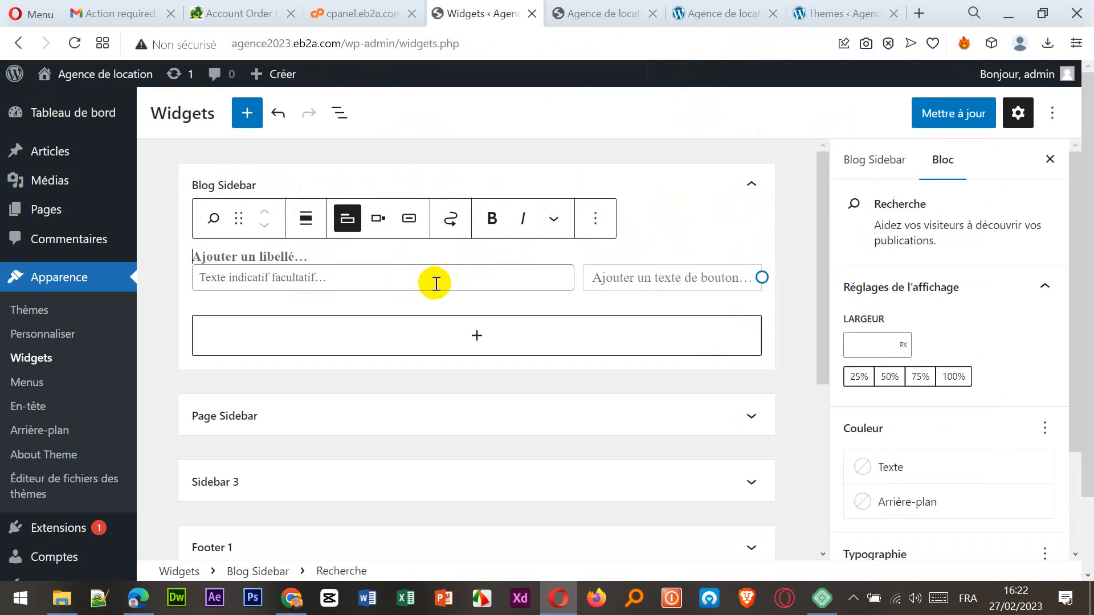
{"action": "left_click", "coordinate": [439, 247]}
{"action": "left_click", "coordinate": [205, 259]}
{"action": "left_click", "coordinate": [194, 268]}
{"action": "left_click", "coordinate": [205, 257]}
{"action": "left_click_drag", "start_coordinate": [205, 257], "coordinate": [764, 280]}
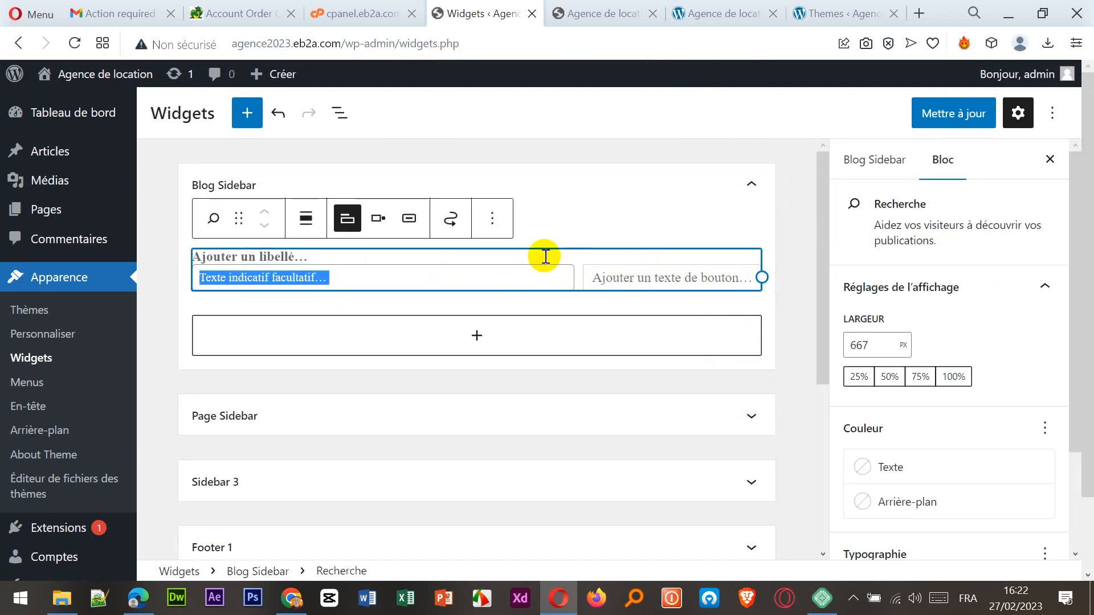
{"action": "left_click", "coordinate": [492, 219]}
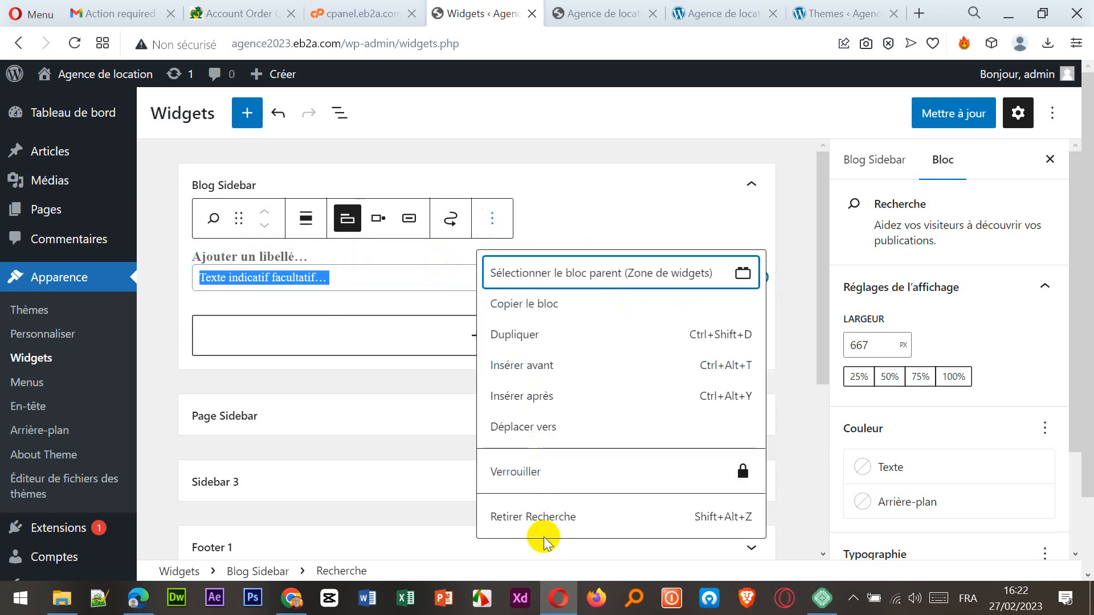
{"action": "left_click", "coordinate": [549, 519]}
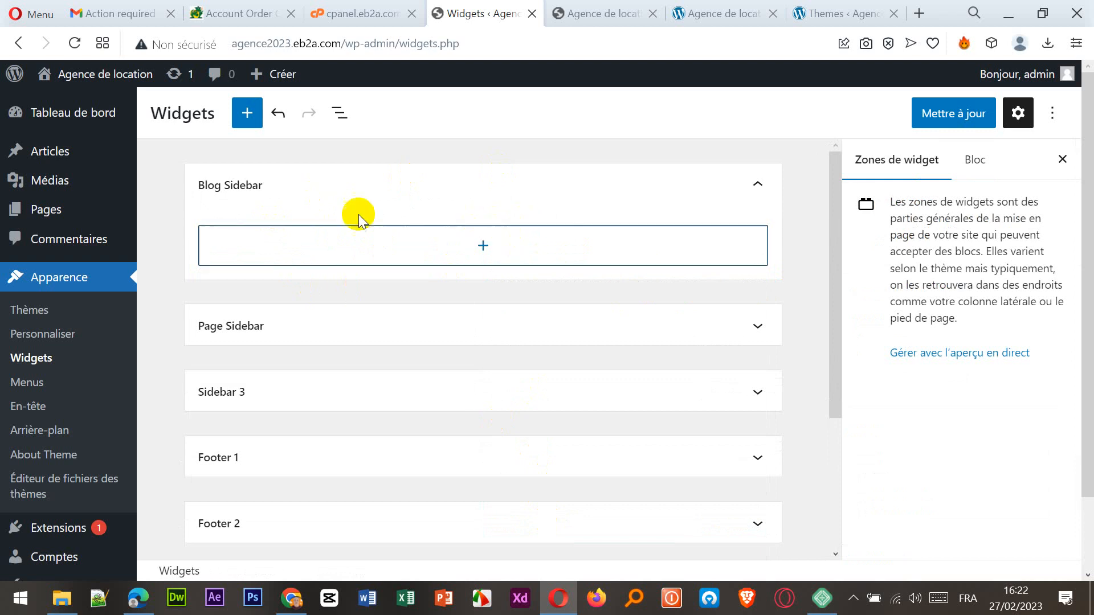
{"action": "left_click", "coordinate": [478, 247]}
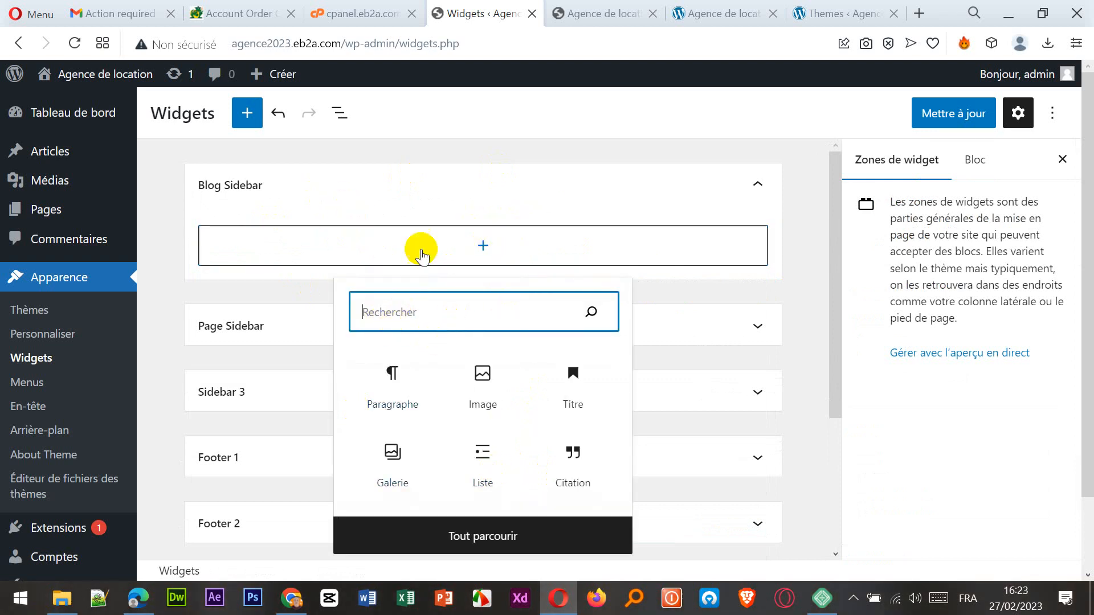
{"action": "left_click", "coordinate": [420, 197]}
{"action": "left_click", "coordinate": [321, 206]}
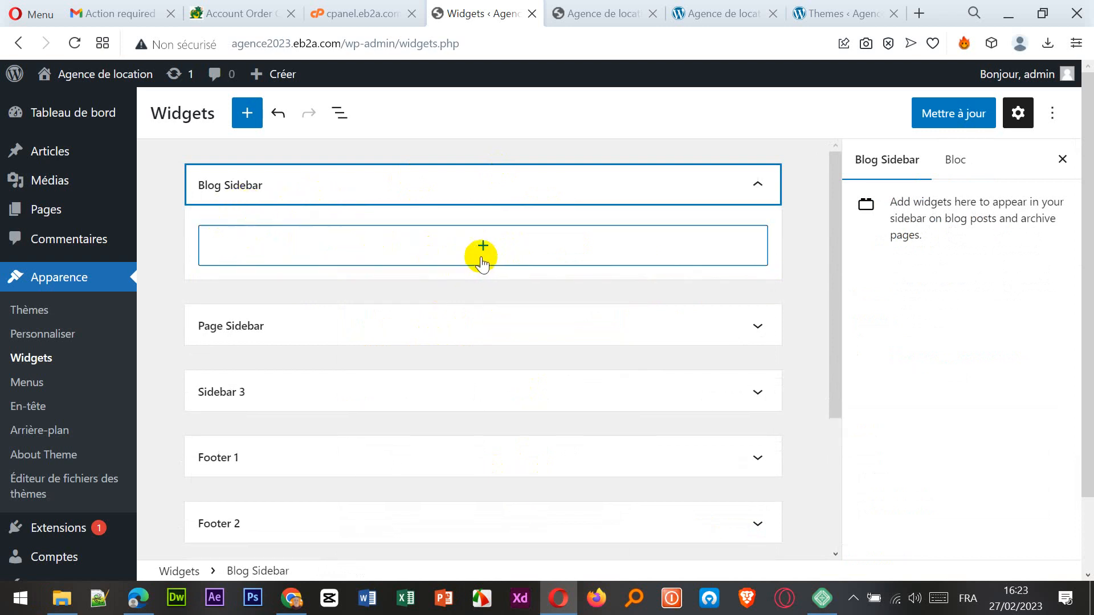
Step: Try to save the widget changes and reload the hosted site's front page
{"action": "left_click", "coordinate": [949, 125]}
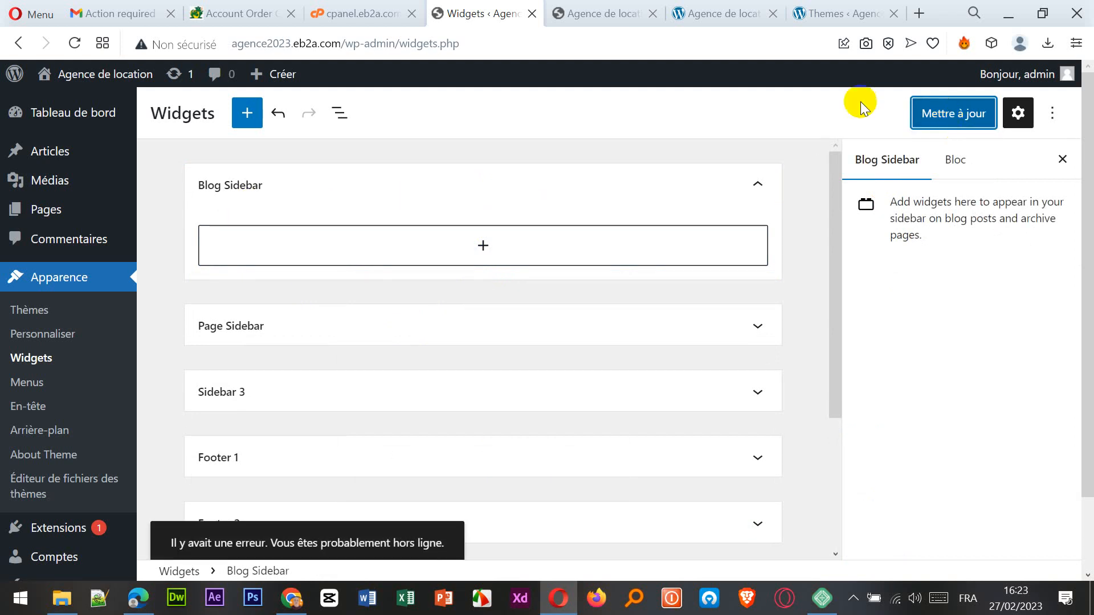
{"action": "left_click", "coordinate": [598, 14]}
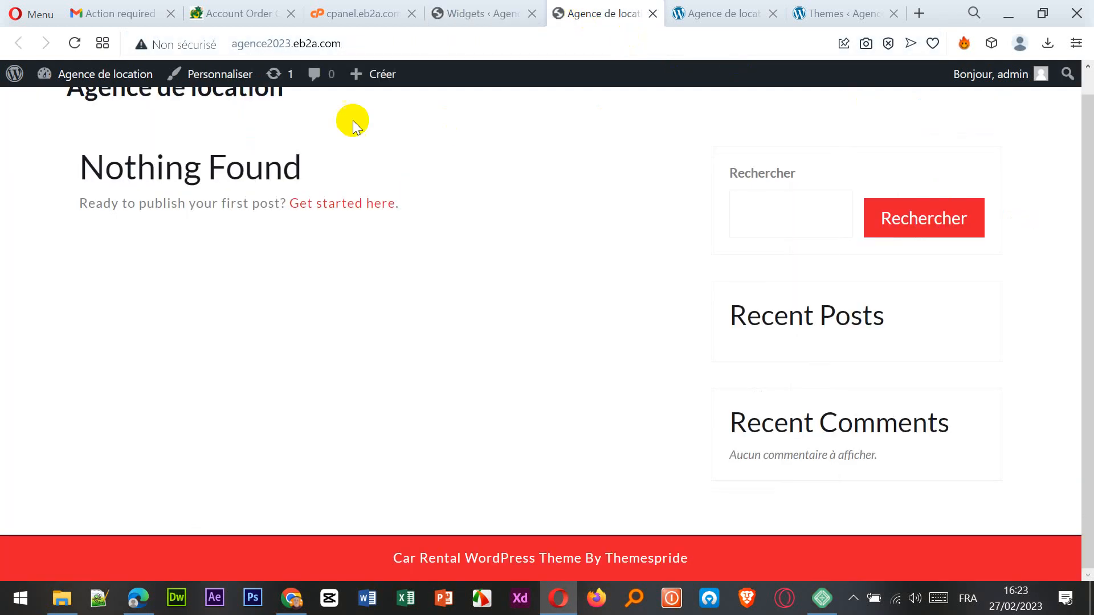
{"action": "left_click", "coordinate": [74, 43]}
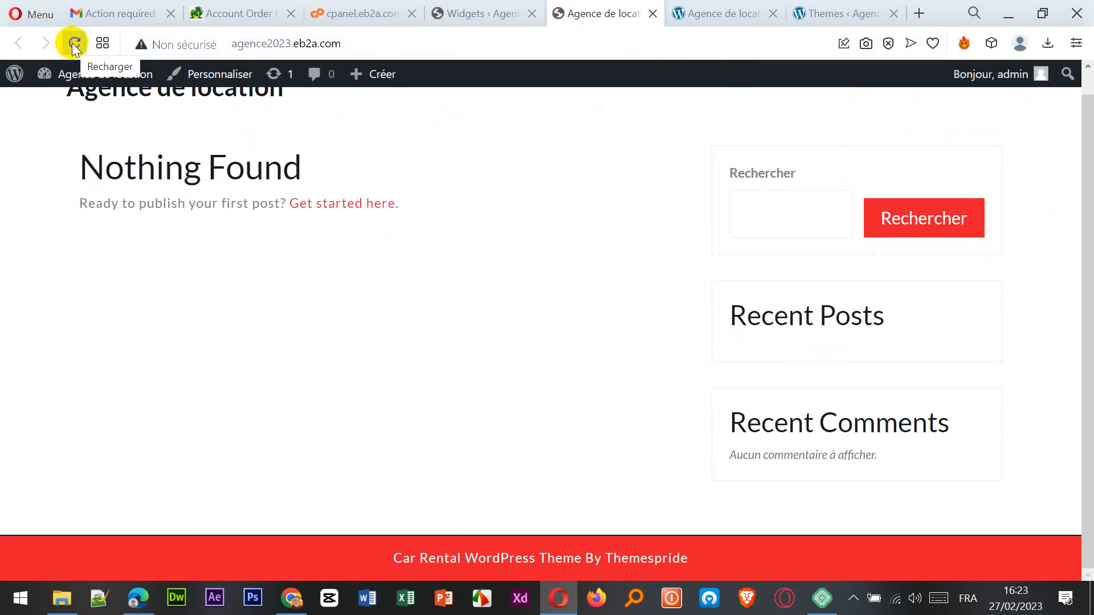
Step: Return to the hosted site's widget editor, review its widget areas and try again to save the changes
{"action": "left_click", "coordinate": [498, 11]}
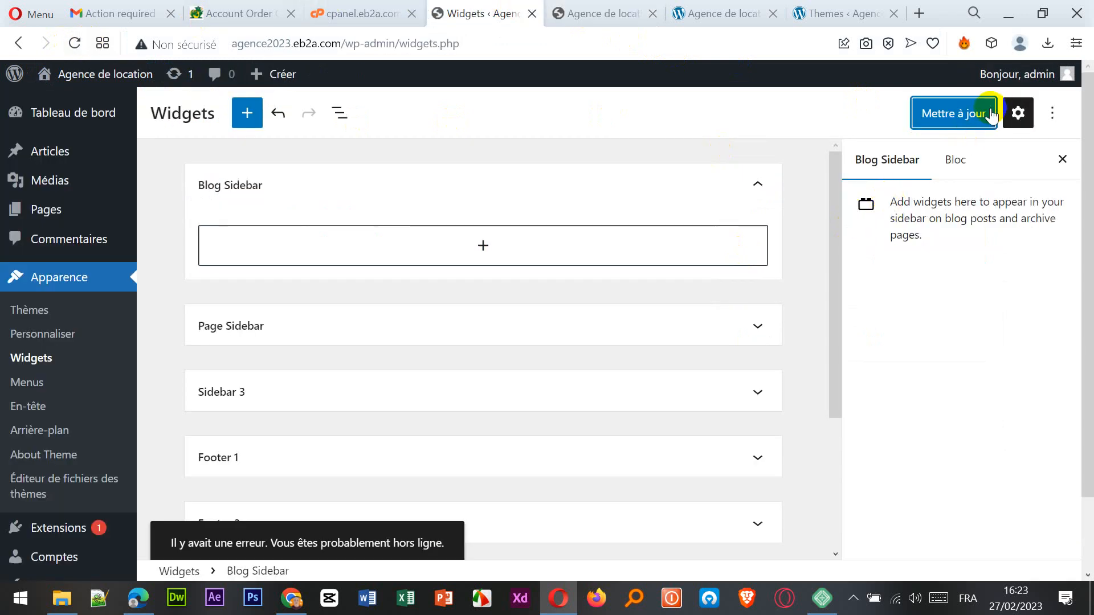
{"action": "scroll", "coordinate": [437, 273], "scroll_direction": "down", "scroll_amount": 3}
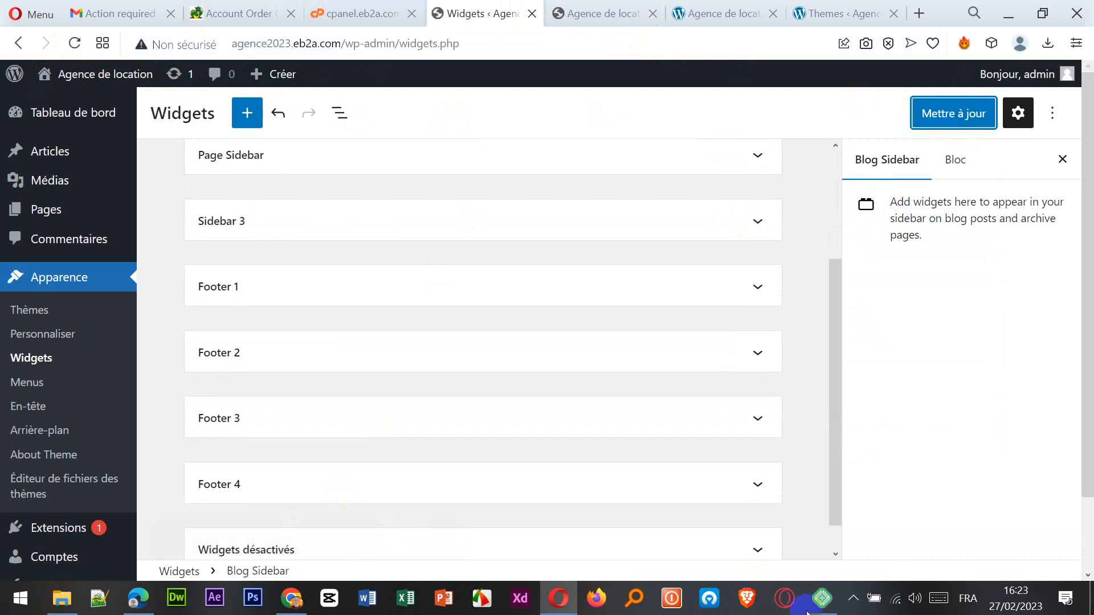
{"action": "scroll", "coordinate": [469, 447], "scroll_direction": "up", "scroll_amount": 3}
{"action": "left_click", "coordinate": [947, 116]}
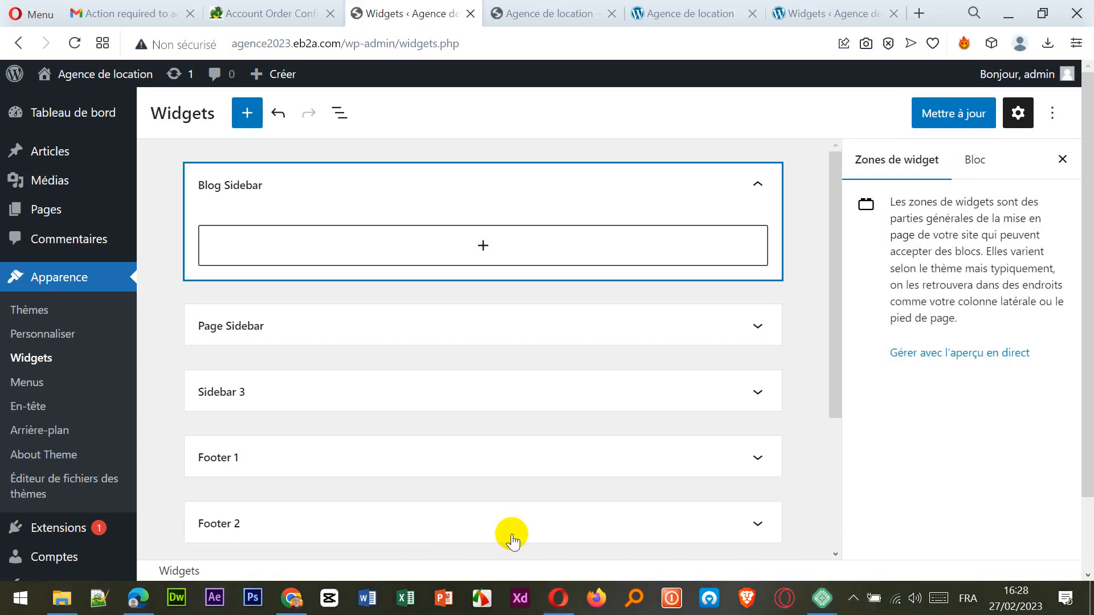
{"action": "left_click", "coordinate": [975, 108]}
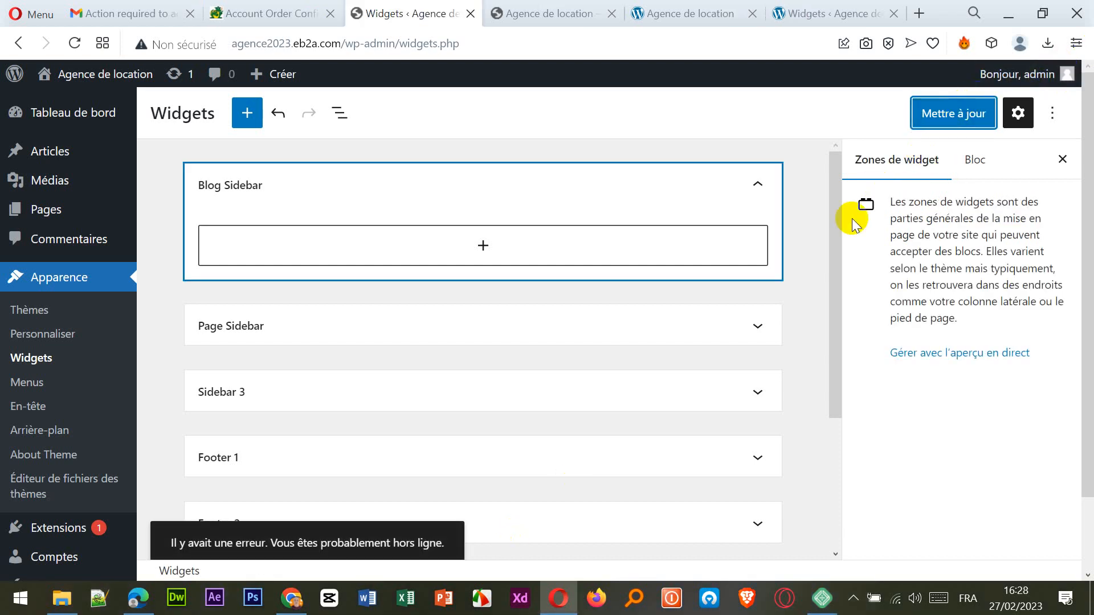
Step: Highlight the hosted domain agence2023.eb2a.com in the page address and switch to the local site's widget page
{"action": "left_click", "coordinate": [337, 46]}
{"action": "left_click", "coordinate": [313, 44]}
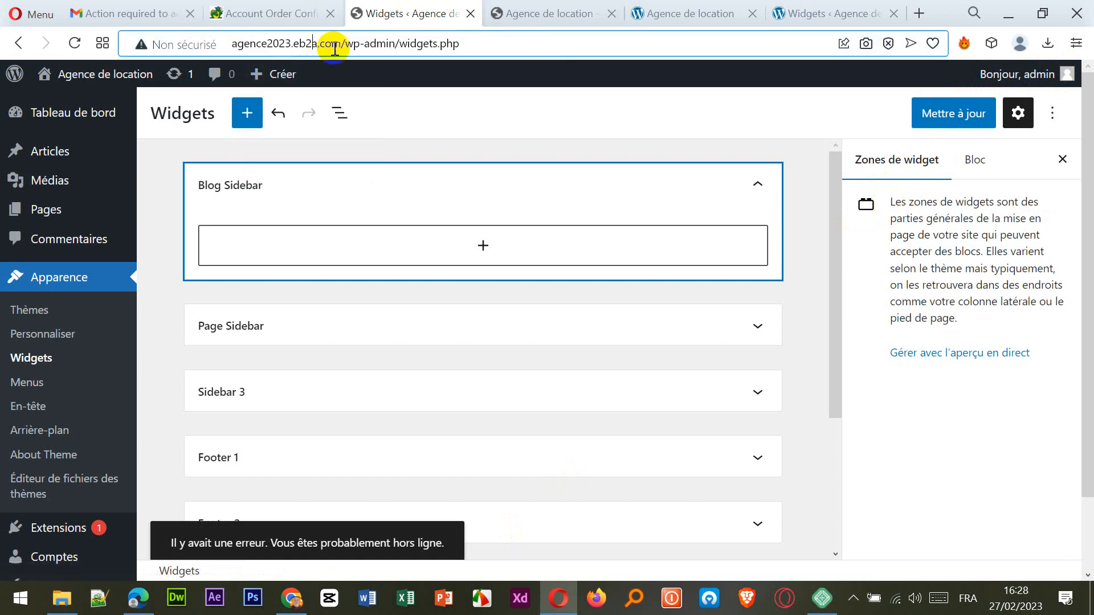
{"action": "left_click_drag", "start_coordinate": [341, 44], "coordinate": [229, 44]}
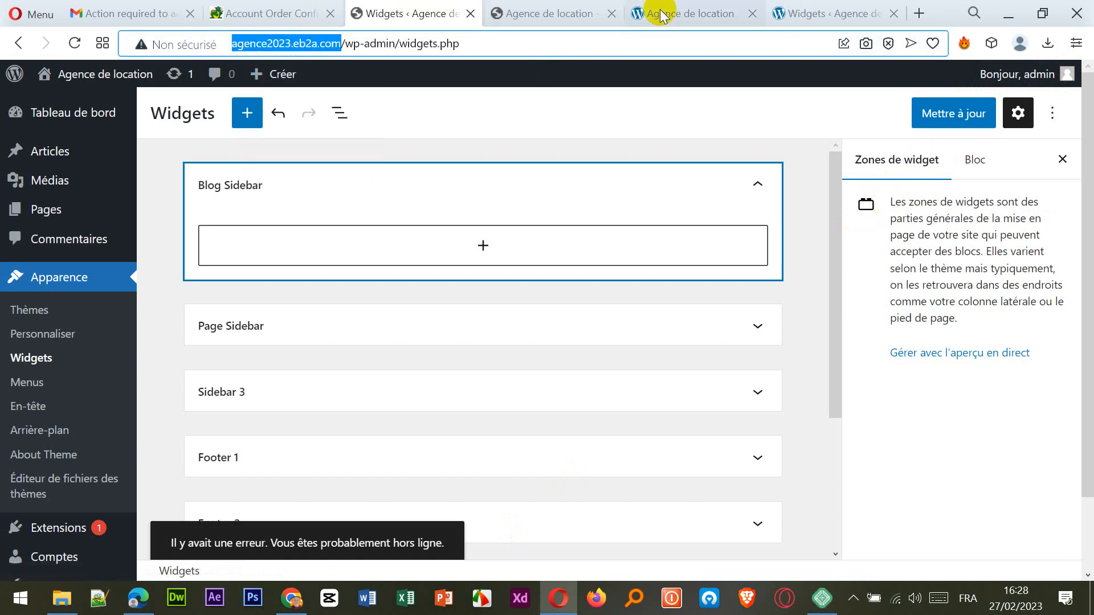
{"action": "left_click", "coordinate": [777, 15]}
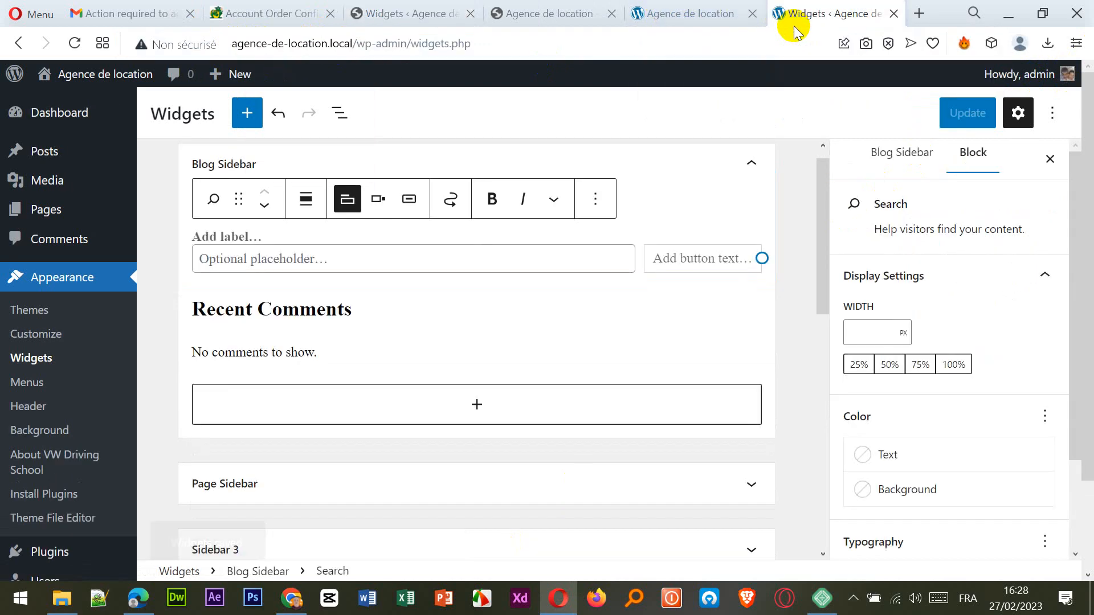
Step: Remove the Recent Comments group from the local site's Blog Sidebar
{"action": "left_click", "coordinate": [11, 283]}
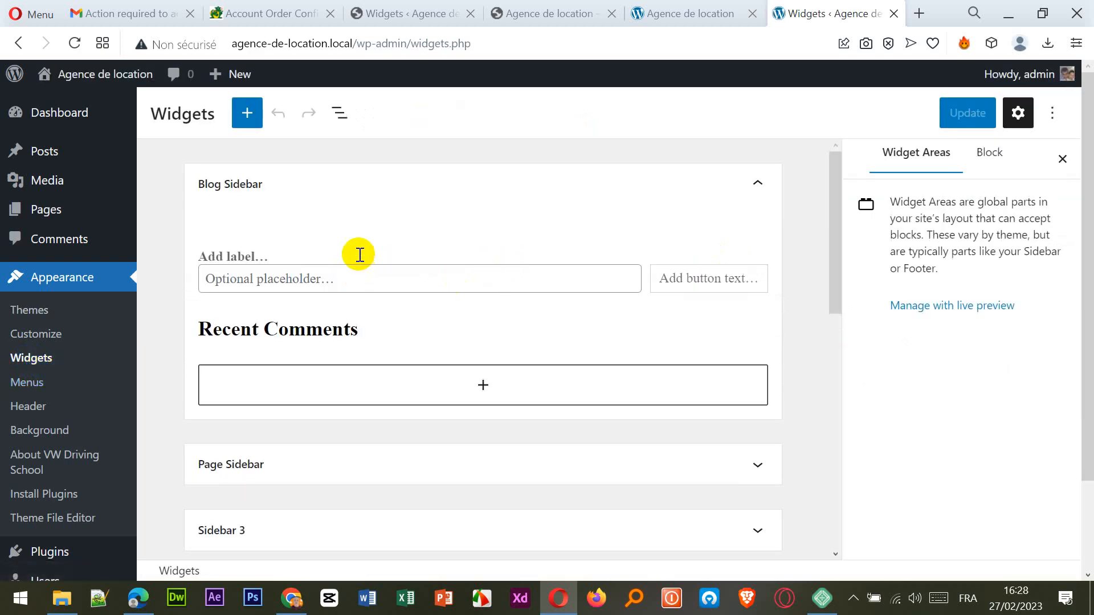
{"action": "left_click", "coordinate": [373, 341]}
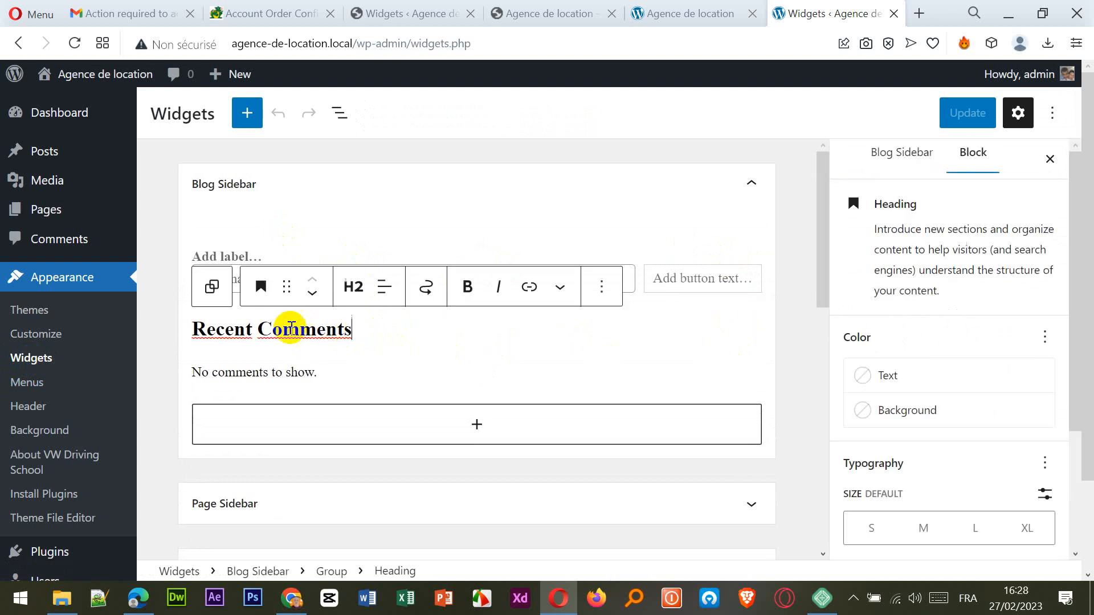
{"action": "left_click", "coordinate": [193, 316]}
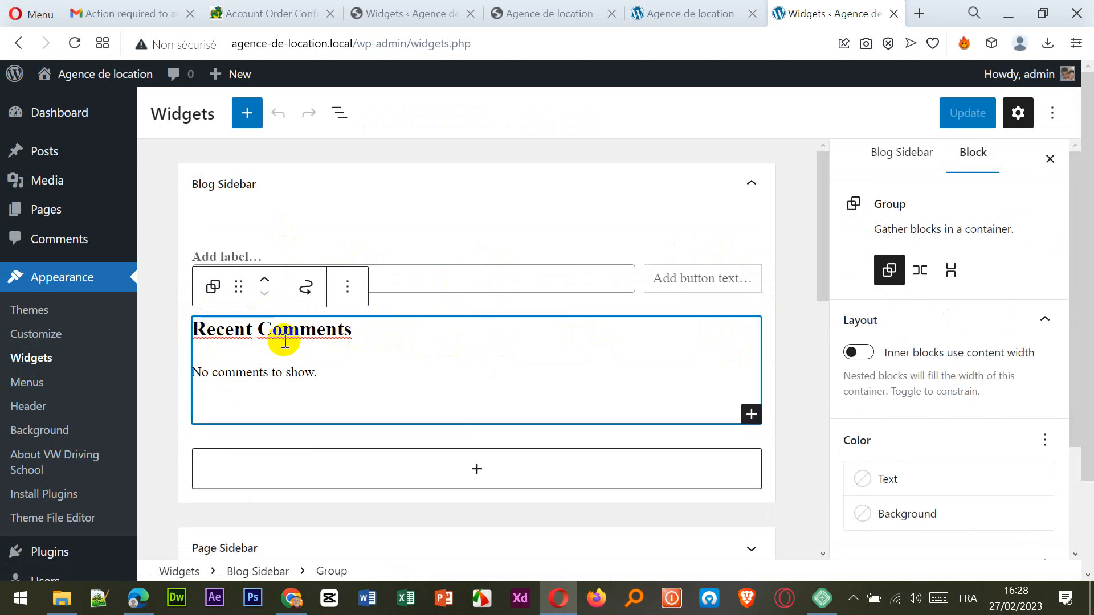
{"action": "left_click", "coordinate": [348, 290]}
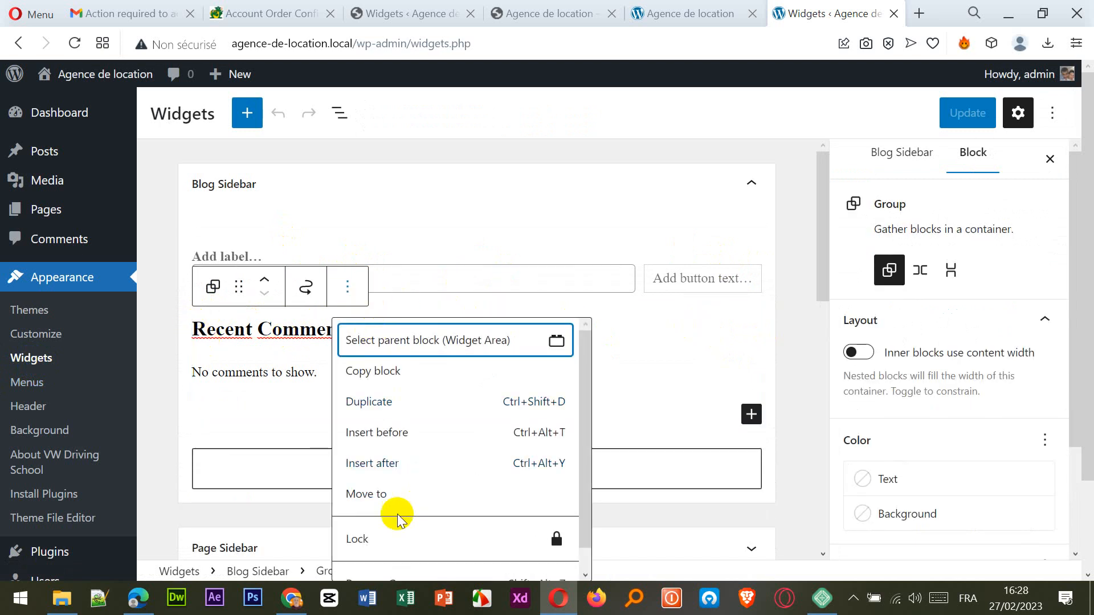
{"action": "scroll", "coordinate": [405, 513], "scroll_direction": "down", "scroll_amount": 1}
{"action": "left_click", "coordinate": [383, 562]}
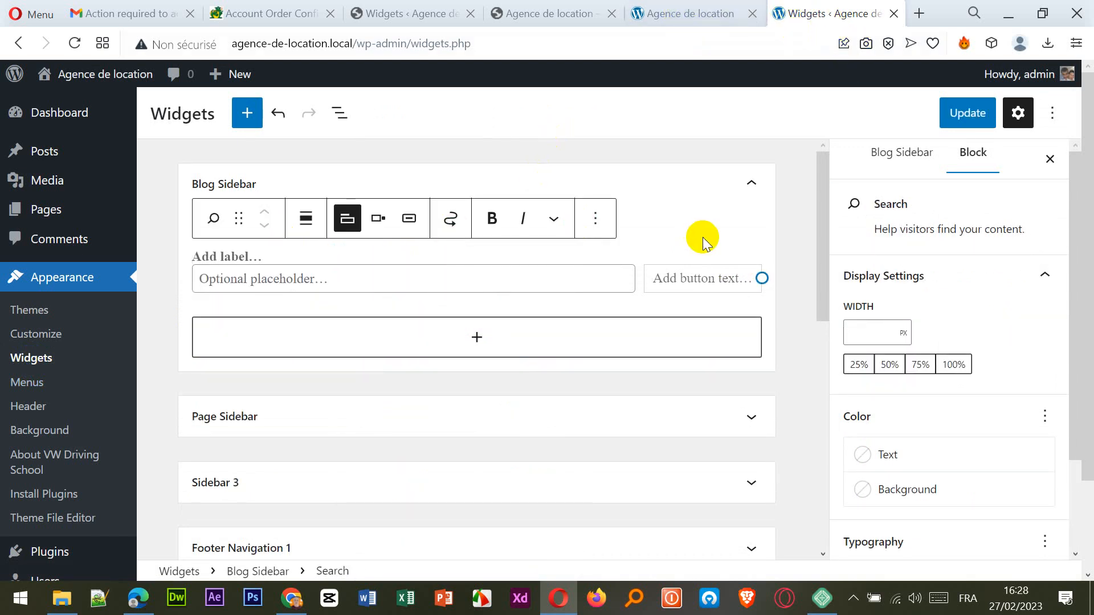
Step: Remove the search block from the local site's Blog Sidebar and save the widget changes
{"action": "left_click", "coordinate": [740, 241]}
{"action": "left_click", "coordinate": [185, 251]}
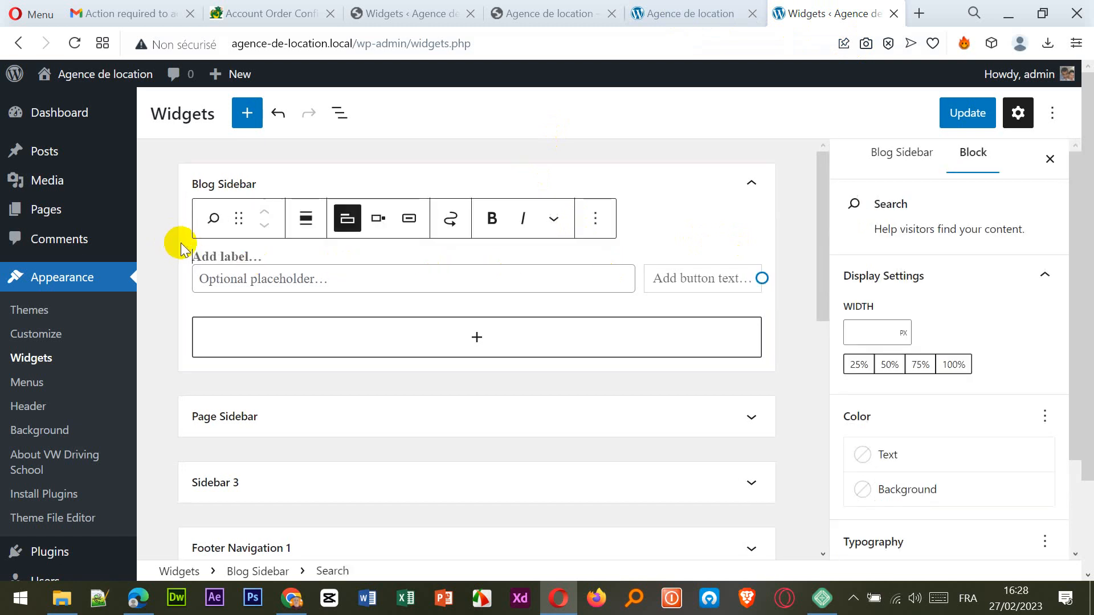
{"action": "left_click", "coordinate": [191, 250]}
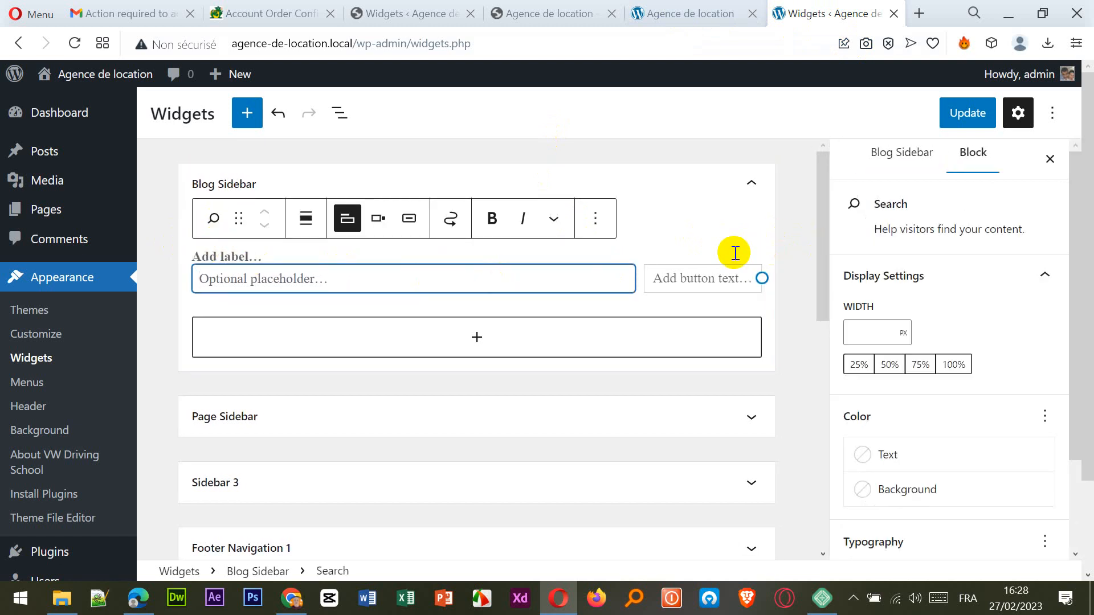
{"action": "left_click", "coordinate": [757, 223]}
{"action": "left_click", "coordinate": [770, 285]}
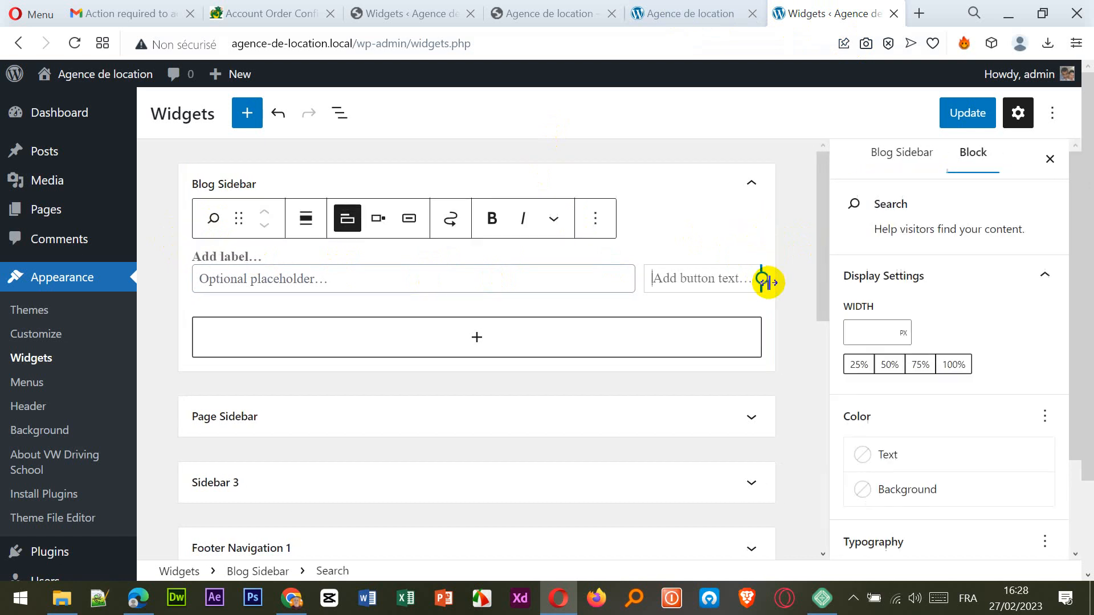
{"action": "left_click_drag", "start_coordinate": [761, 278], "coordinate": [763, 279]}
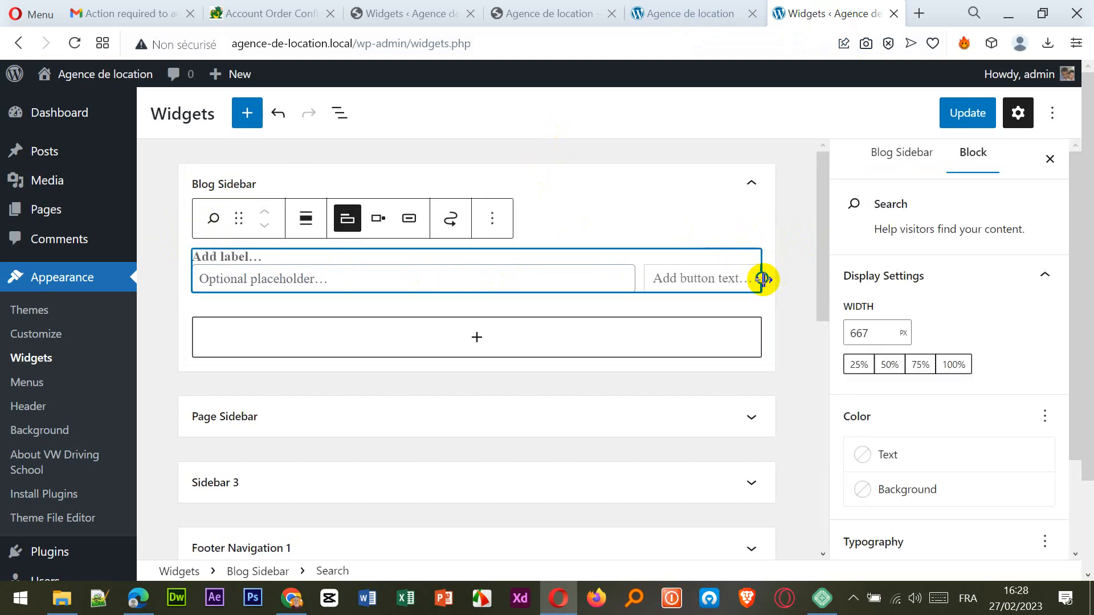
{"action": "left_click", "coordinate": [489, 222]}
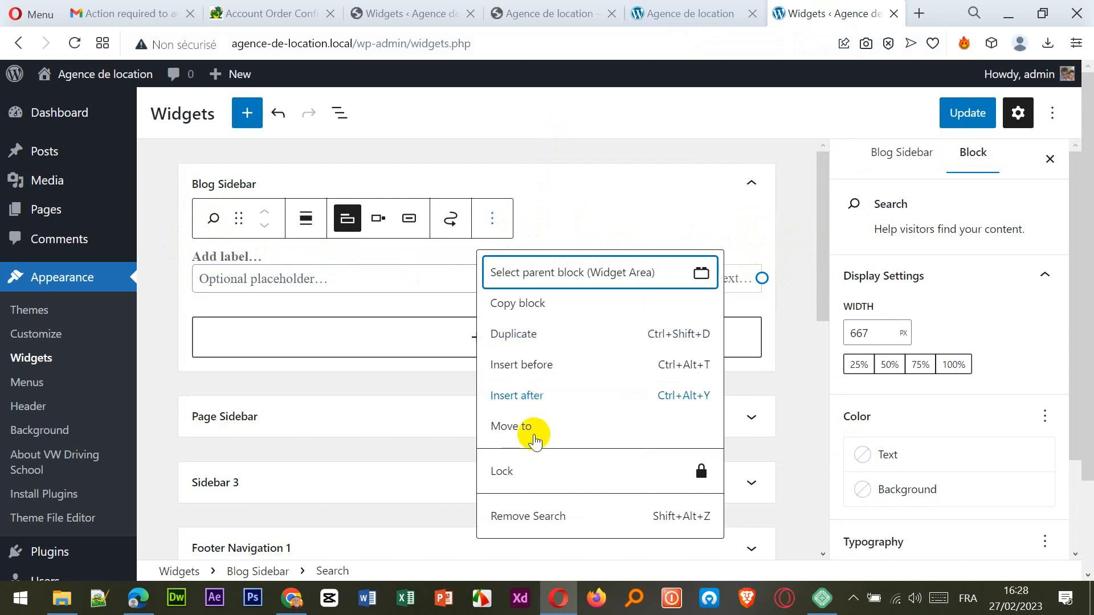
{"action": "left_click", "coordinate": [532, 519]}
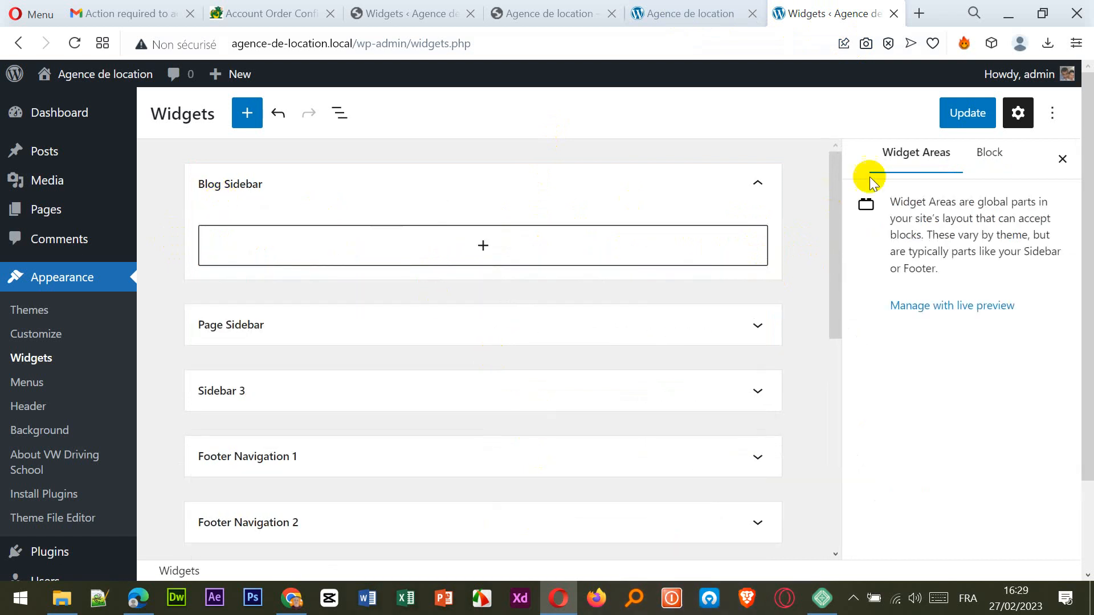
{"action": "left_click", "coordinate": [954, 114]}
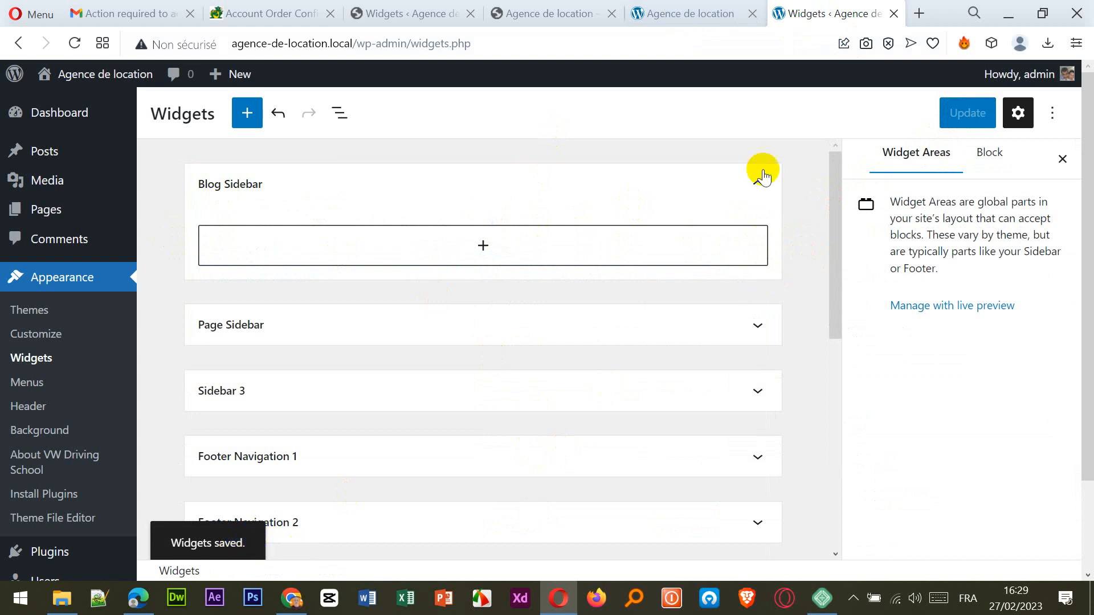
Step: View the local site's front page, its overview in the Local app, and the domain in the hosted widget page's address
{"action": "left_click", "coordinate": [665, 16]}
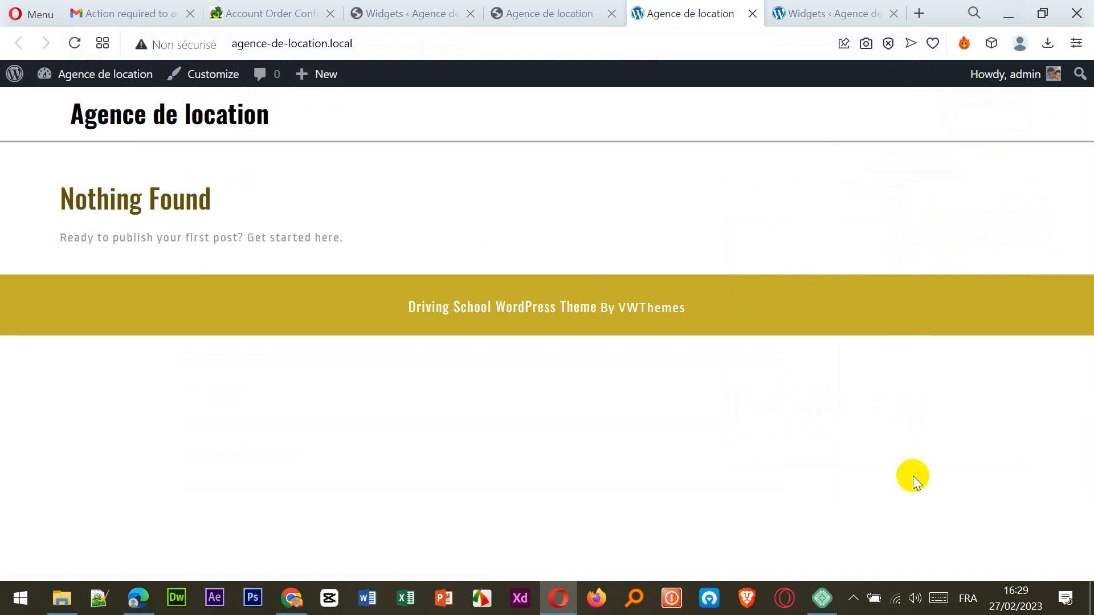
{"action": "left_click", "coordinate": [824, 601]}
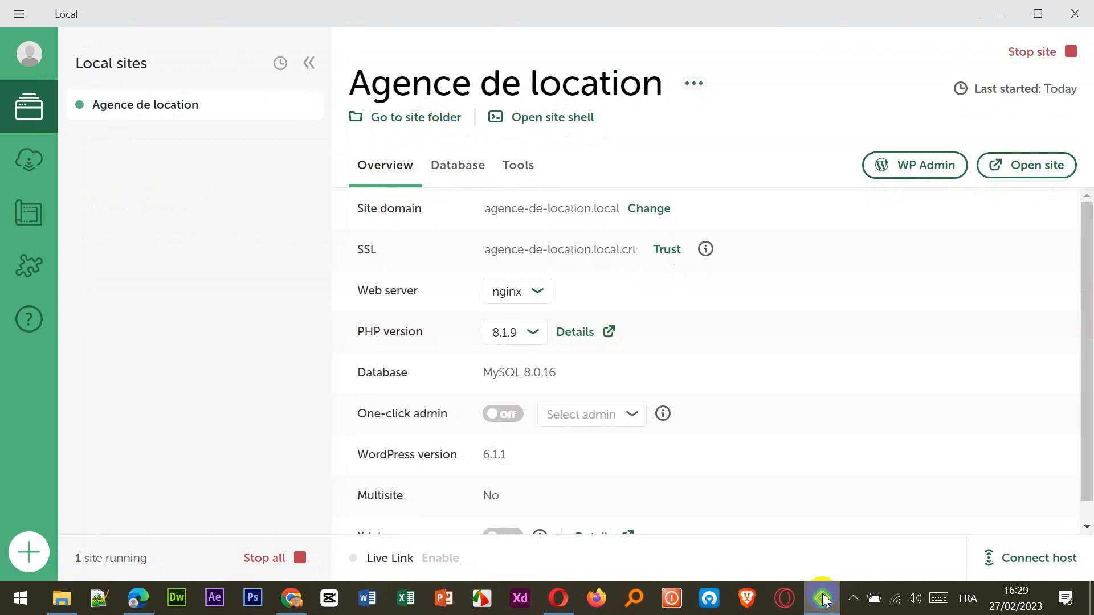
{"action": "left_click", "coordinate": [824, 602]}
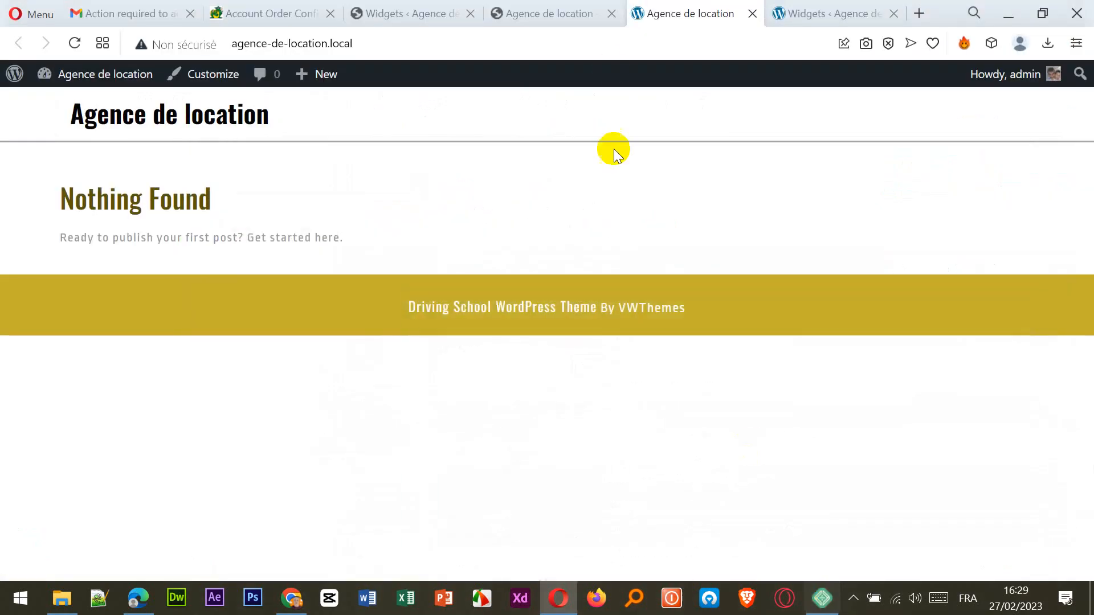
{"action": "left_click", "coordinate": [410, 10]}
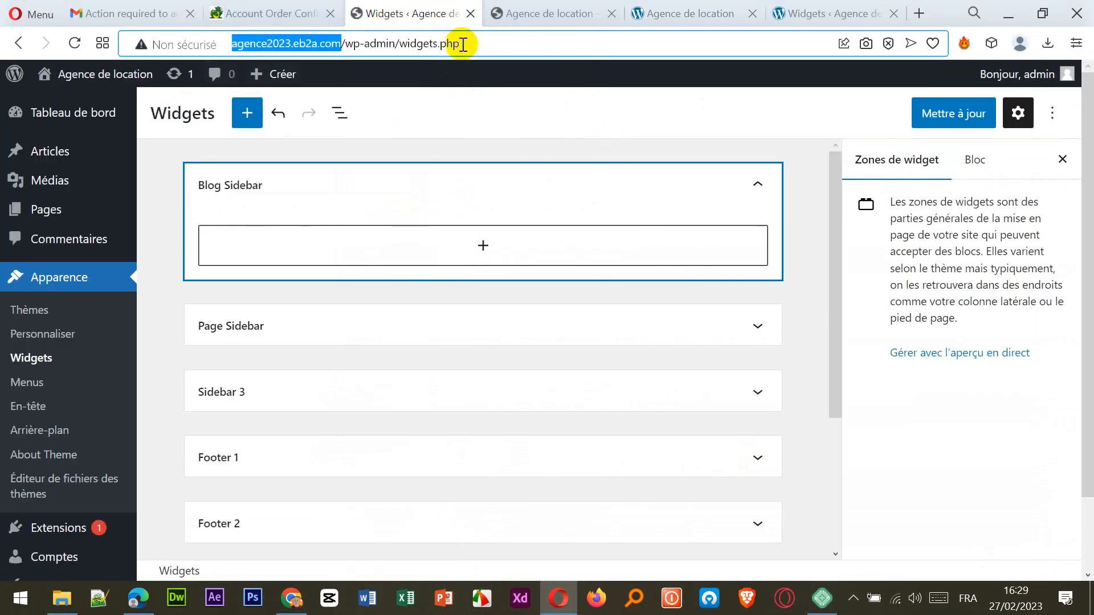
{"action": "left_click_drag", "start_coordinate": [342, 45], "coordinate": [246, 54]}
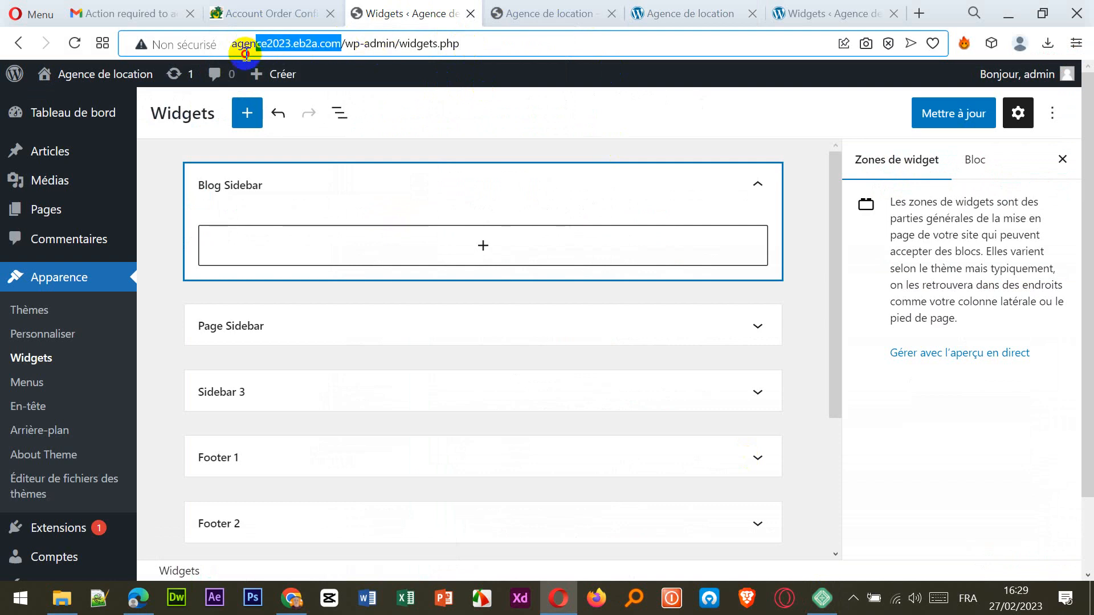
{"action": "left_click", "coordinate": [822, 598]}
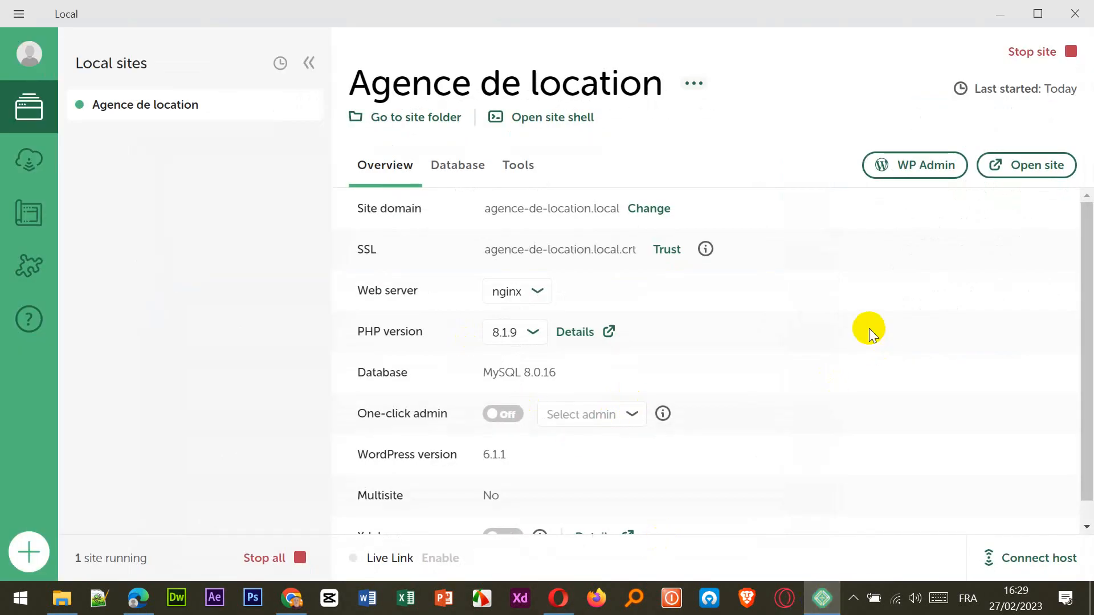
{"action": "left_click", "coordinate": [559, 598]}
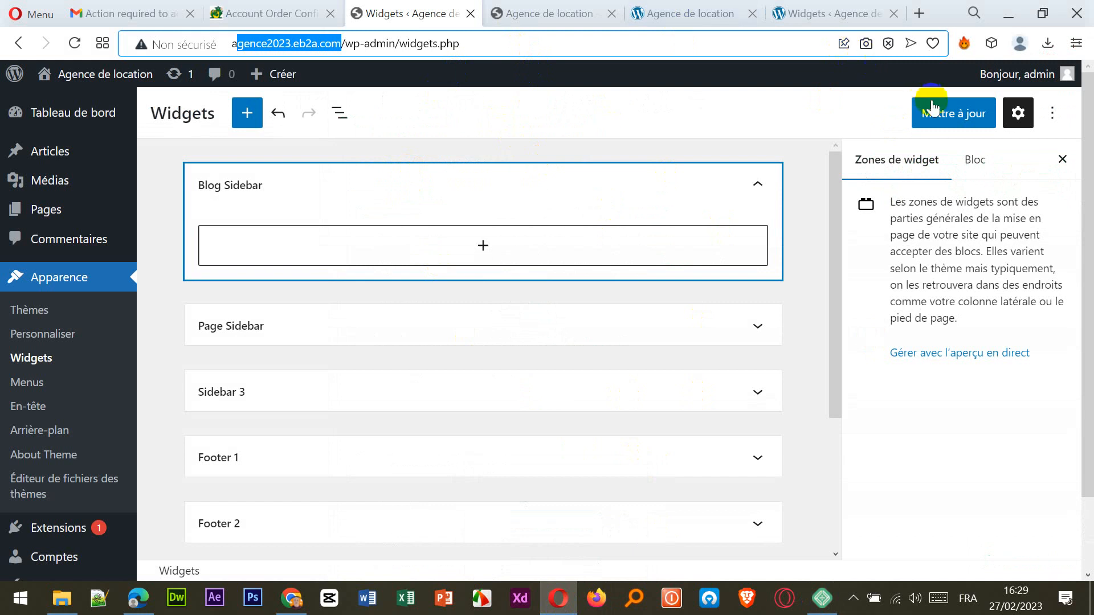
Step: Try again to save the hosted site's widget changes and reload its front page to check the sidebar
{"action": "left_click", "coordinate": [933, 125]}
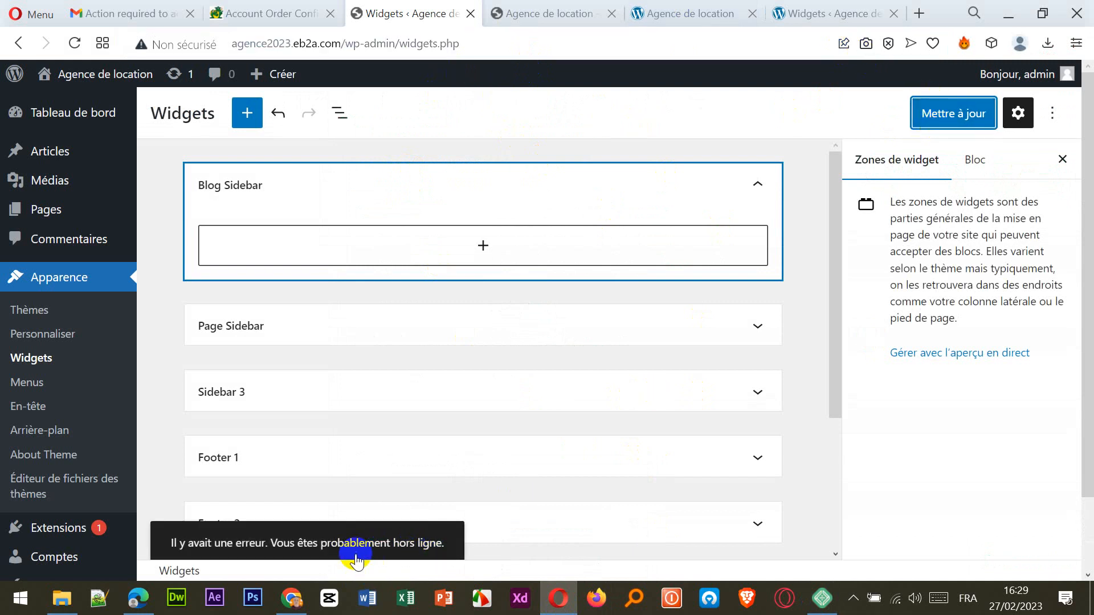
{"action": "left_click", "coordinate": [535, 14]}
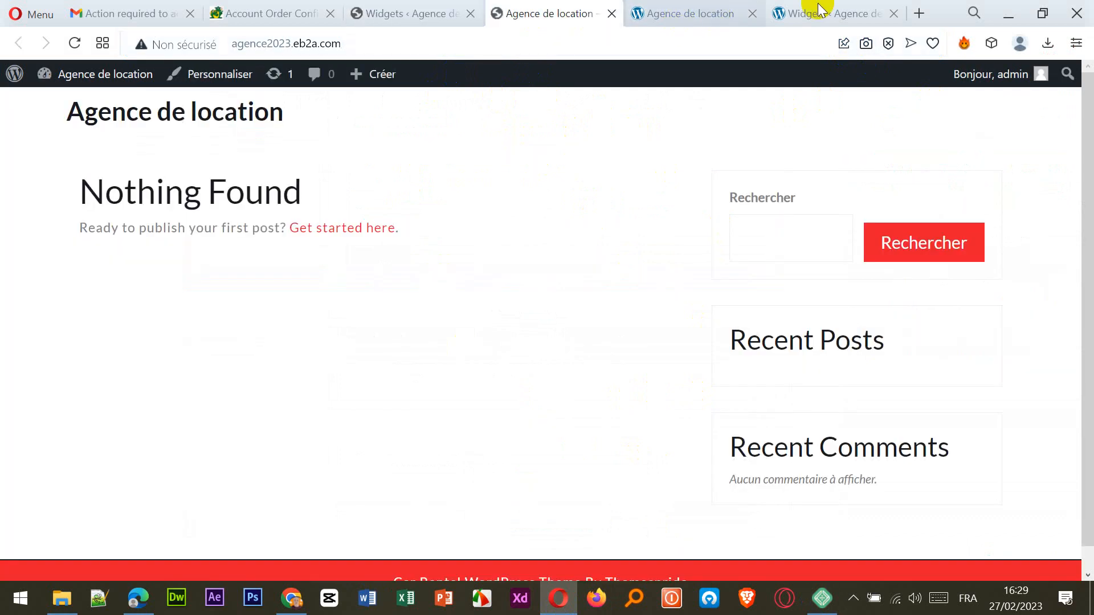
{"action": "left_click", "coordinate": [712, 13]}
{"action": "left_click", "coordinate": [818, 18]}
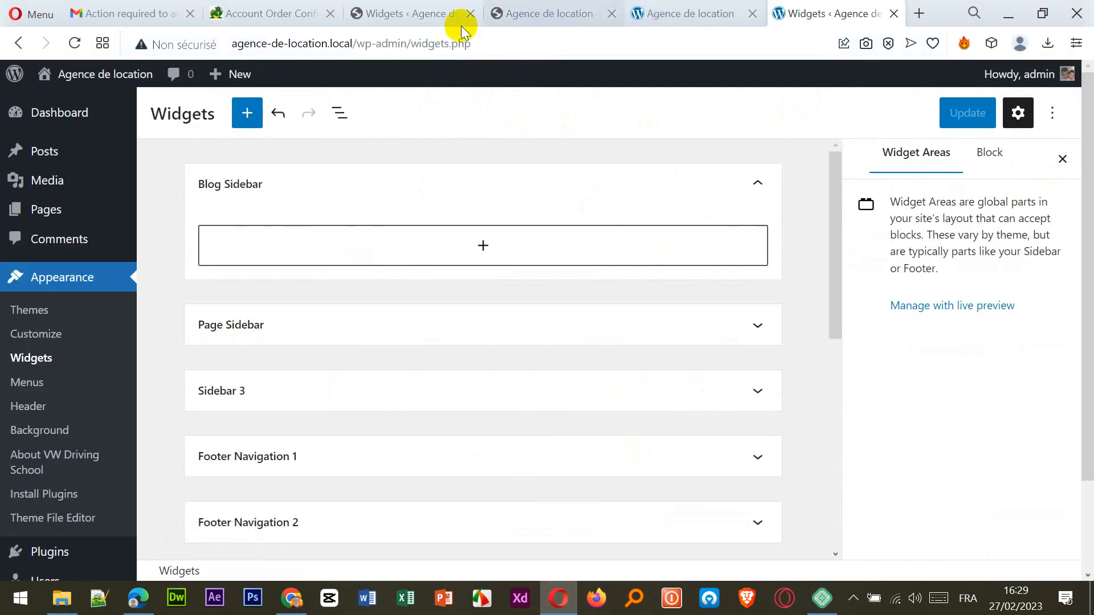
{"action": "left_click", "coordinate": [532, 13]}
{"action": "left_click", "coordinate": [403, 17]}
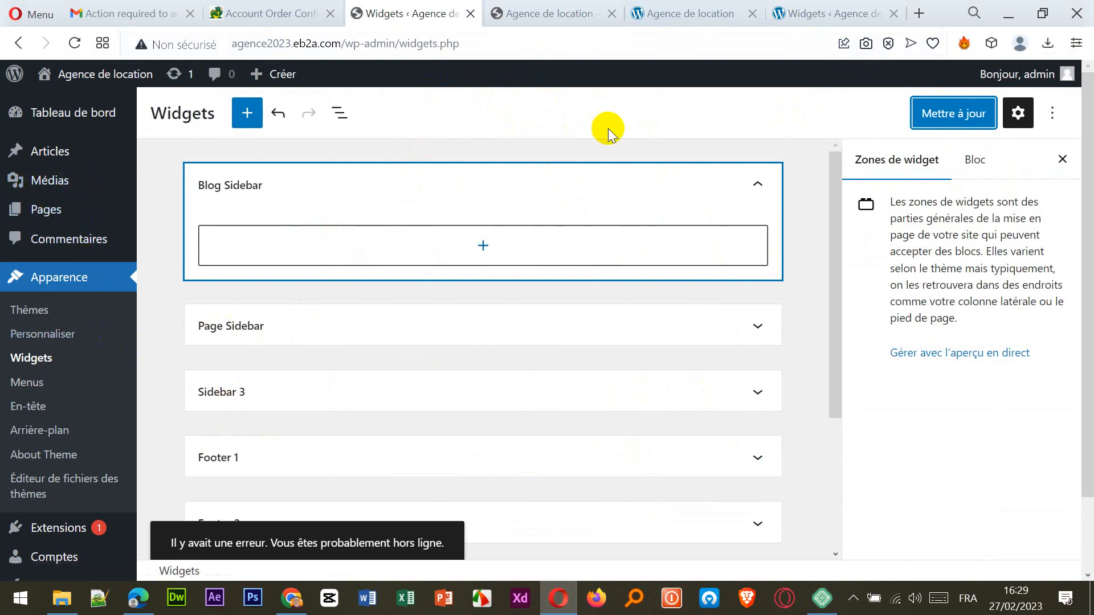
{"action": "left_click", "coordinate": [587, 18]}
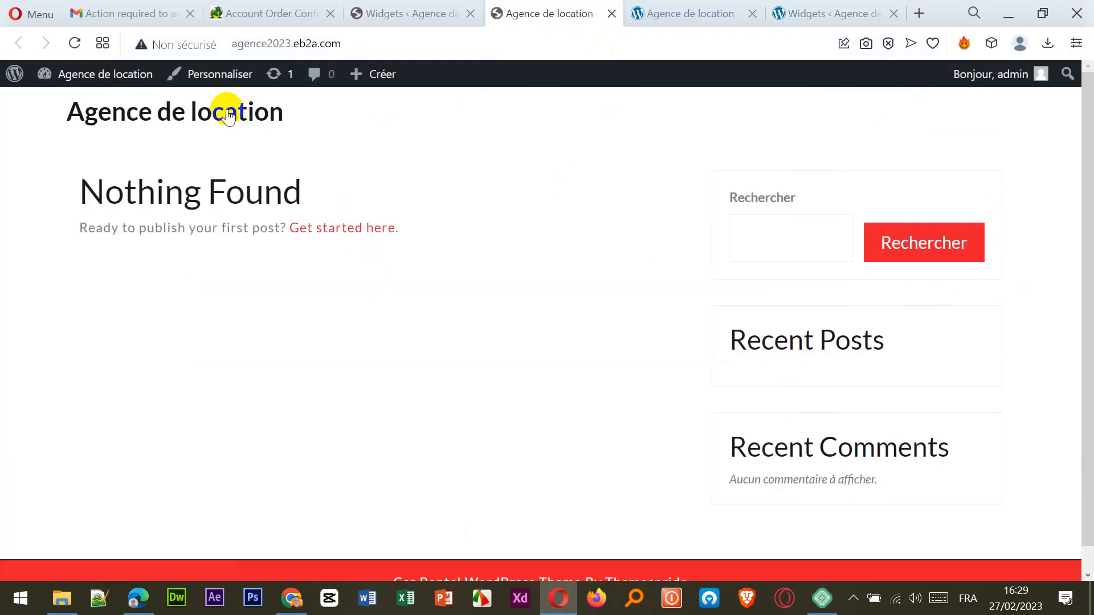
{"action": "left_click", "coordinate": [75, 43]}
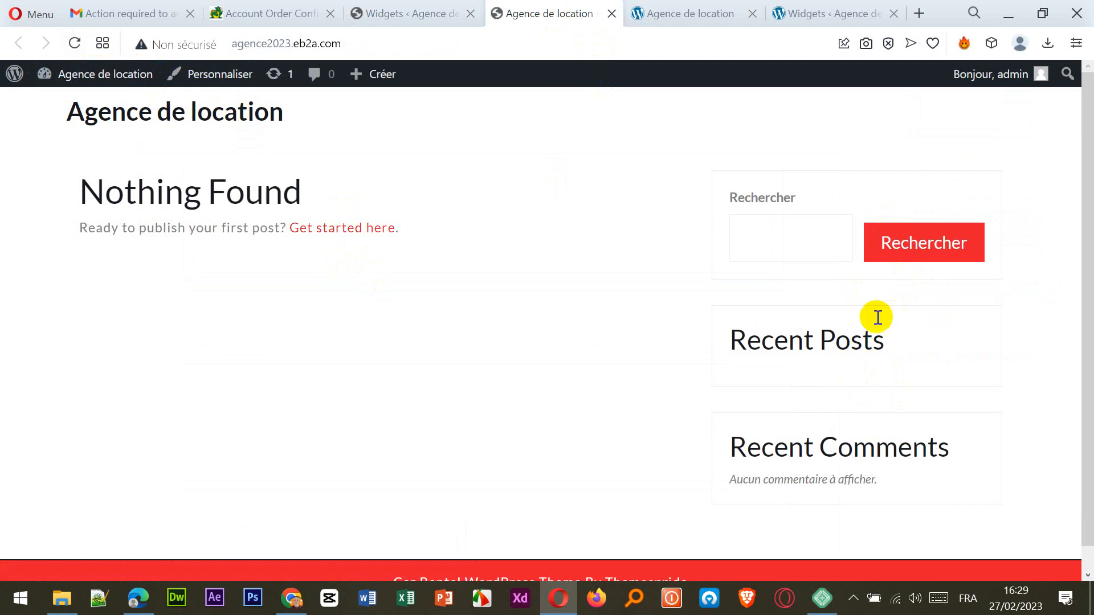
Step: Compare the front pages and widget pages of the hosted and local sites, ending on the local front page
{"action": "left_click", "coordinate": [407, 13]}
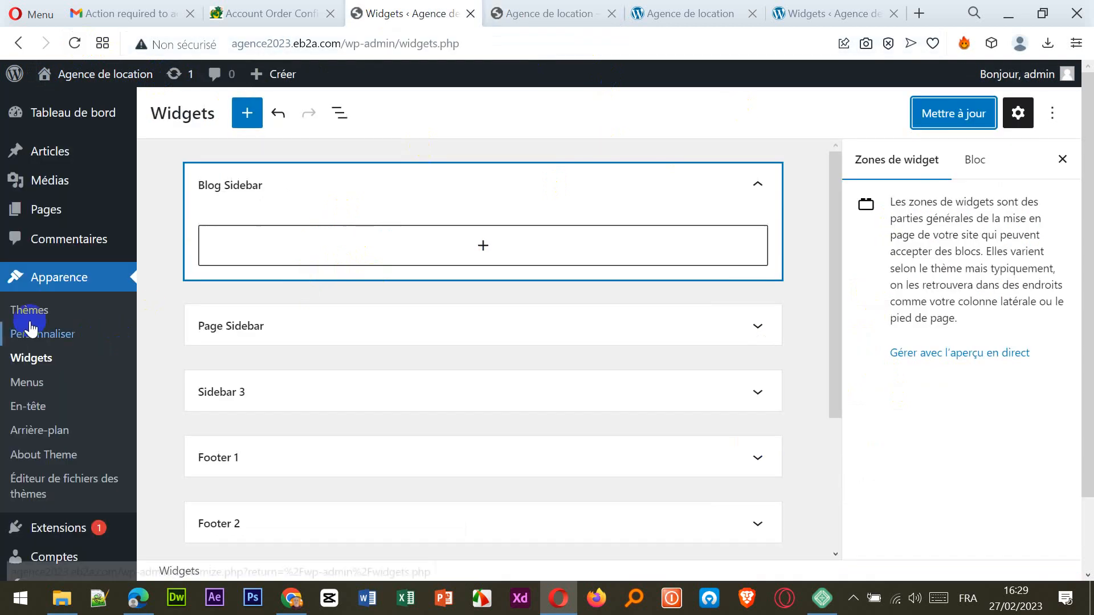
{"action": "scroll", "coordinate": [481, 359], "scroll_direction": "down", "scroll_amount": 3}
{"action": "scroll", "coordinate": [481, 361], "scroll_direction": "up", "scroll_amount": 3}
{"action": "left_click", "coordinate": [718, 14]}
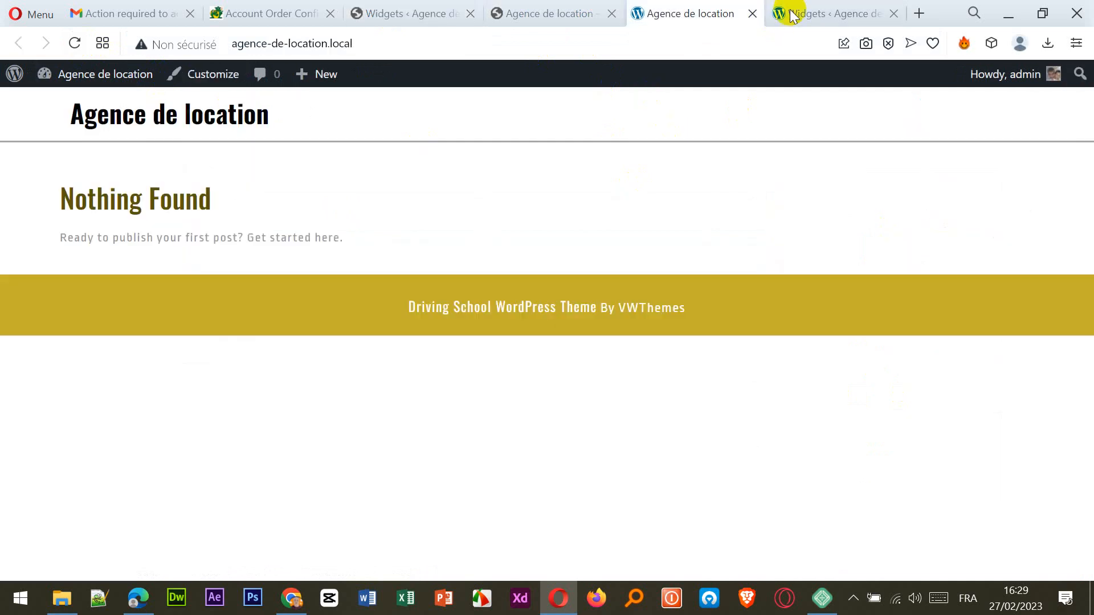
{"action": "left_click", "coordinate": [786, 14]}
{"action": "left_click", "coordinate": [571, 17]}
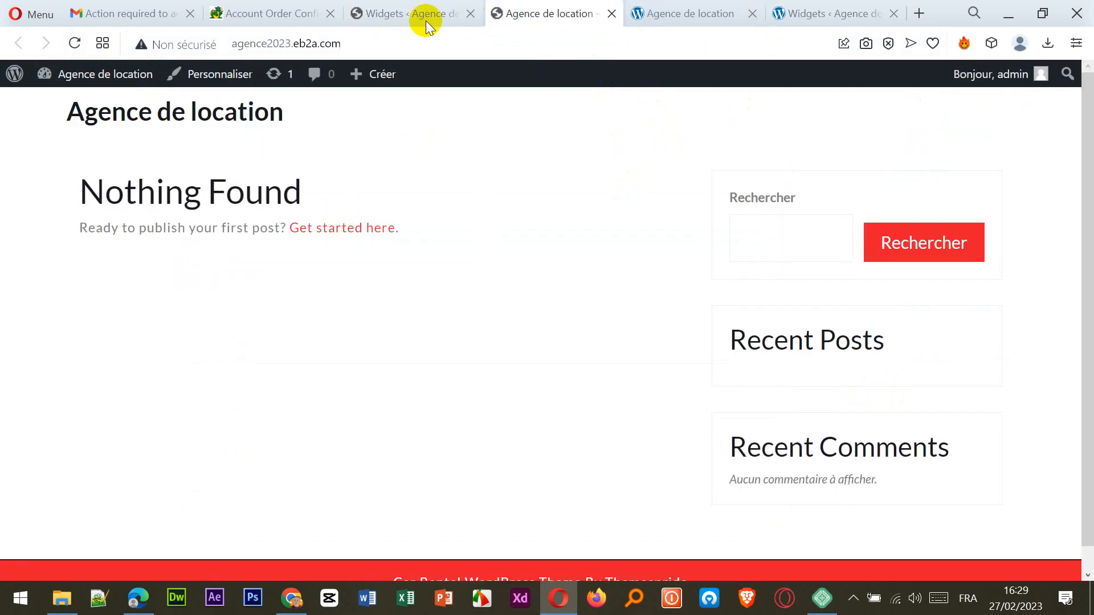
{"action": "left_click", "coordinate": [396, 22]}
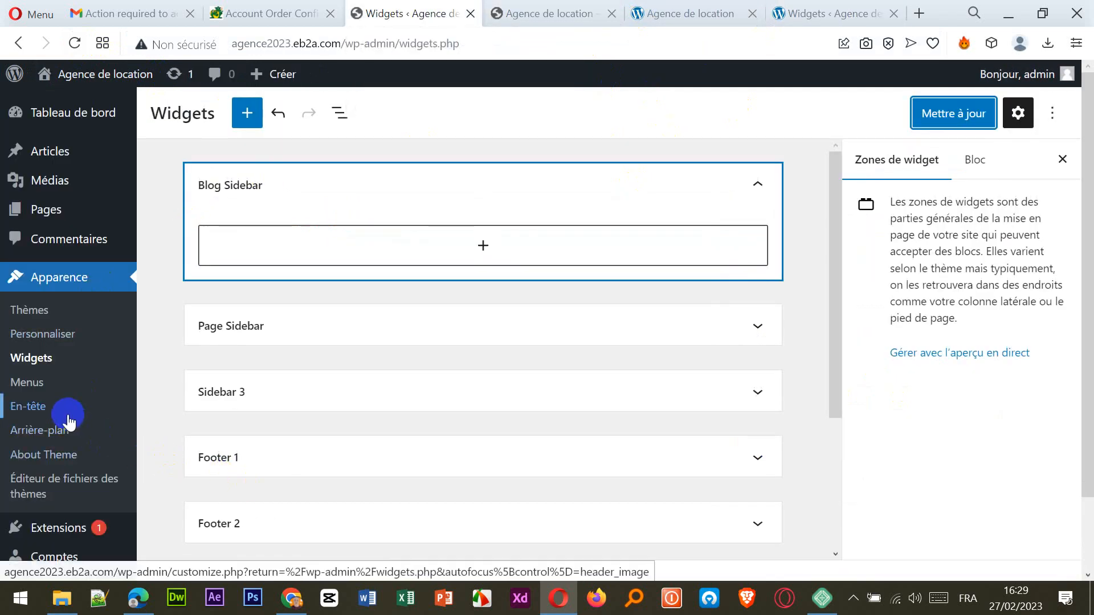
{"action": "left_click", "coordinate": [534, 17]}
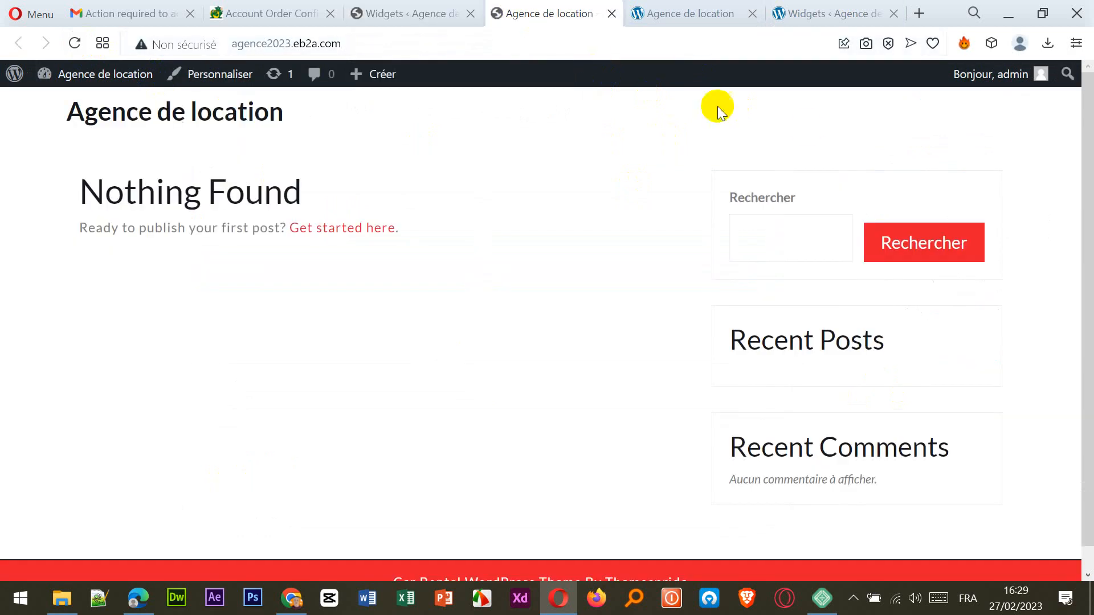
{"action": "left_click", "coordinate": [816, 13]}
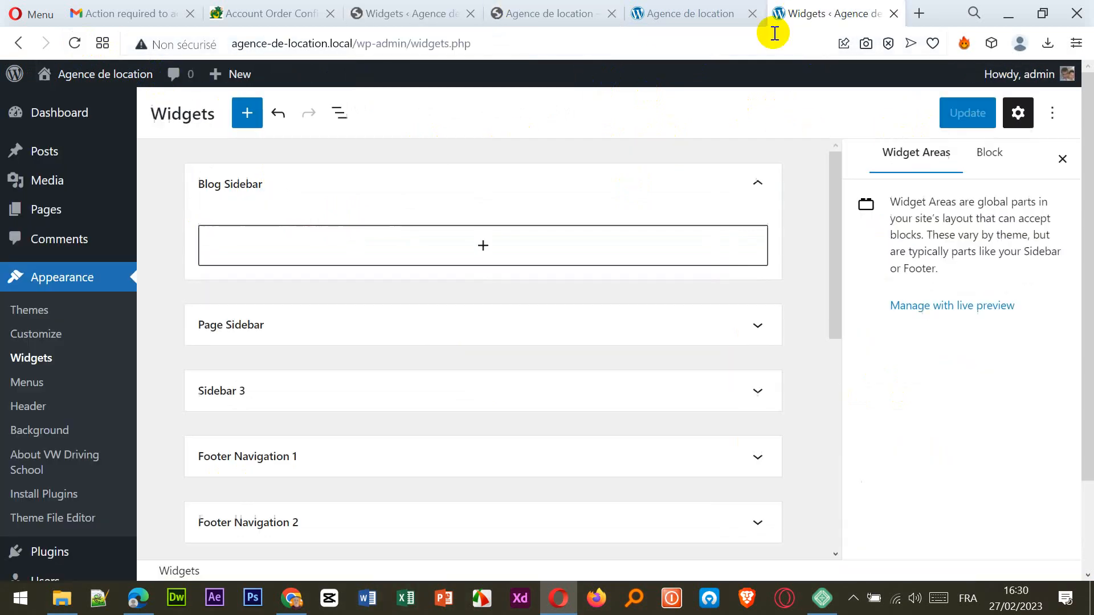
{"action": "left_click", "coordinate": [641, 16]}
{"action": "left_click", "coordinate": [935, 86]}
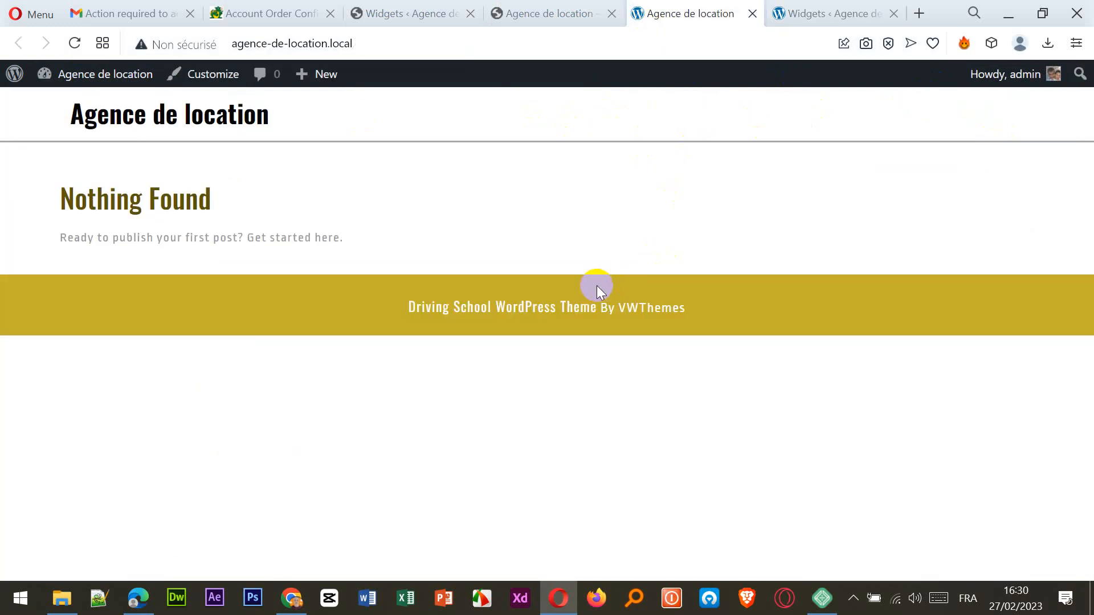
{"action": "left_click", "coordinate": [603, 73]}
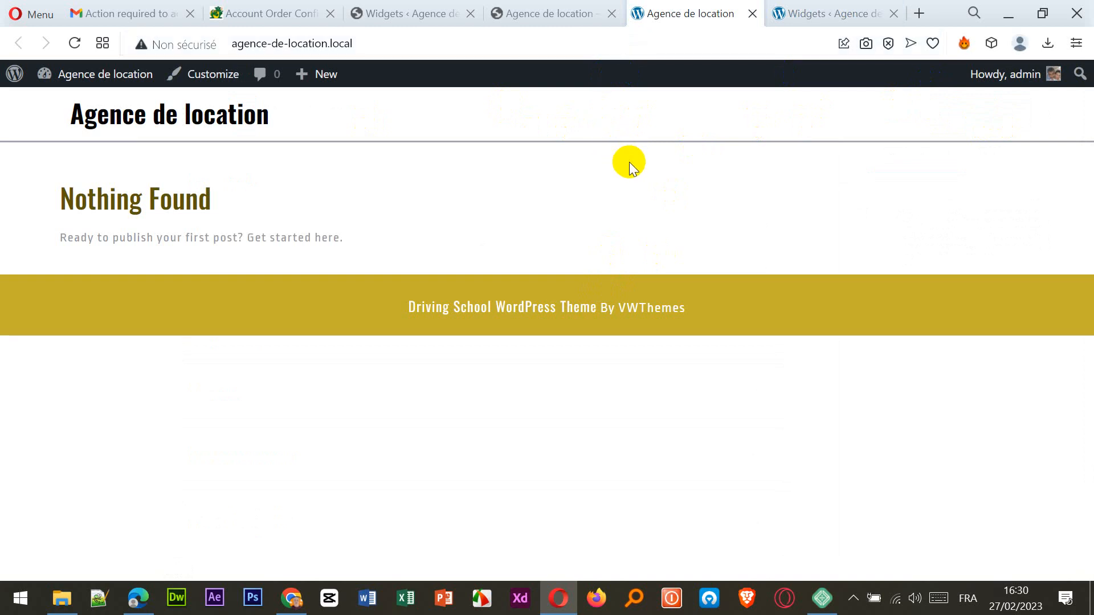